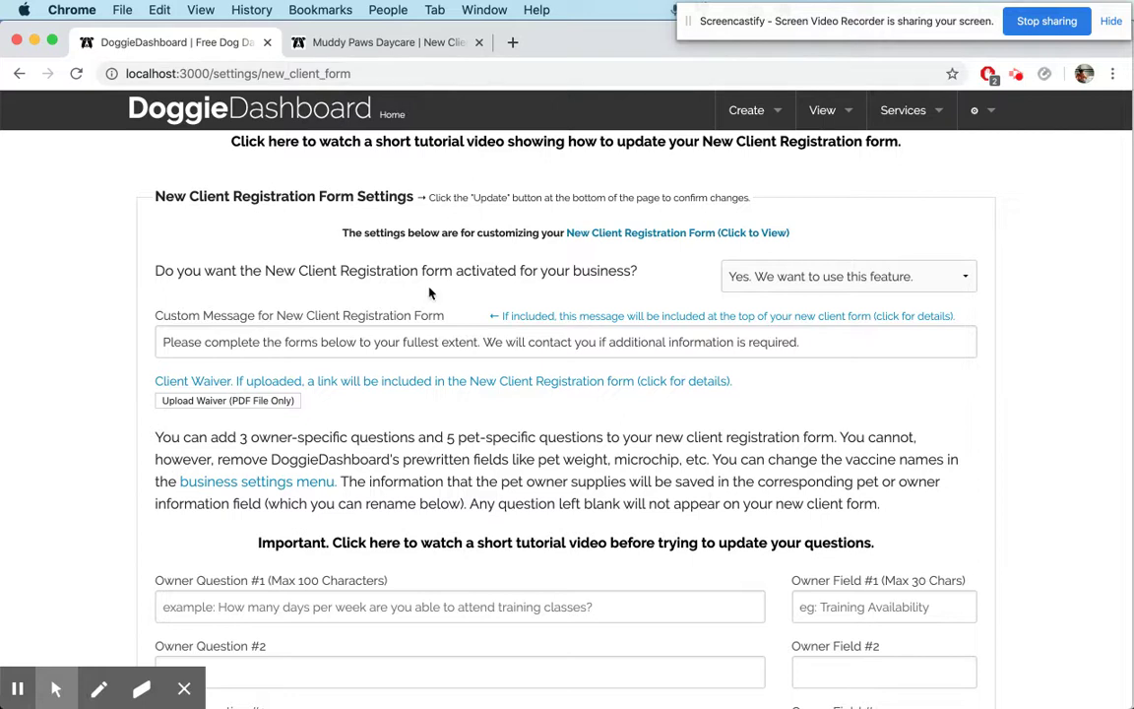
Open the live Muddy Paws Daycare New Client Registration Form in a new tab
click(745, 233)
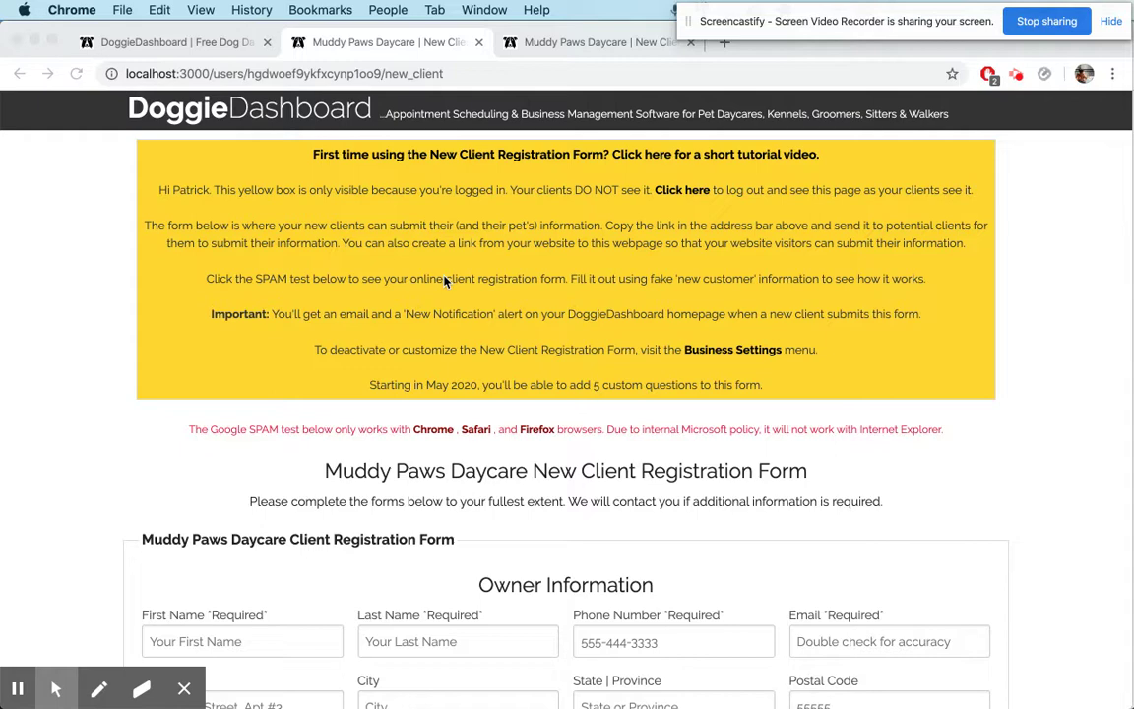
Browse the live form, showing and then hiding the 'Add a Second Pet' section
scroll(499, 372, down, 7)
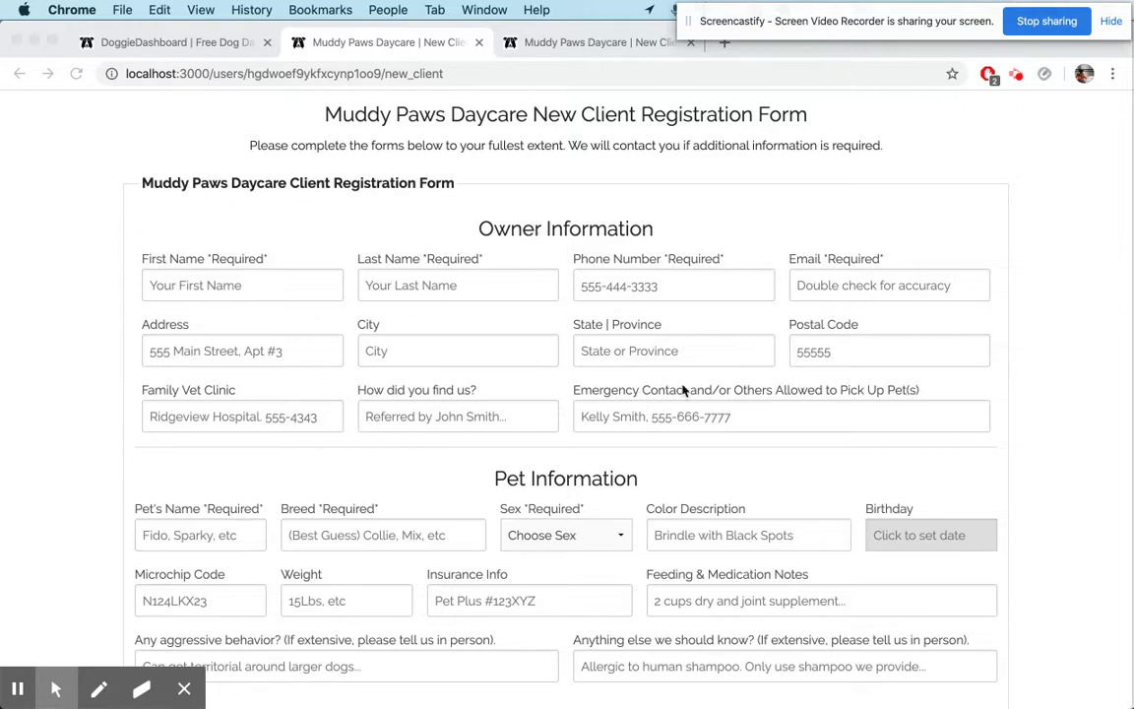
scroll(506, 386, down, 5)
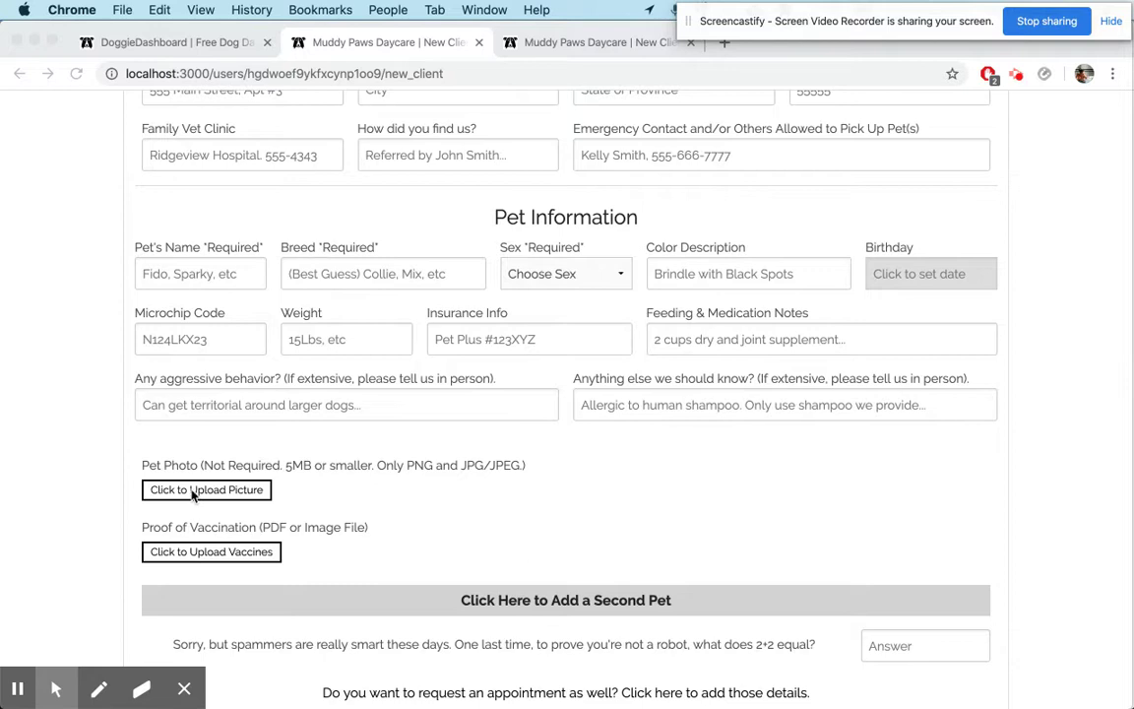
scroll(423, 541, down, 1)
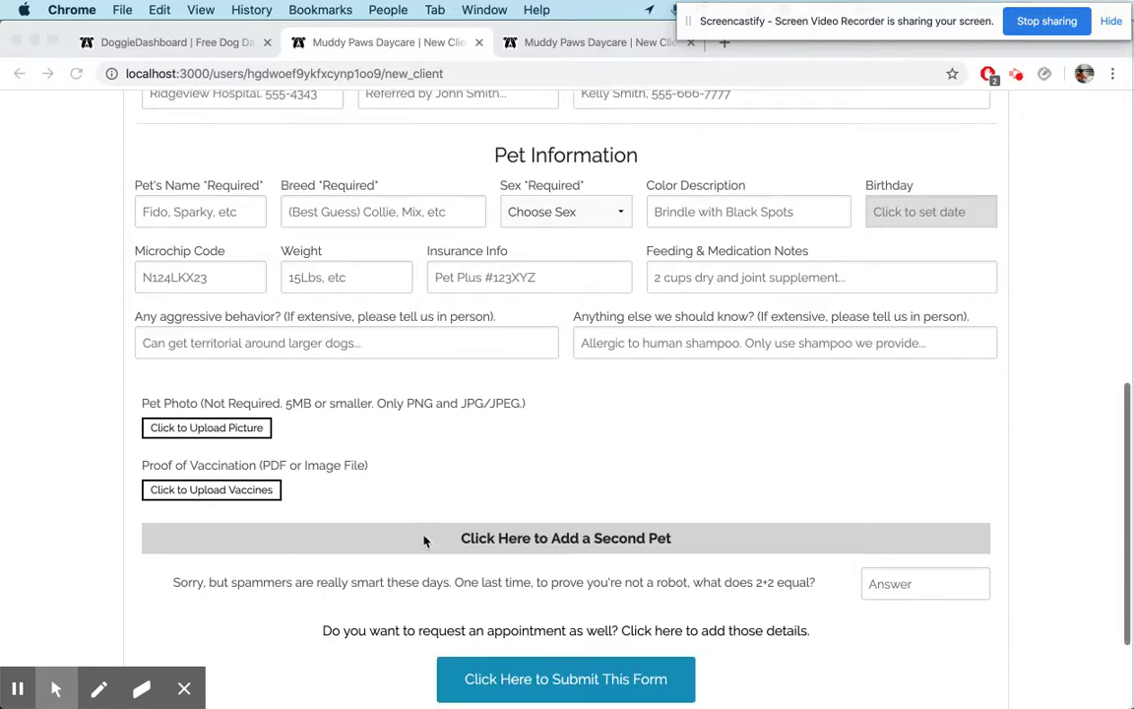
click(590, 542)
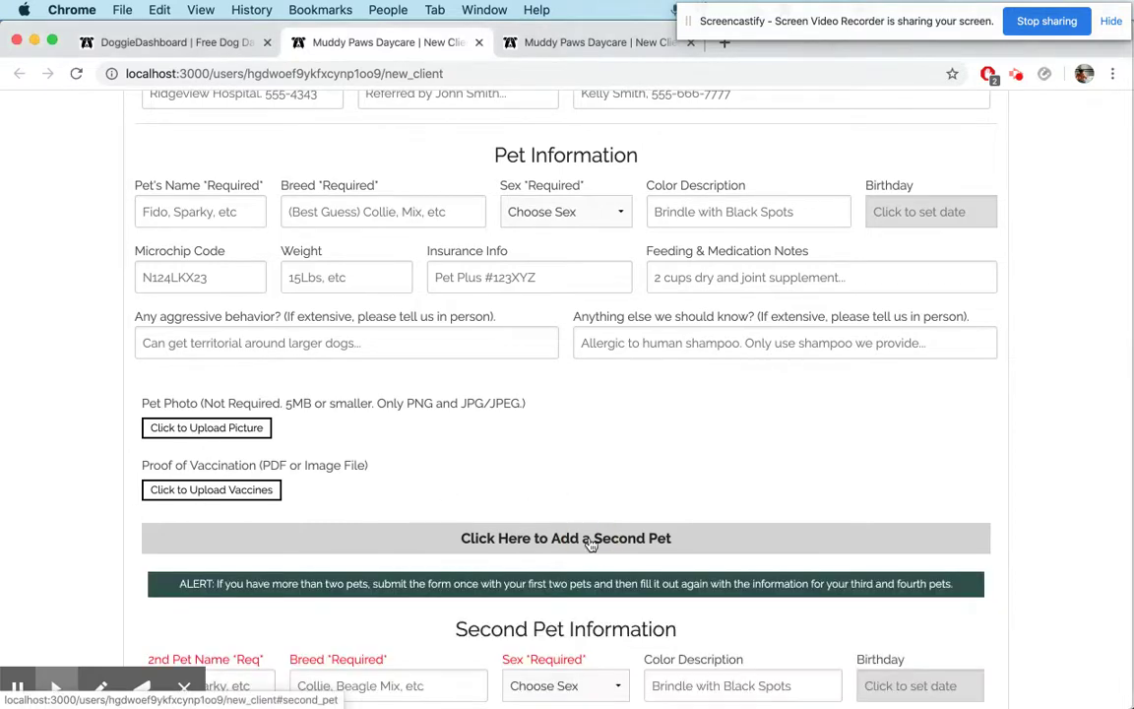
scroll(590, 541, down, 7)
scroll(594, 540, up, 5)
click(581, 413)
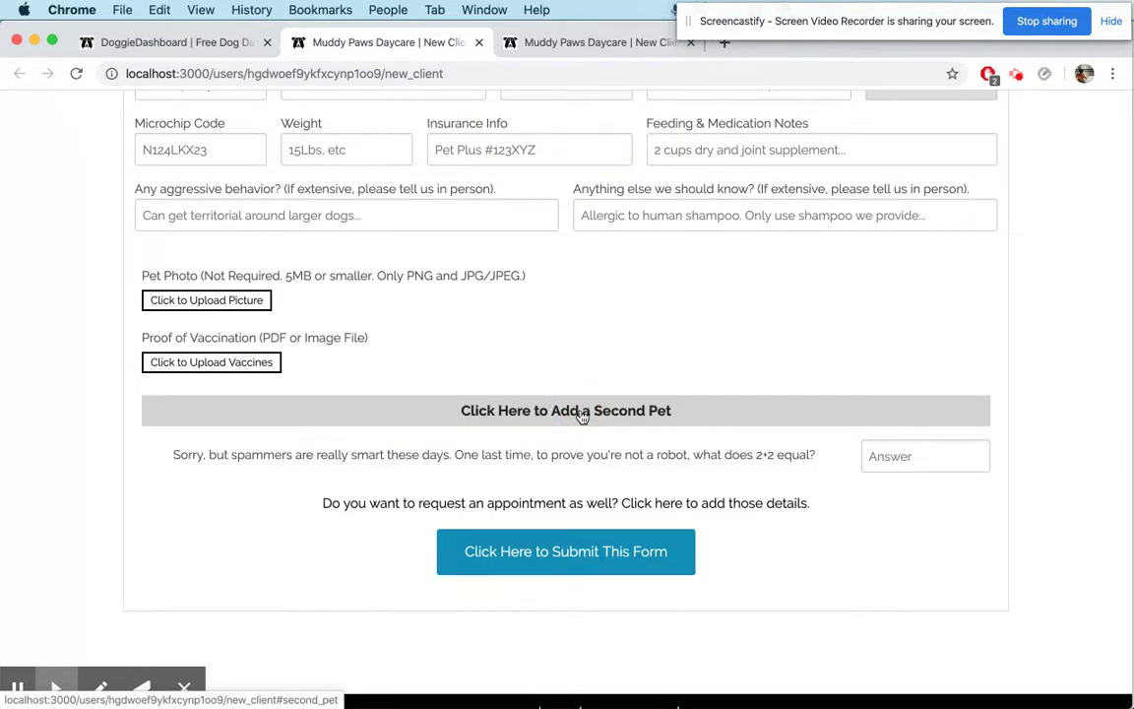
Return to the New Client Registration Form Settings tab
scroll(580, 415, up, 10)
scroll(581, 415, down, 5)
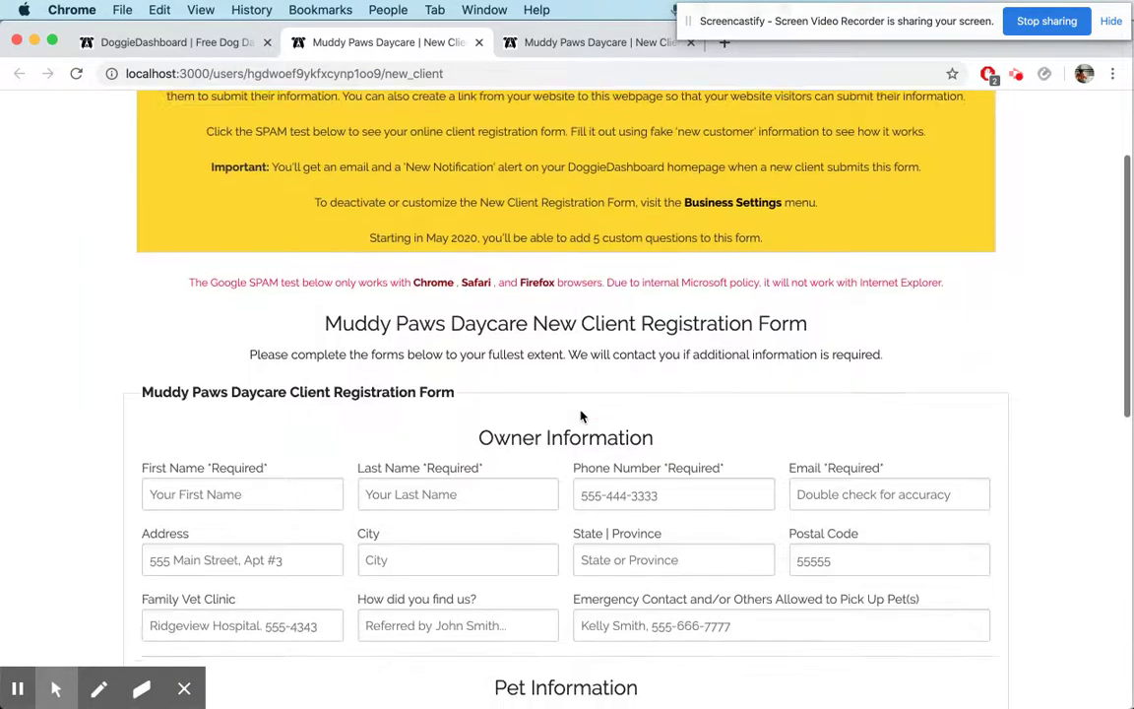
click(175, 45)
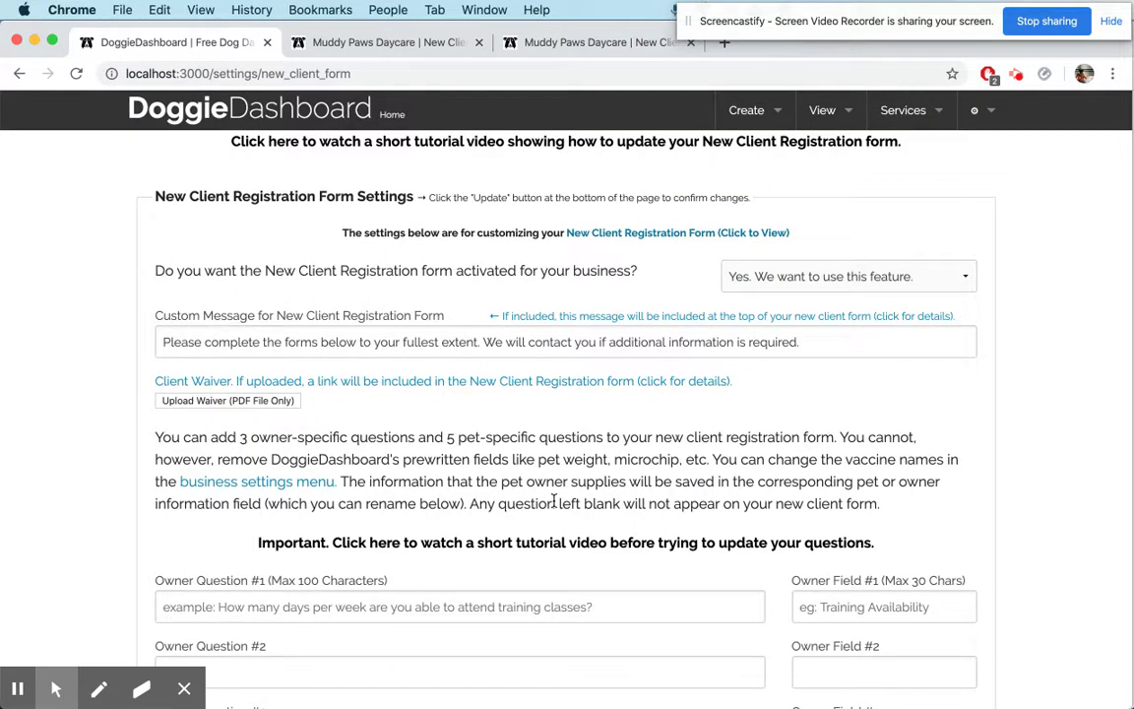
Set activation to 'No. Deactivate the New Client form.' and save the settings
scroll(512, 506, down, 1)
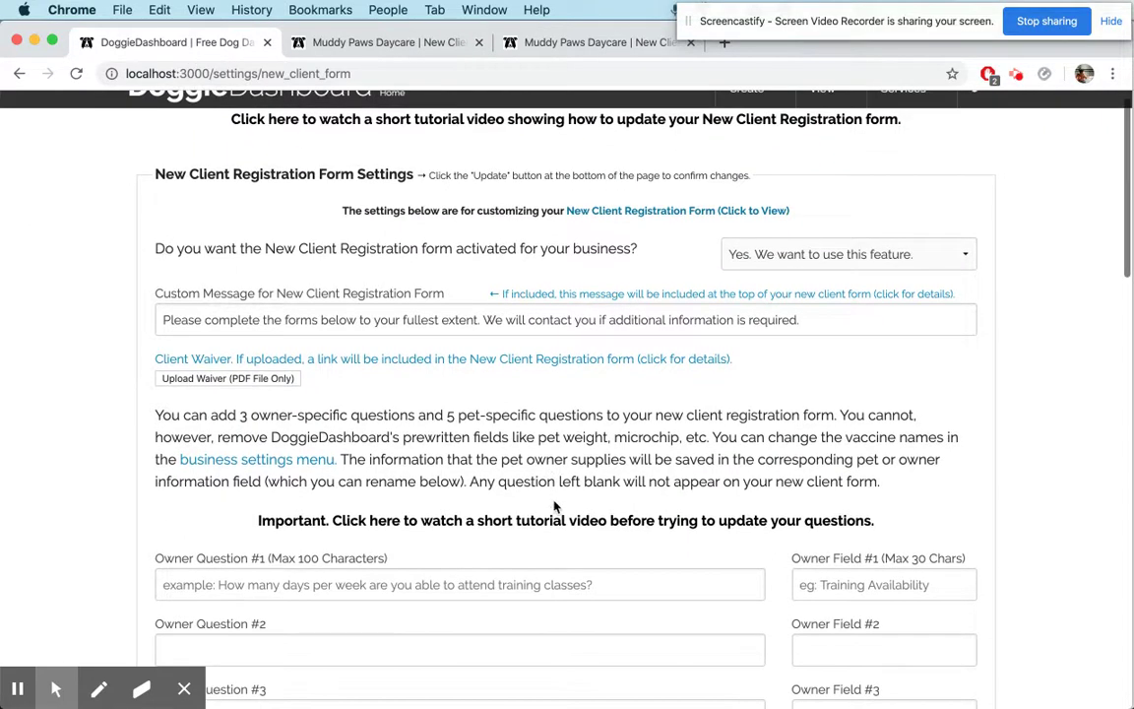
click(855, 254)
click(835, 279)
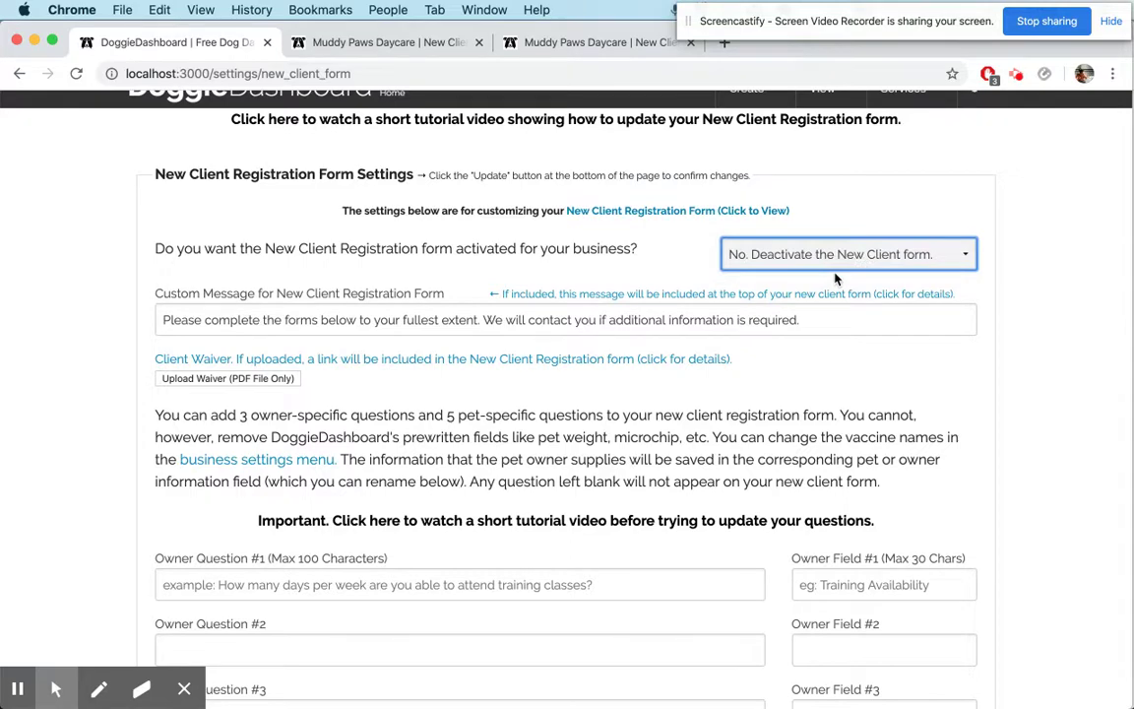
scroll(909, 452, down, 7)
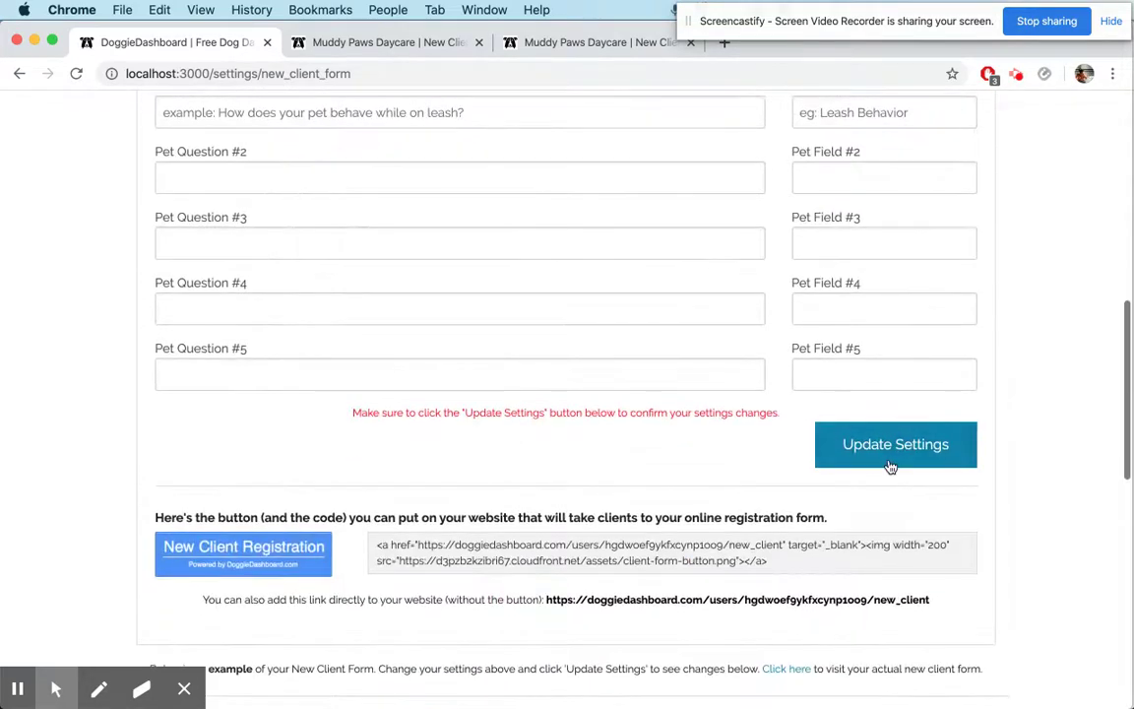
click(889, 463)
click(722, 190)
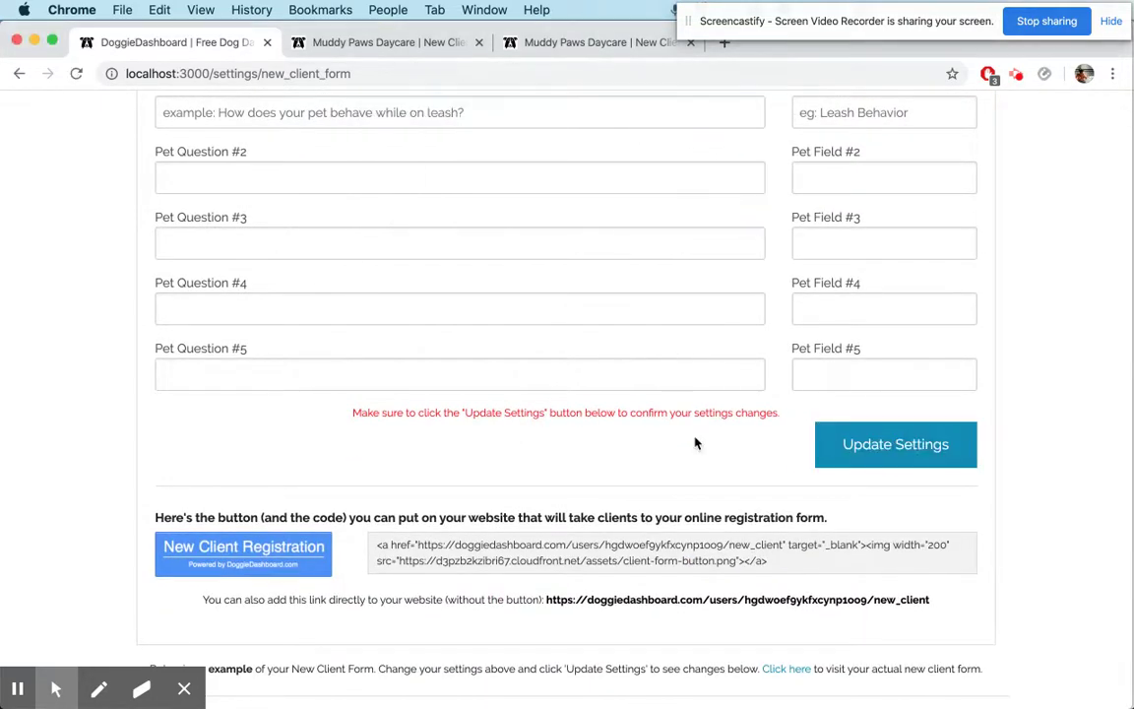
Confirm the form-deactivated notice in the preview and on the reloaded home page, then close that tab
scroll(696, 443, down, 3)
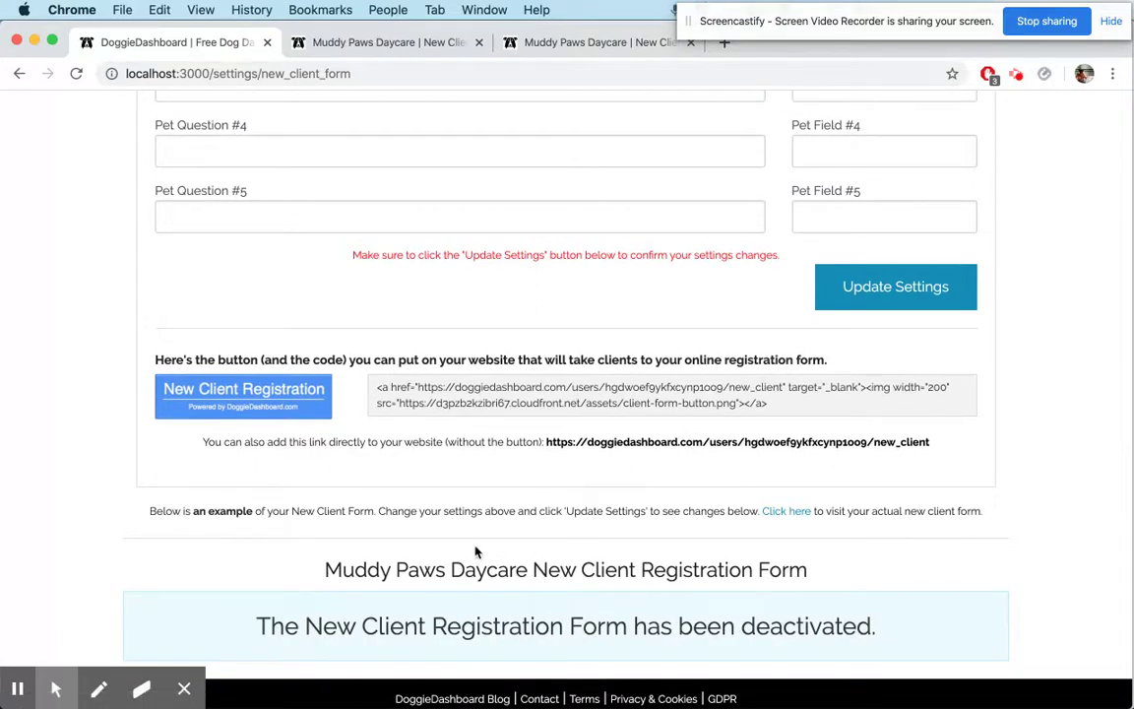
triple_click(389, 624)
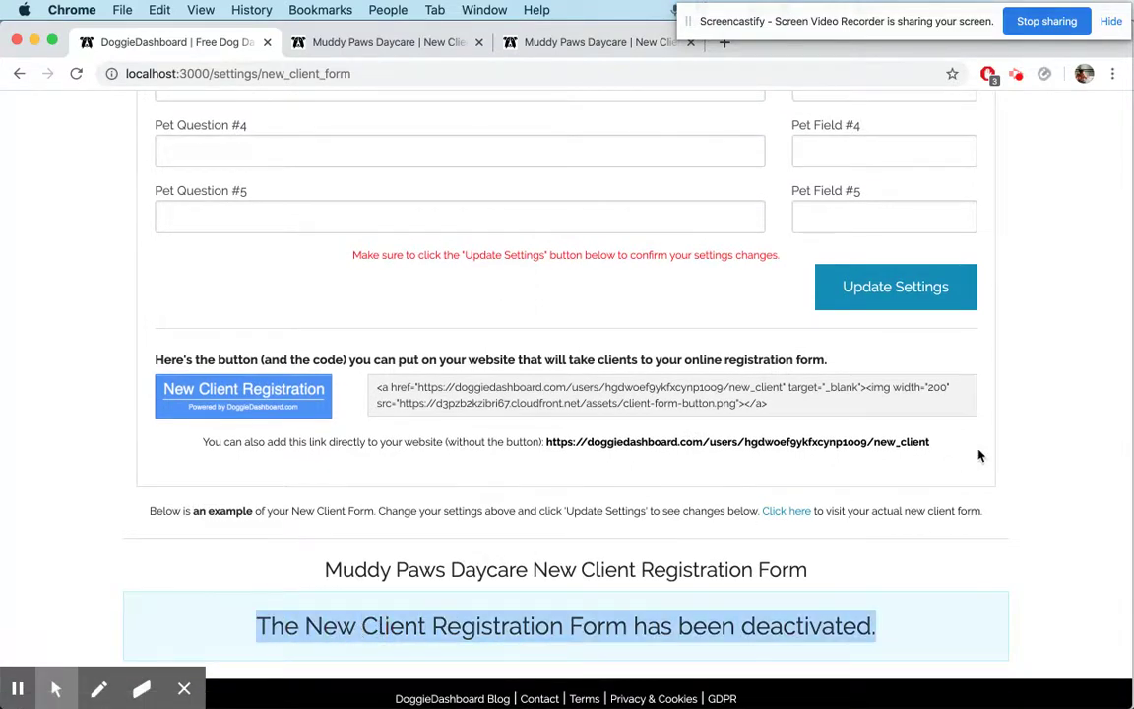
scroll(979, 454, up, 15)
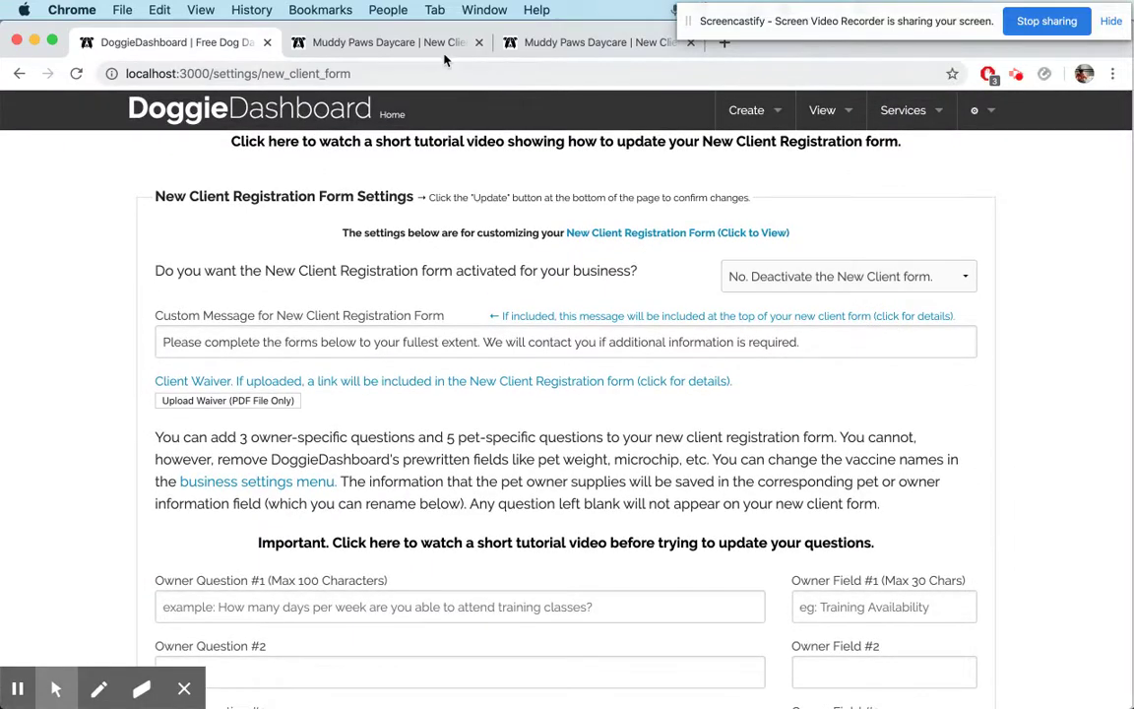
click(443, 47)
key(super+r)
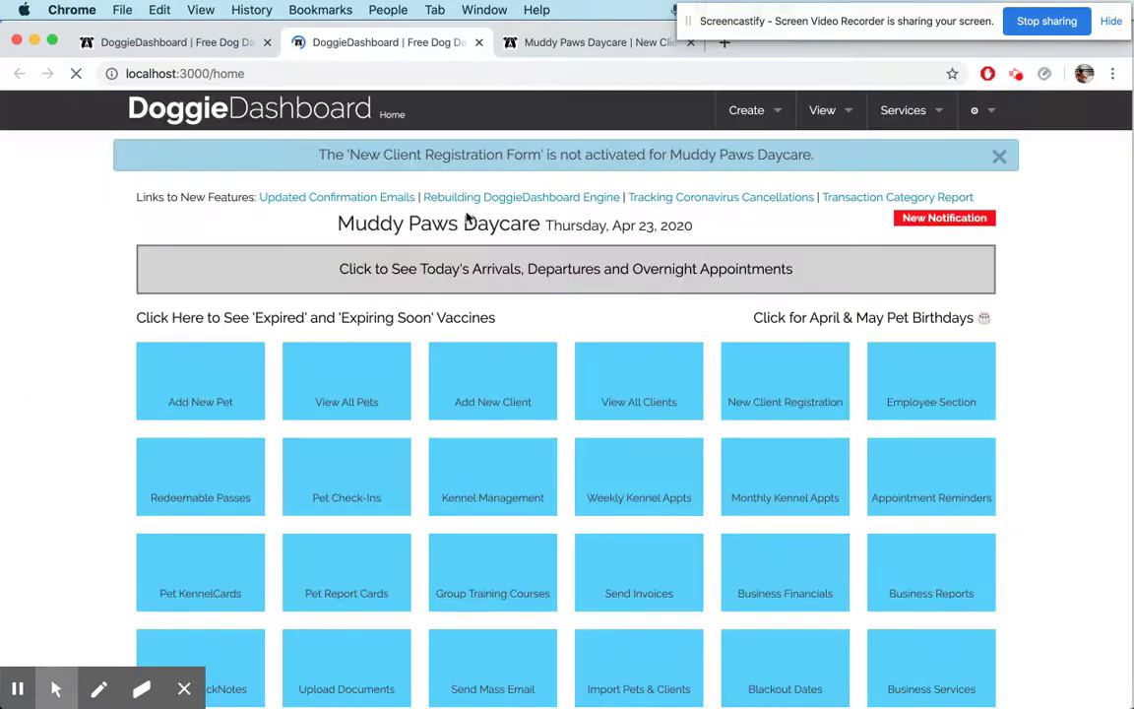
triple_click(415, 160)
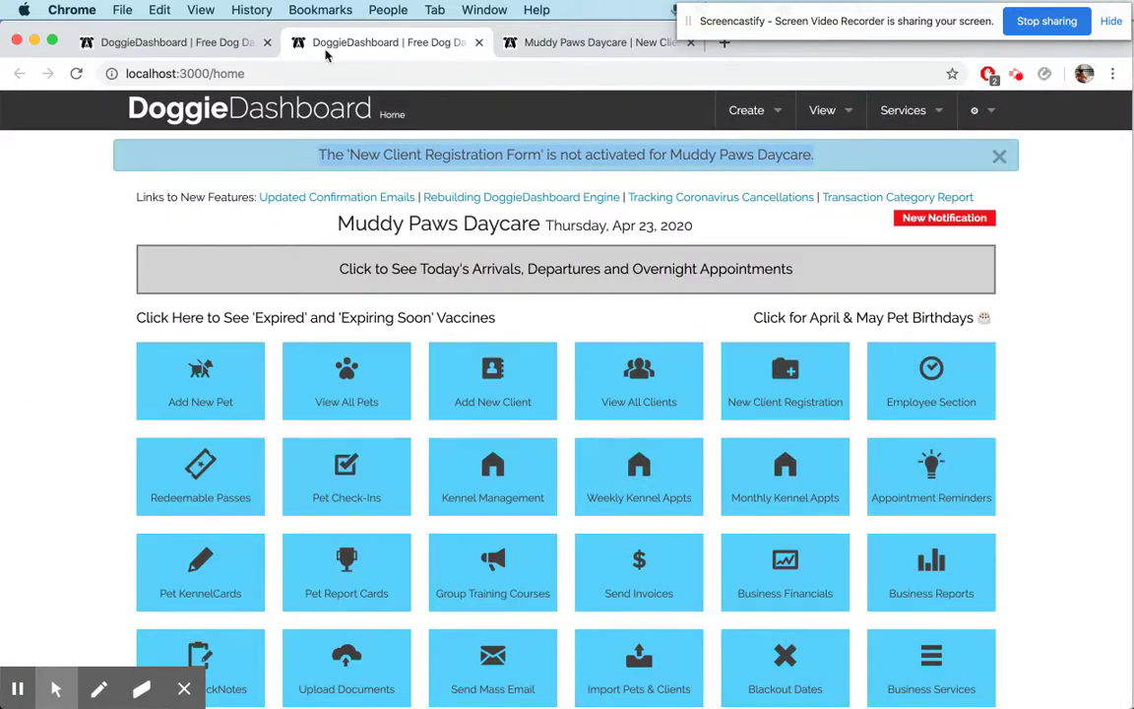
click(479, 42)
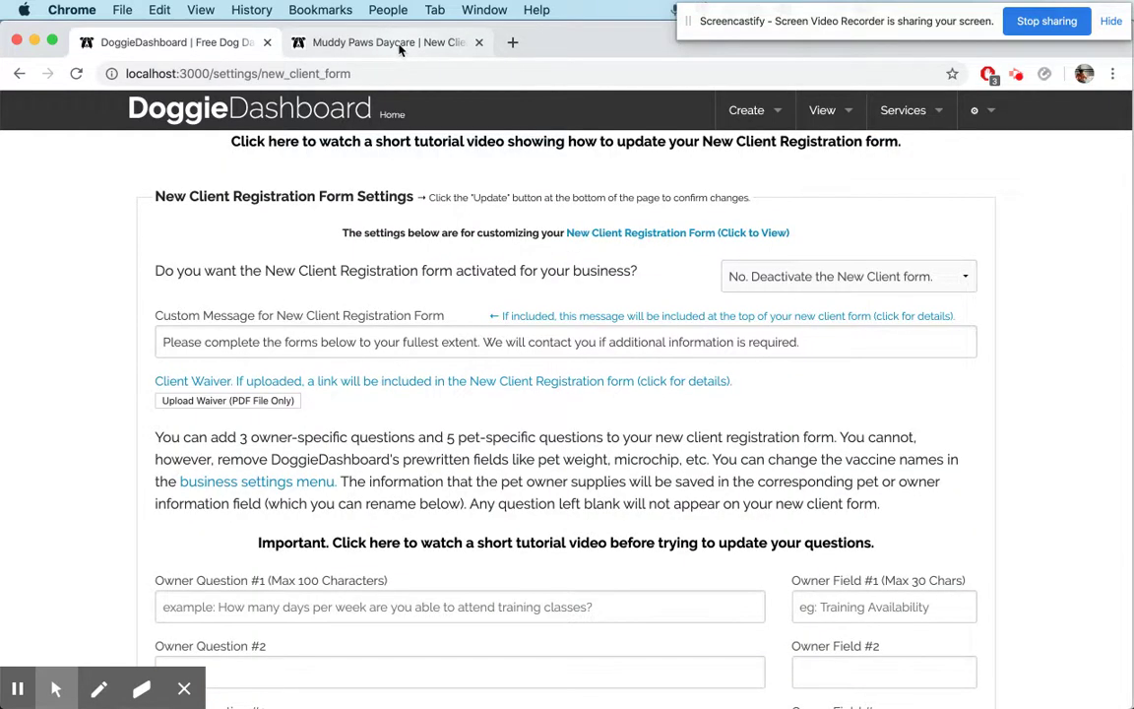
Set activation to 'Yes. We want to use this feature.' and save the settings
click(839, 279)
click(807, 256)
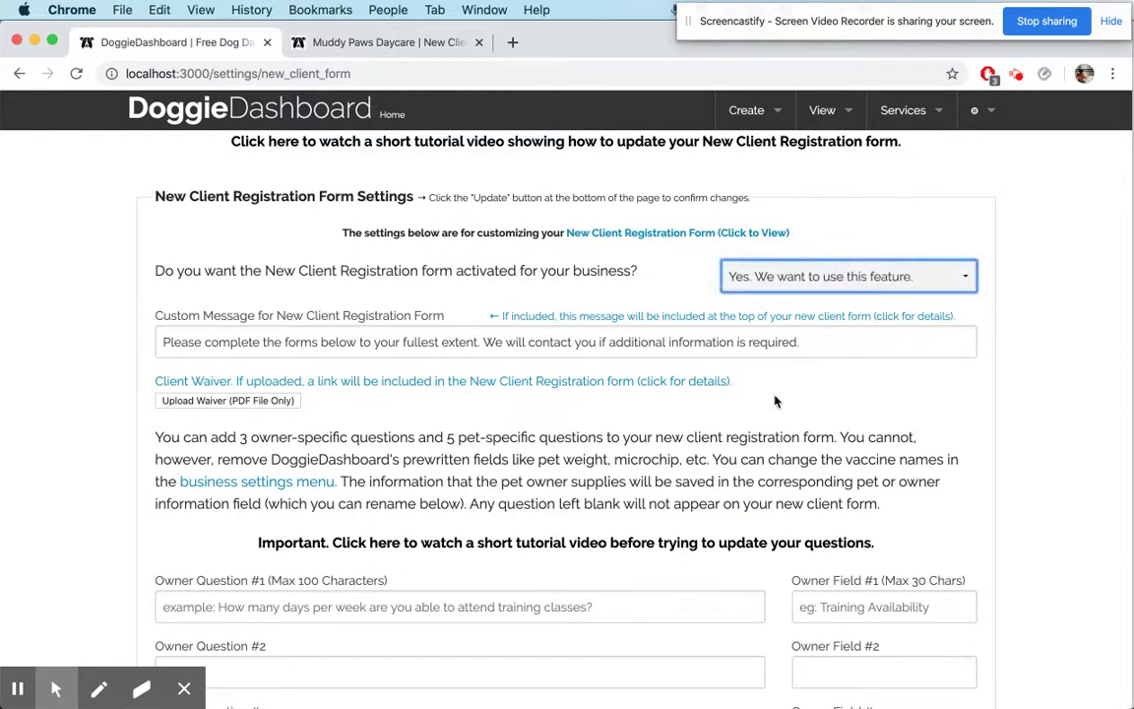
scroll(753, 487, down, 1)
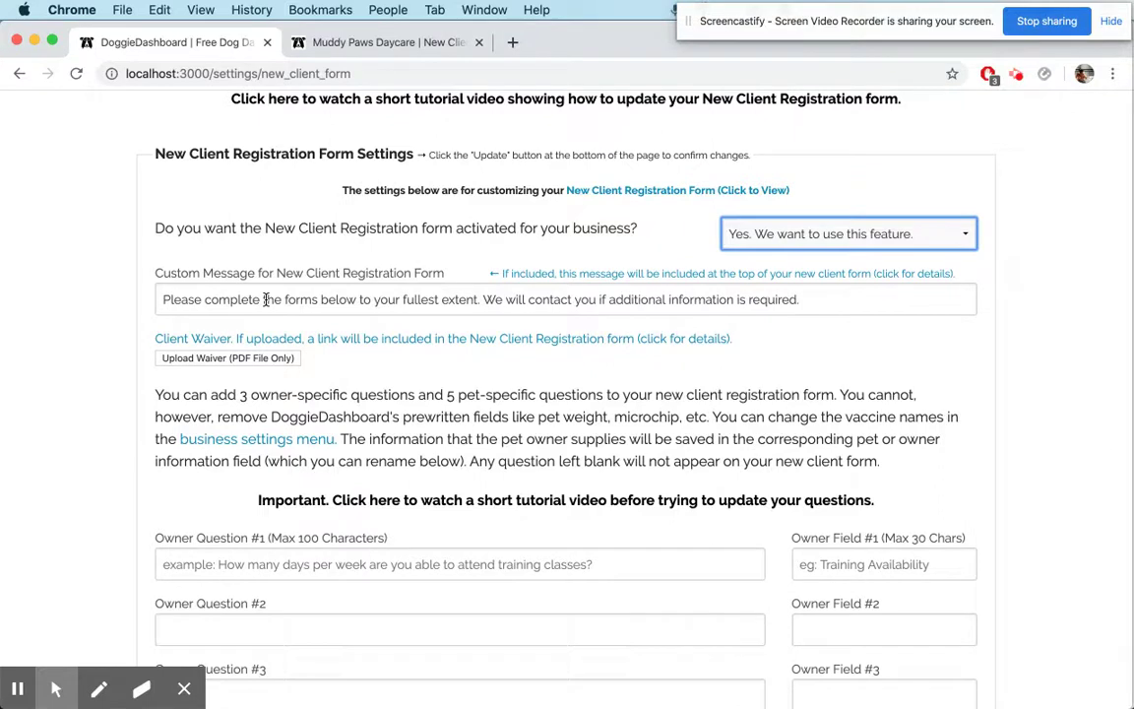
scroll(451, 435, down, 10)
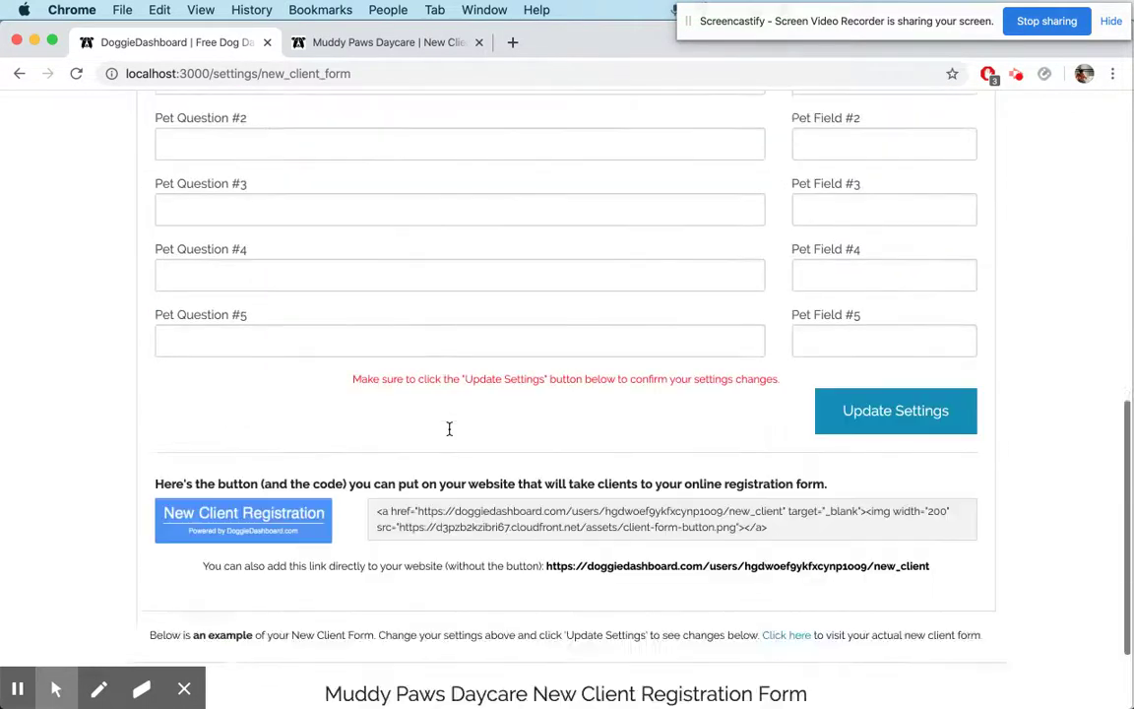
click(866, 497)
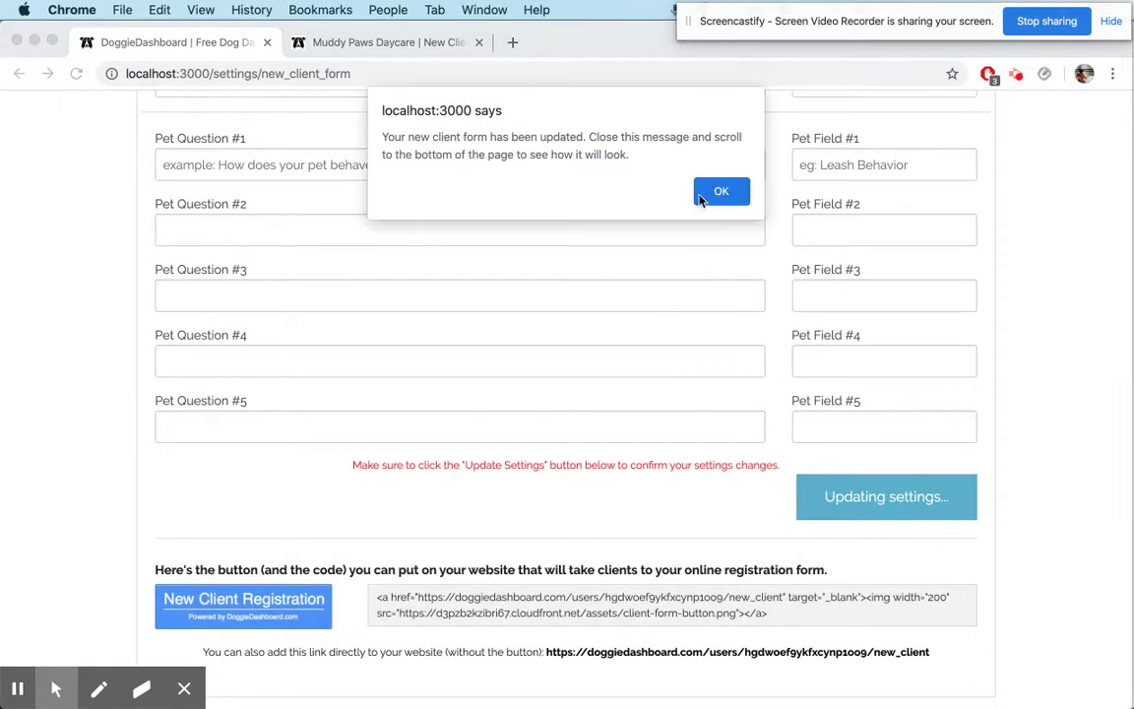
click(717, 193)
Check that the preview shows the full form with its custom welcome message
scroll(546, 402, down, 7)
click(421, 474)
scroll(486, 465, down, 4)
triple_click(355, 343)
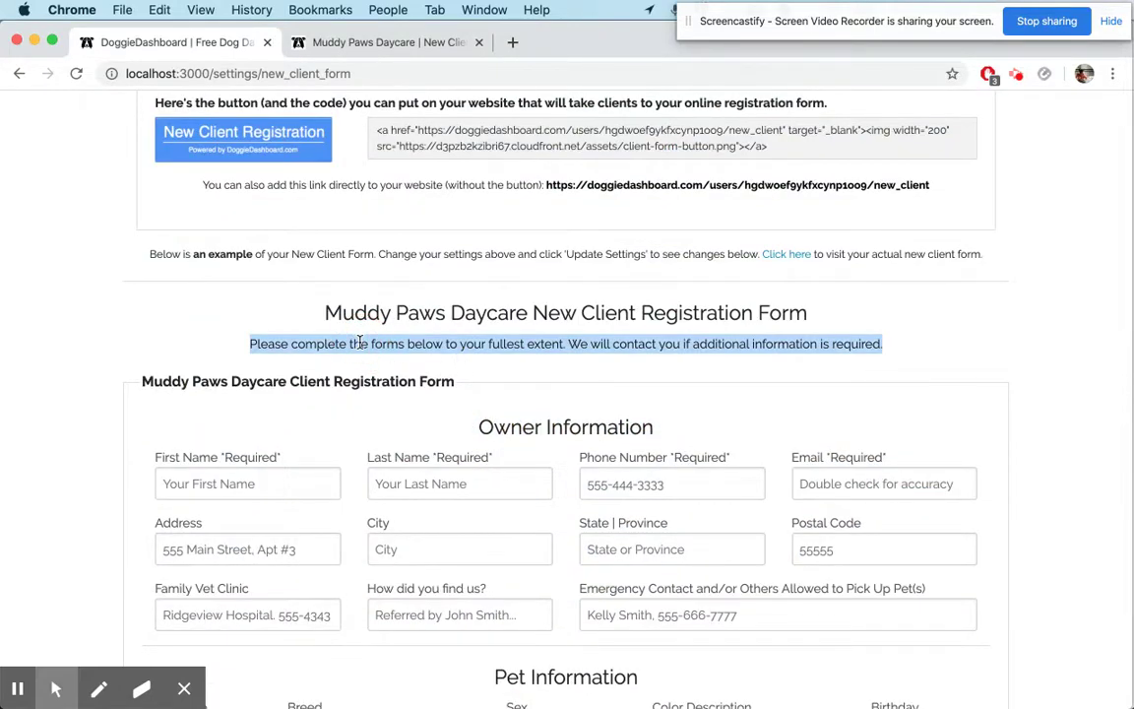
click(689, 372)
scroll(689, 372, up, 15)
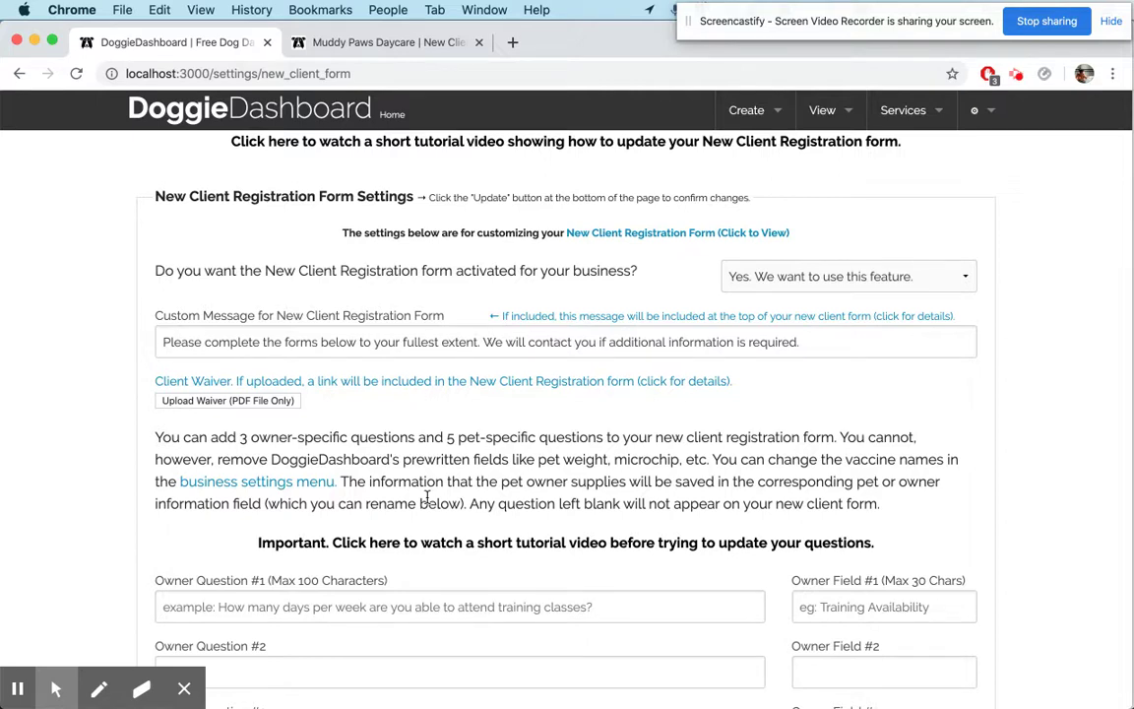
Upload muddy-pups-boarding-contract.pdf as the client waiver PDF
scroll(426, 497, down, 3)
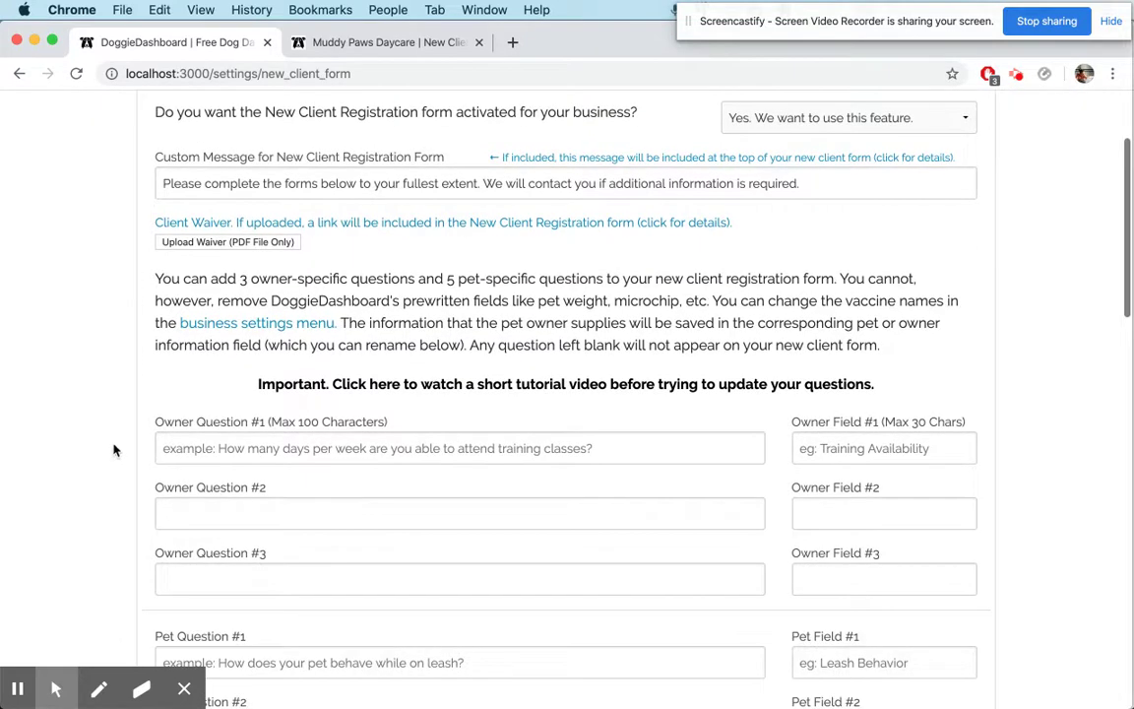
click(262, 244)
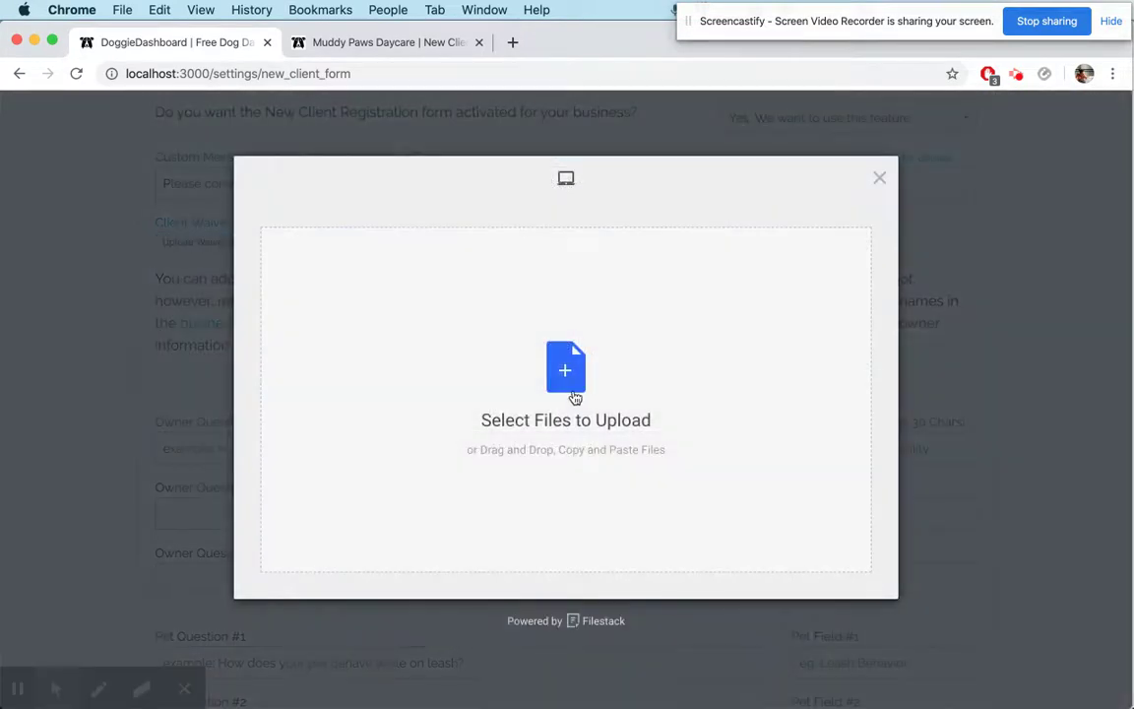
click(575, 397)
click(478, 240)
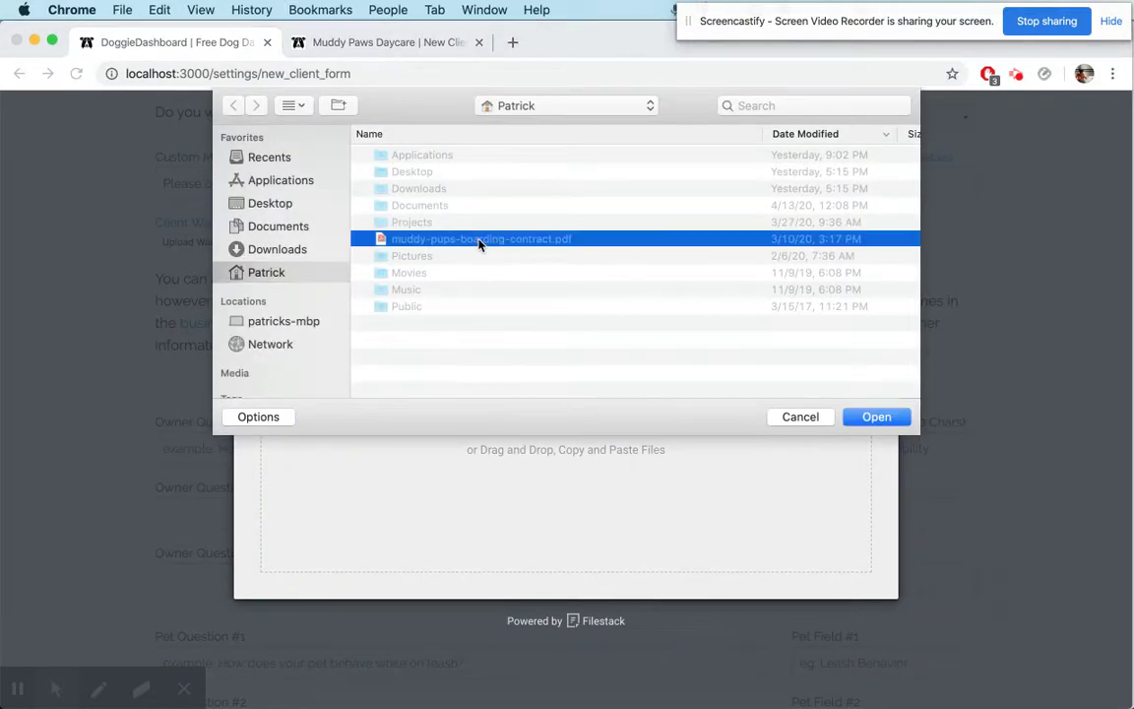
click(877, 418)
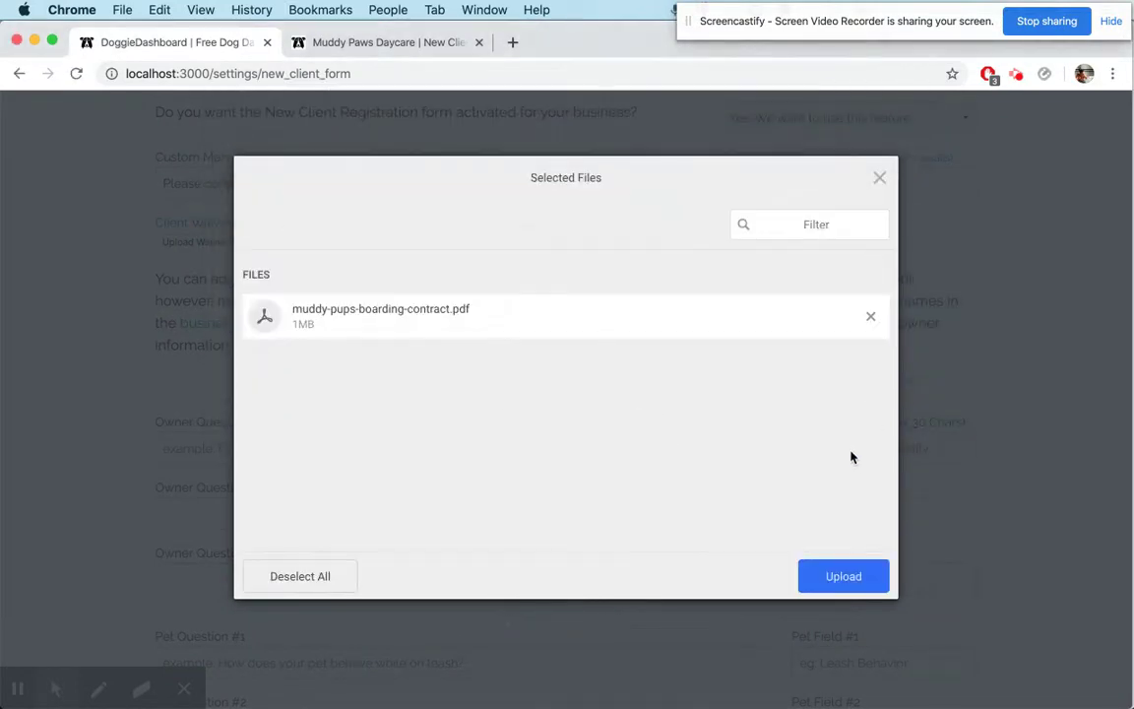
click(841, 577)
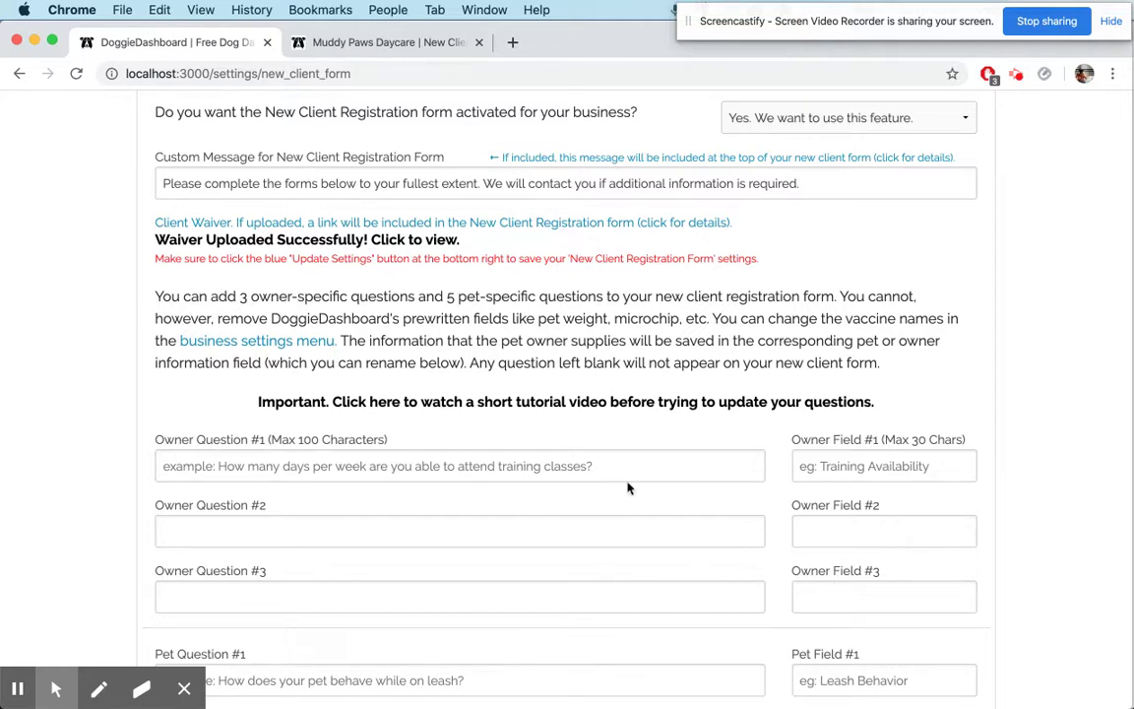
scroll(615, 473, down, 5)
click(876, 598)
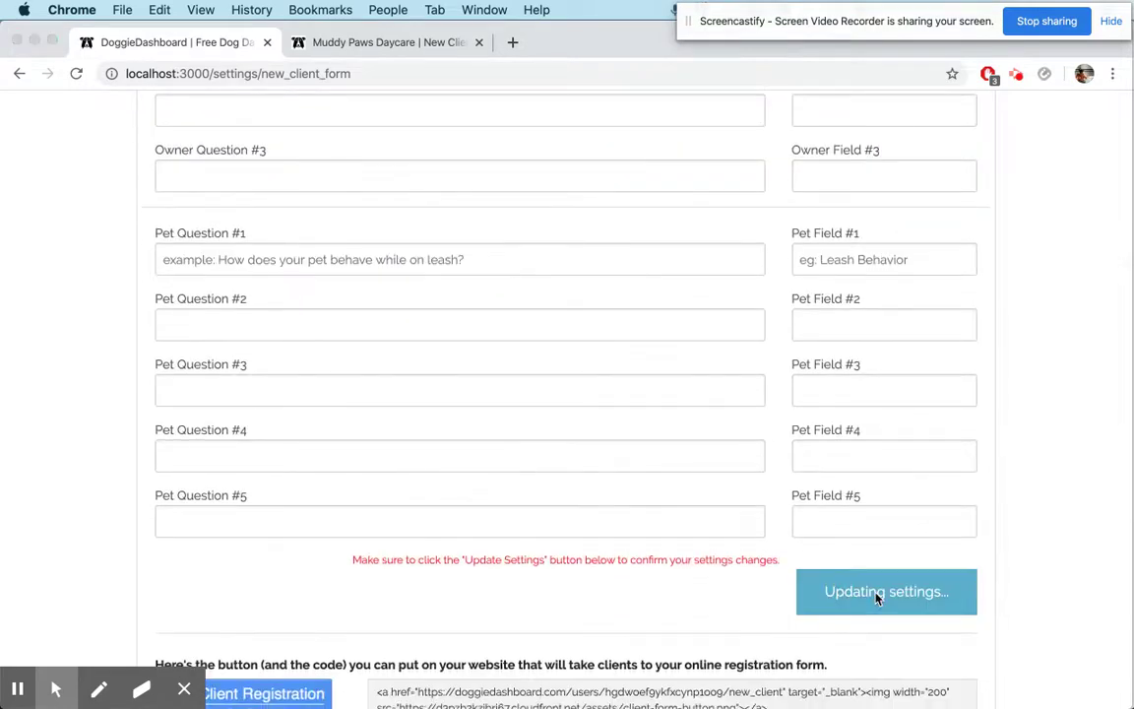
click(722, 191)
scroll(668, 337, down, 6)
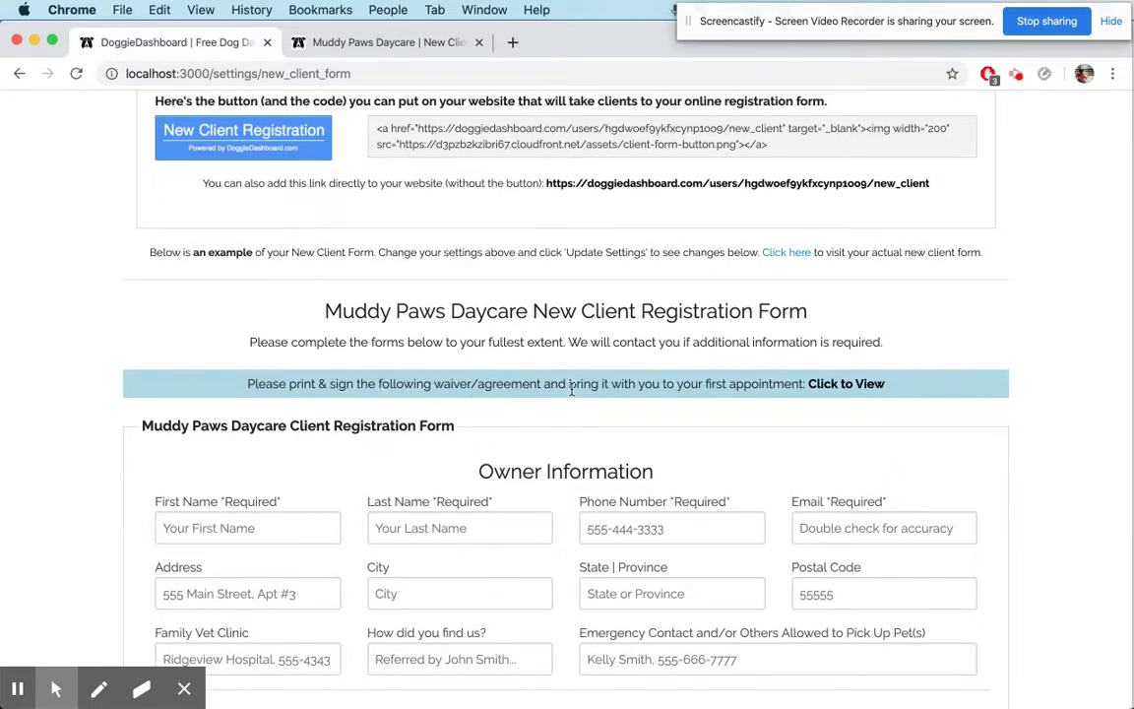
click(830, 386)
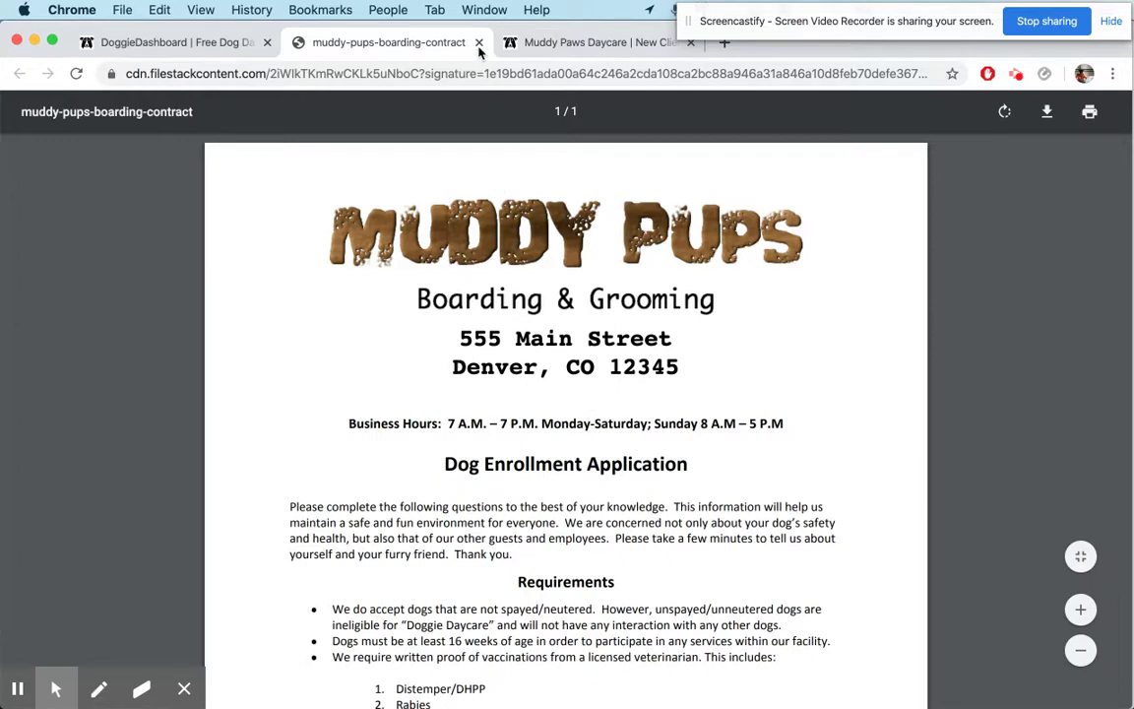
click(479, 43)
scroll(661, 512, down, 2)
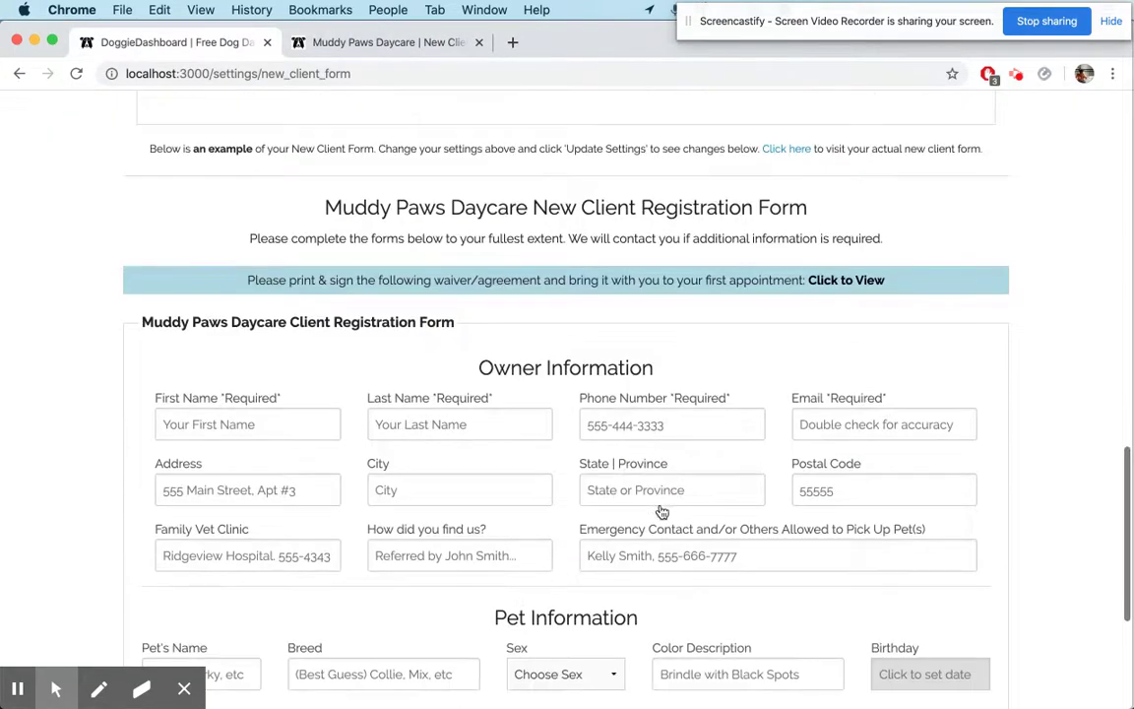
scroll(659, 507, down, 1)
click(426, 213)
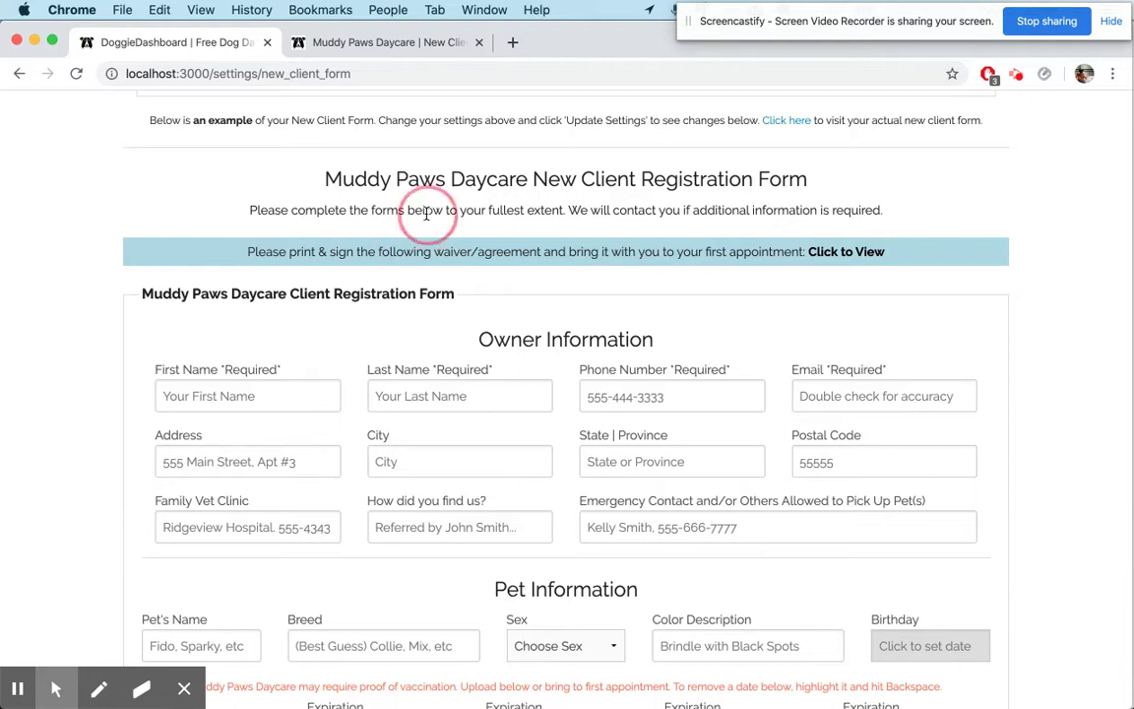
triple_click(426, 214)
triple_click(463, 253)
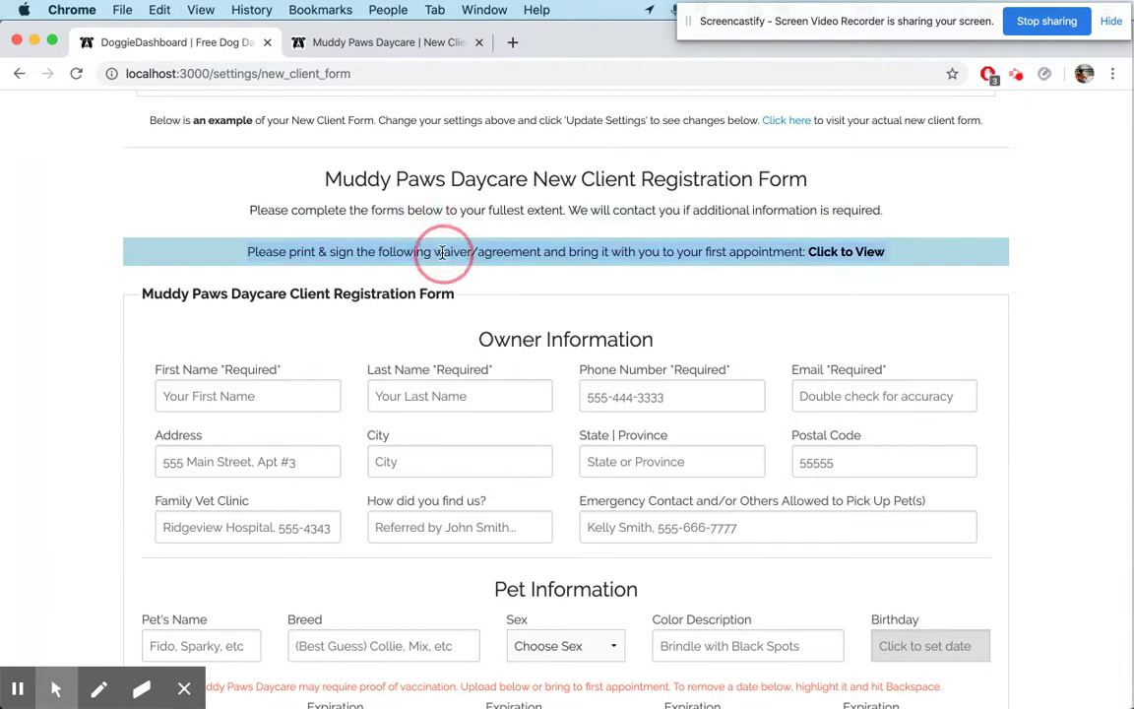
click(502, 278)
scroll(456, 412, down, 3)
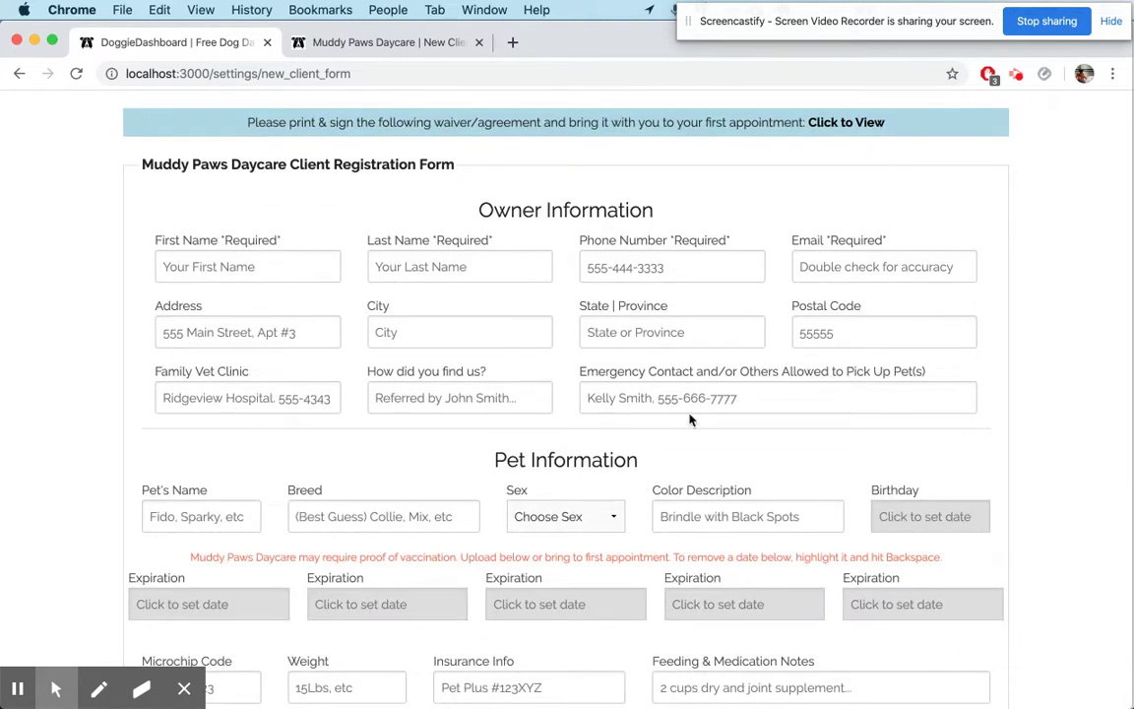
scroll(617, 375, up, 15)
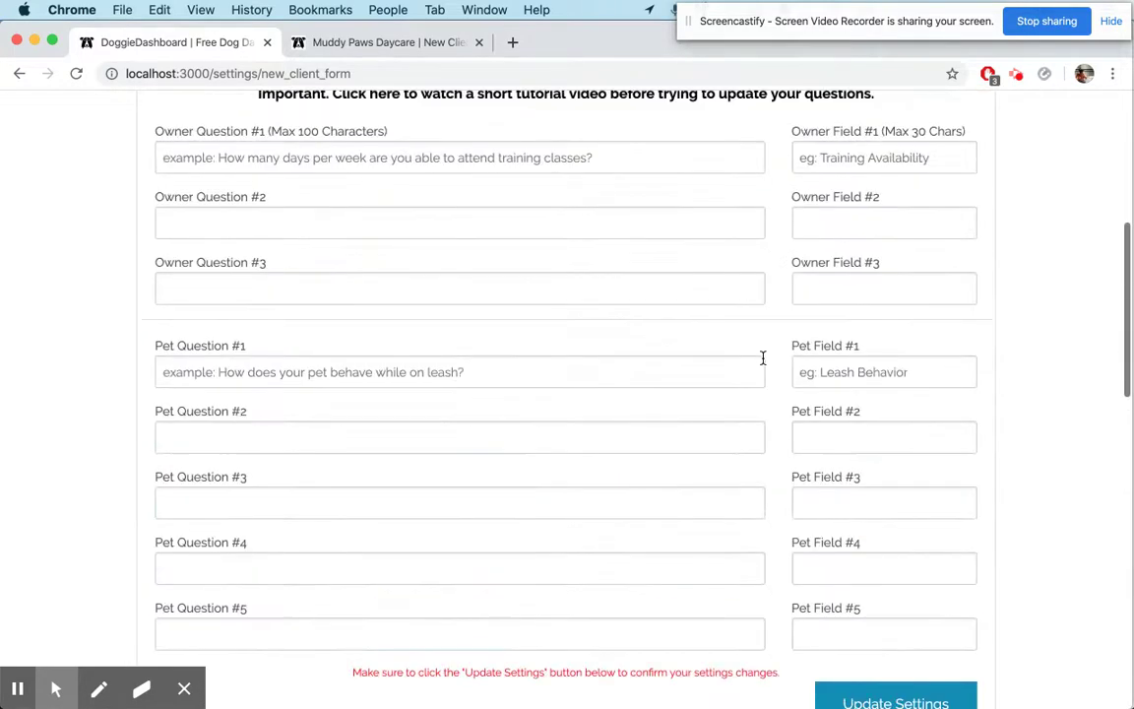
scroll(762, 357, up, 3)
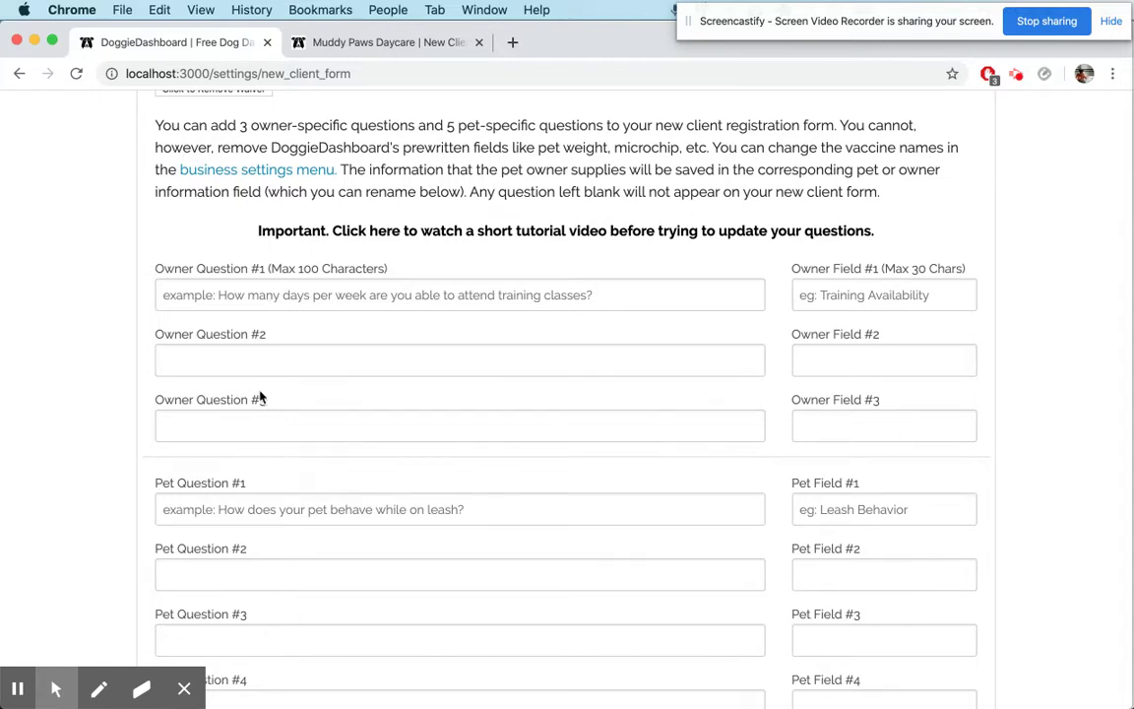
Enter Owner Question #1: 'How many days per week can you come in for training?'
scroll(326, 398, down, 3)
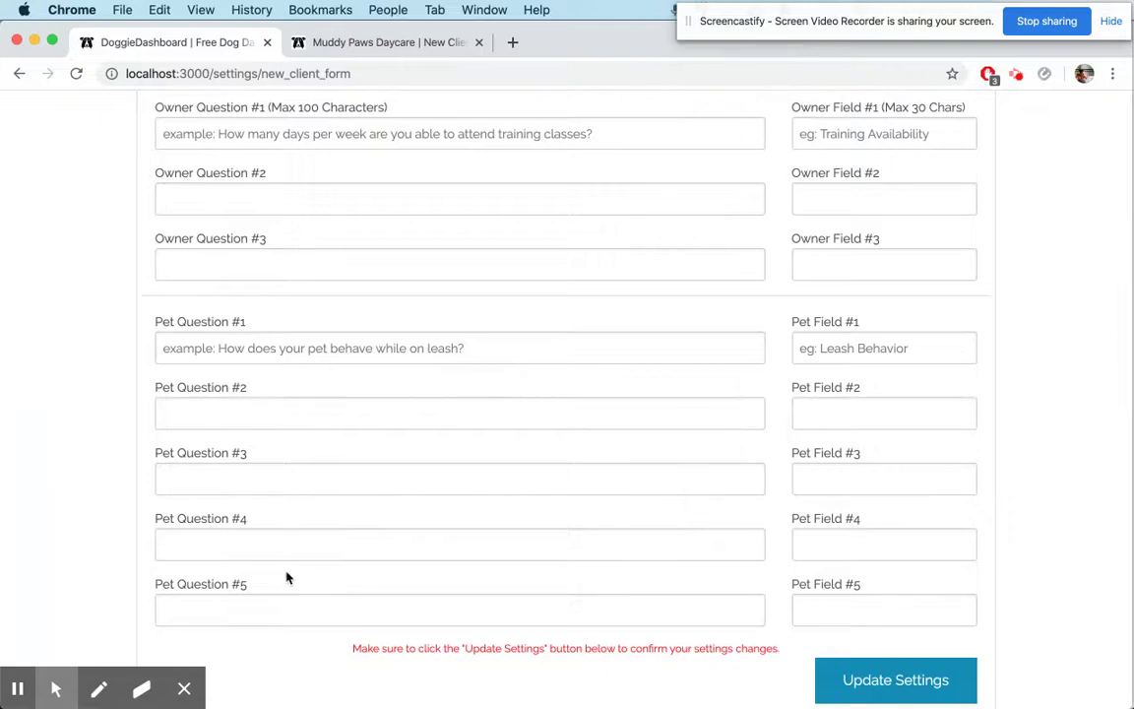
scroll(286, 578, up, 3)
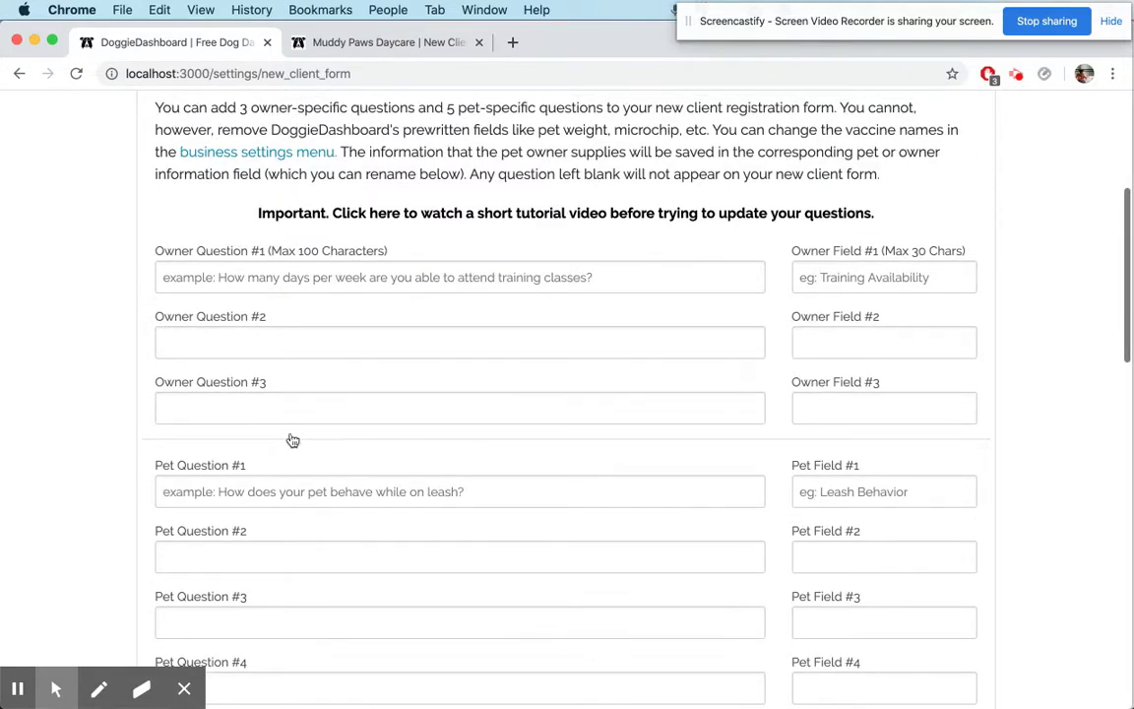
click(297, 281)
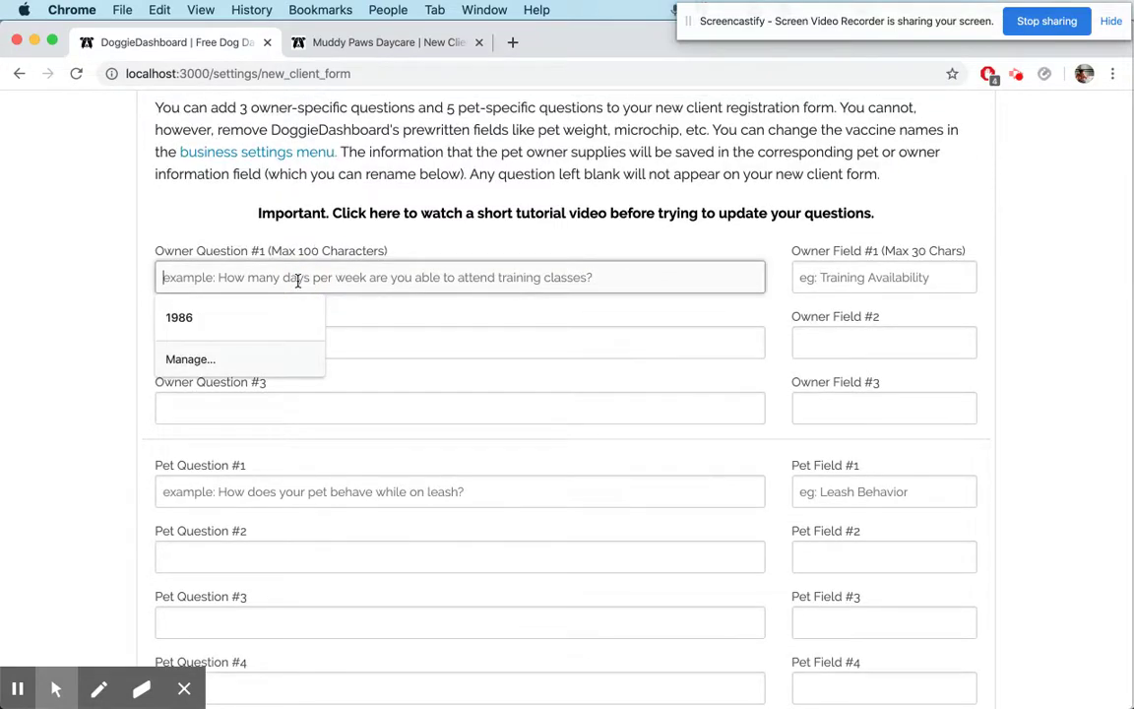
text(How many days p)
text(er week can you come in for training?)
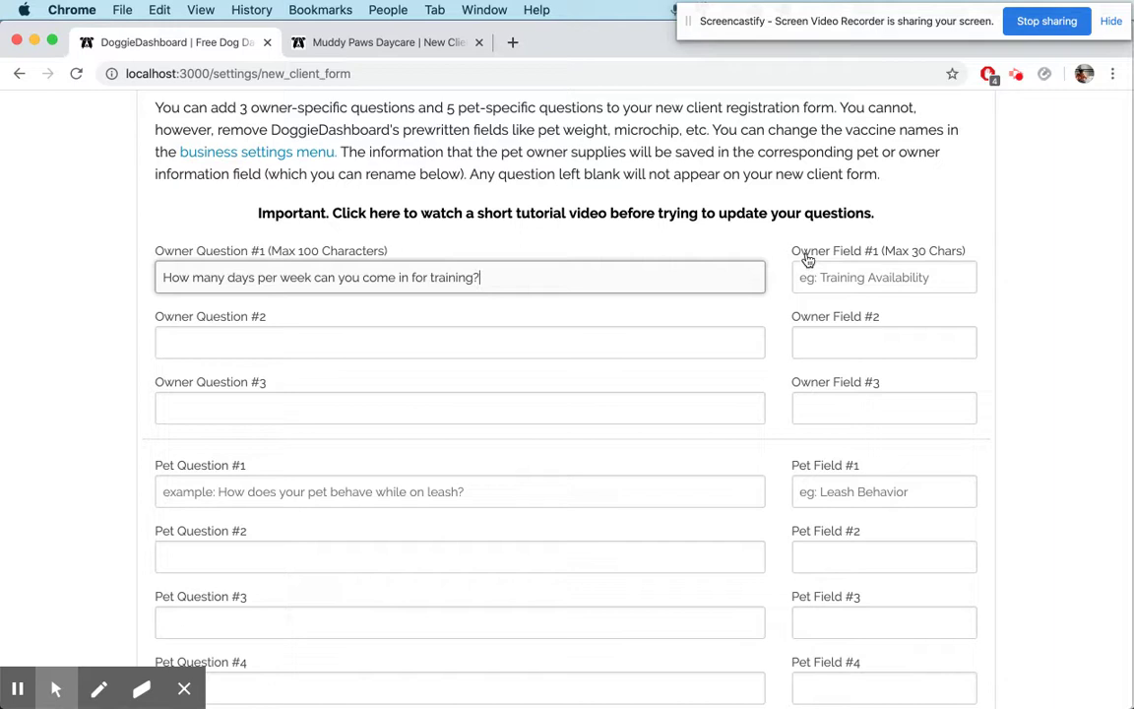
Name Owner Field #1 'Training Availability'
click(855, 288)
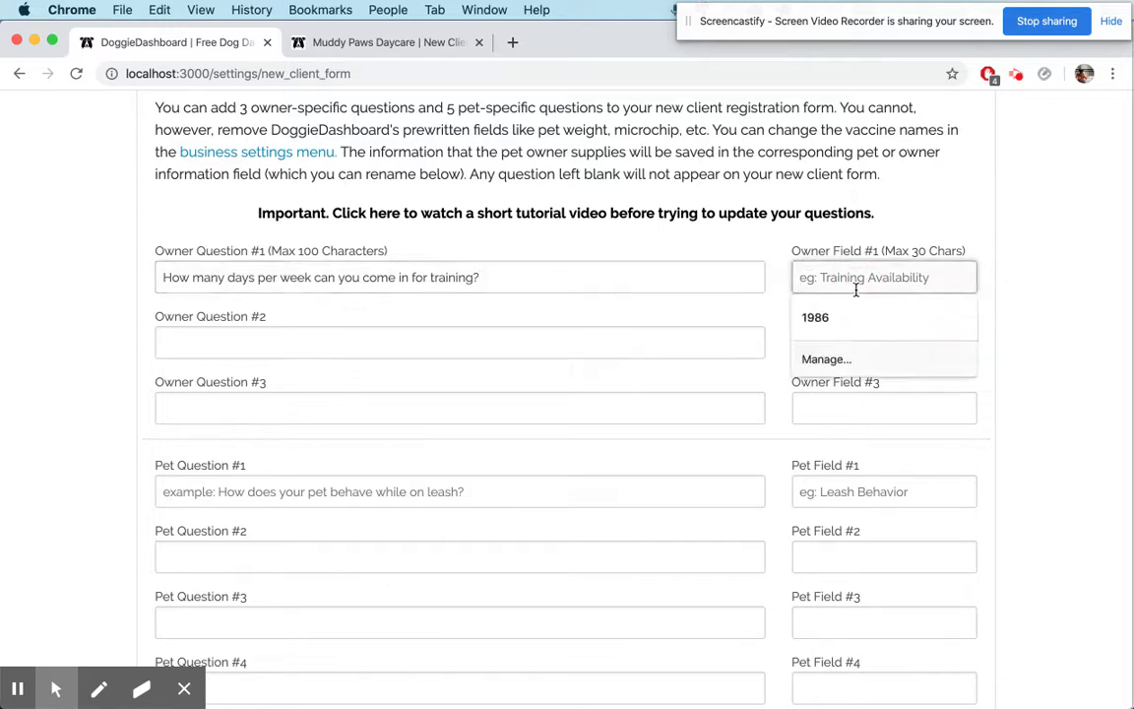
text(Traingin)
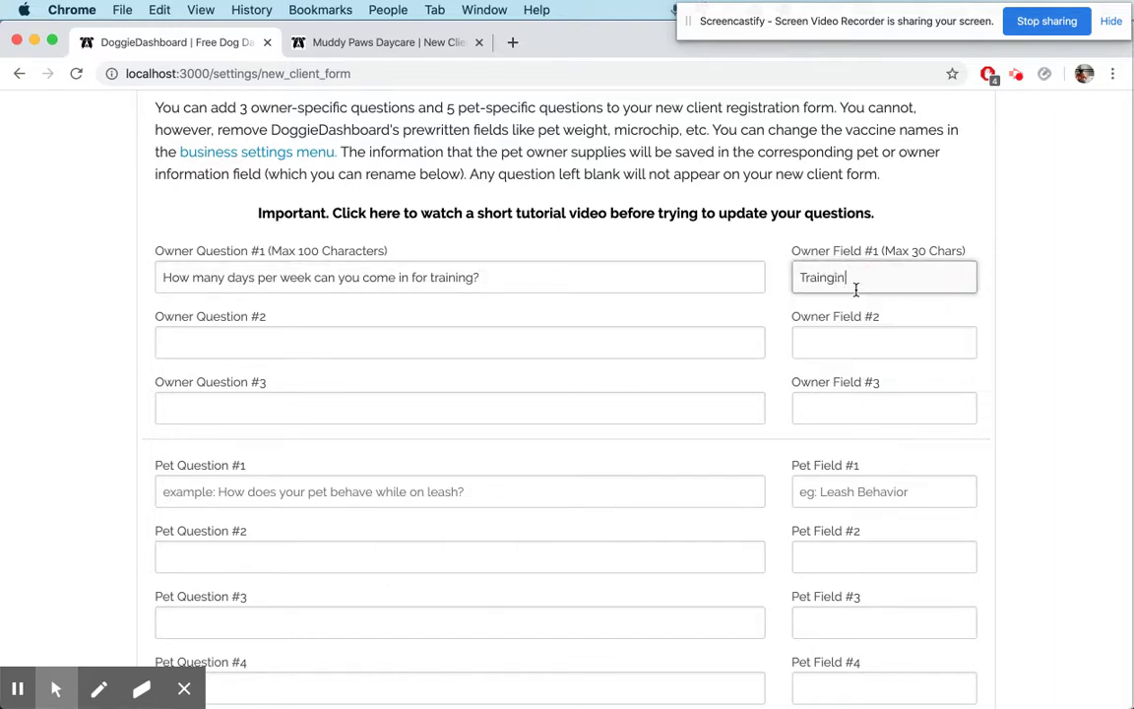
key(BackSpace)
key(BackSpace)
key(BackSpace)
text(ing Availability)
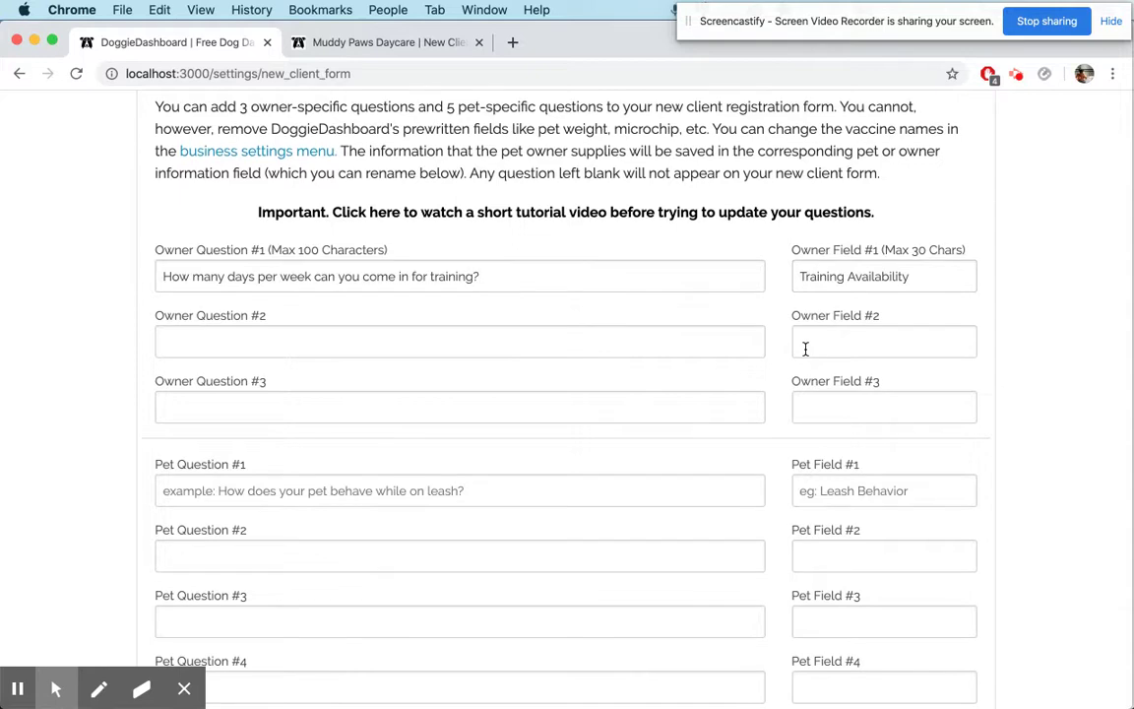
scroll(726, 315, down, 3)
click(304, 366)
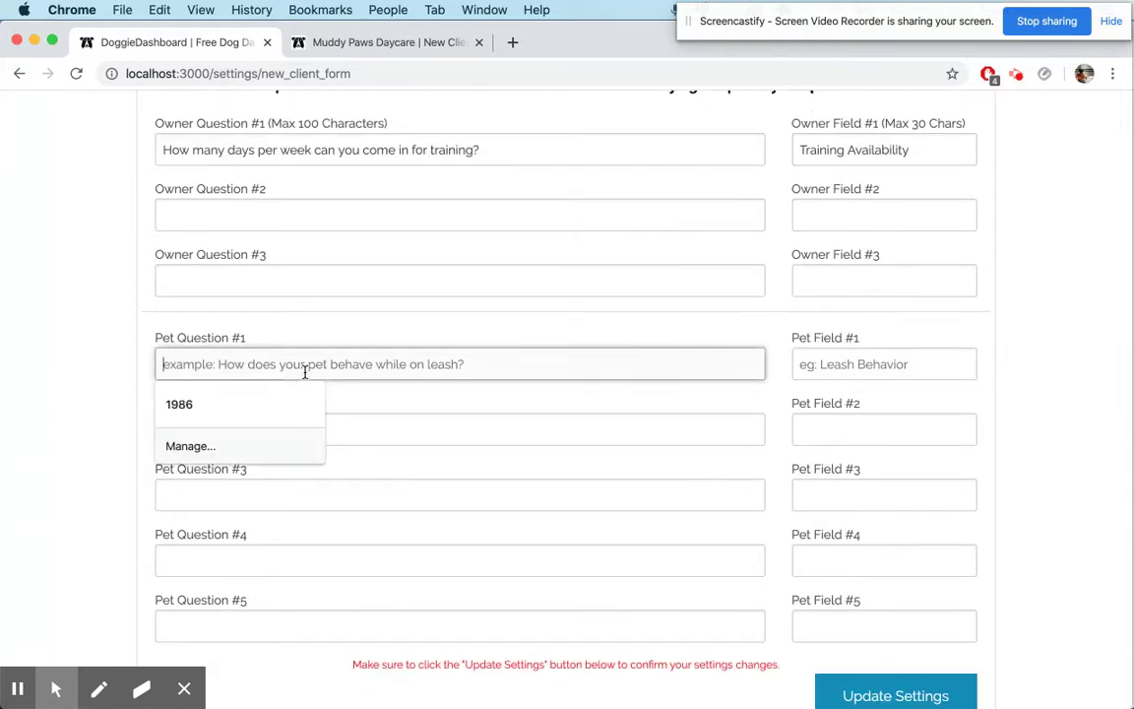
Set Pet Question #1 to 'How does this pet perform on a leash' with field name Leash Behavior
text(How does this pet perform on a leash?)
key(Tab)
text(Leash Behavior)
Set Pet Question #2 to the grooming question, name it Grooming Behavior, and save
key(Tab)
text(How does this p)
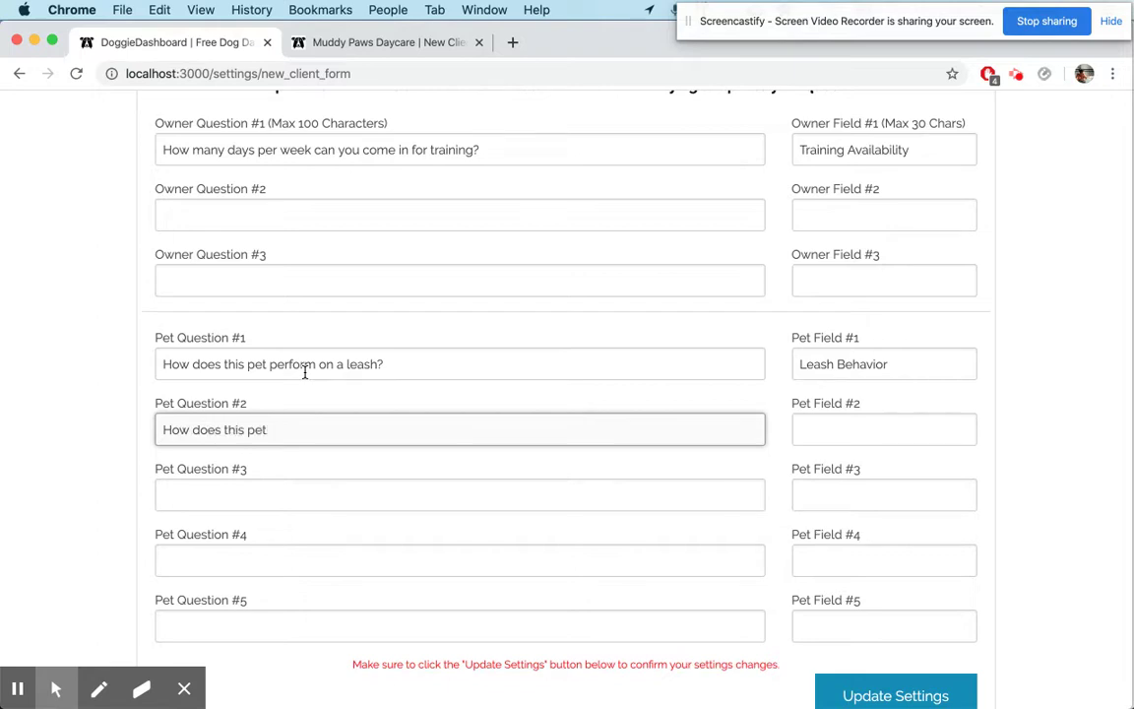
text(et do while getting groomed?)
key(Tab)
text(Grooming Behavio)
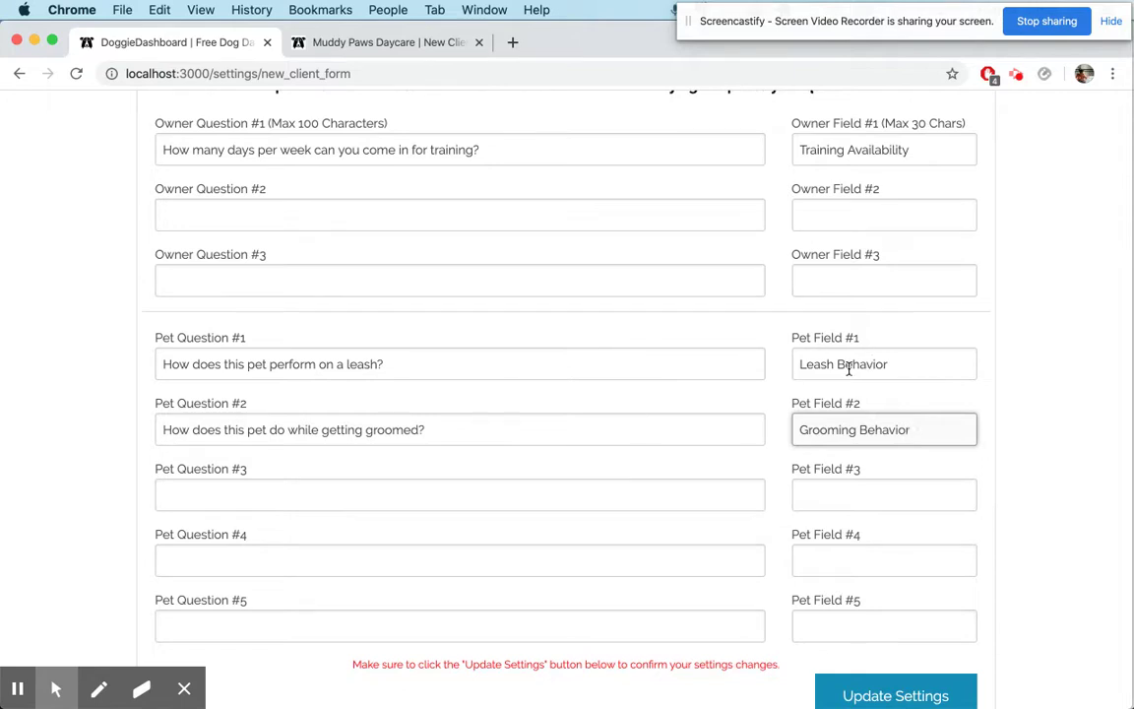
scroll(837, 429, down, 3)
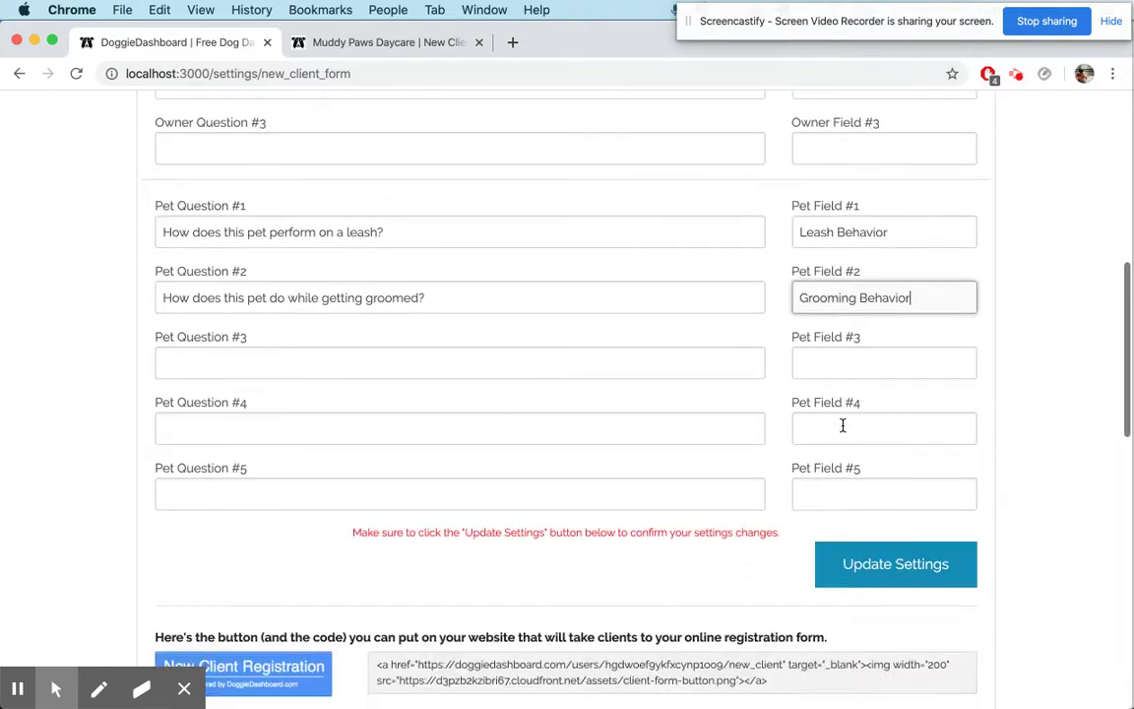
click(873, 564)
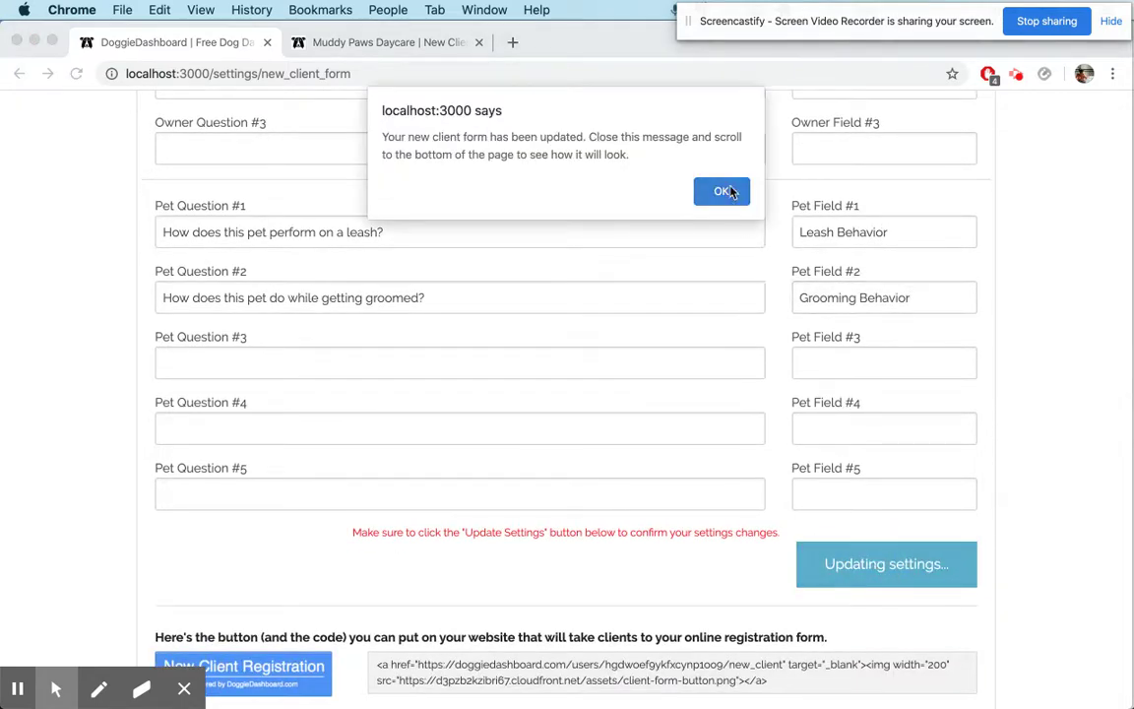
Review the preview's training, leash and grooming questions, then switch to the live form tab
click(723, 191)
scroll(665, 311, down, 2)
scroll(666, 311, down, 10)
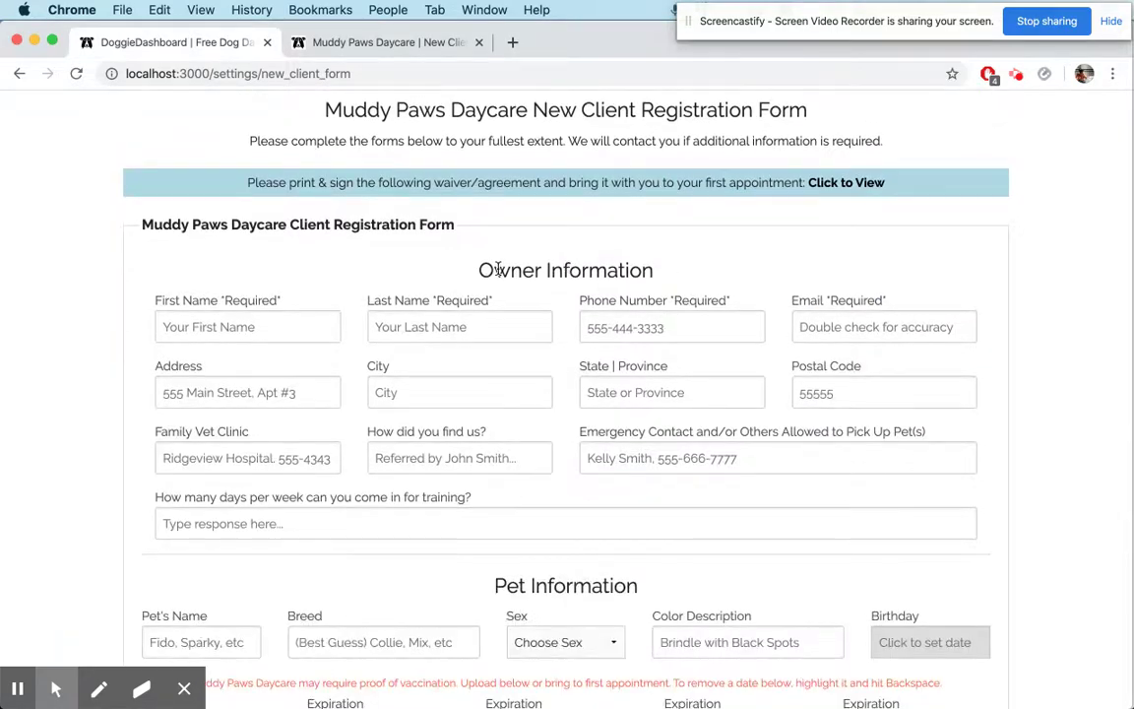
drag(436, 246, 660, 268)
scroll(479, 269, down, 2)
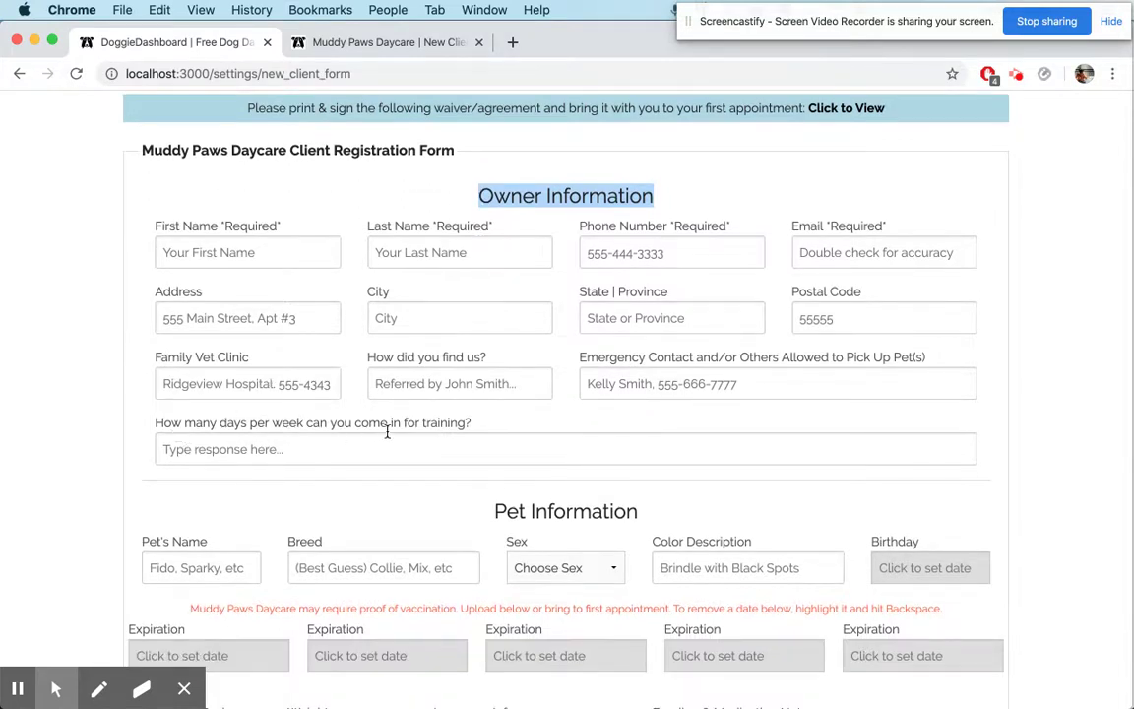
click(328, 448)
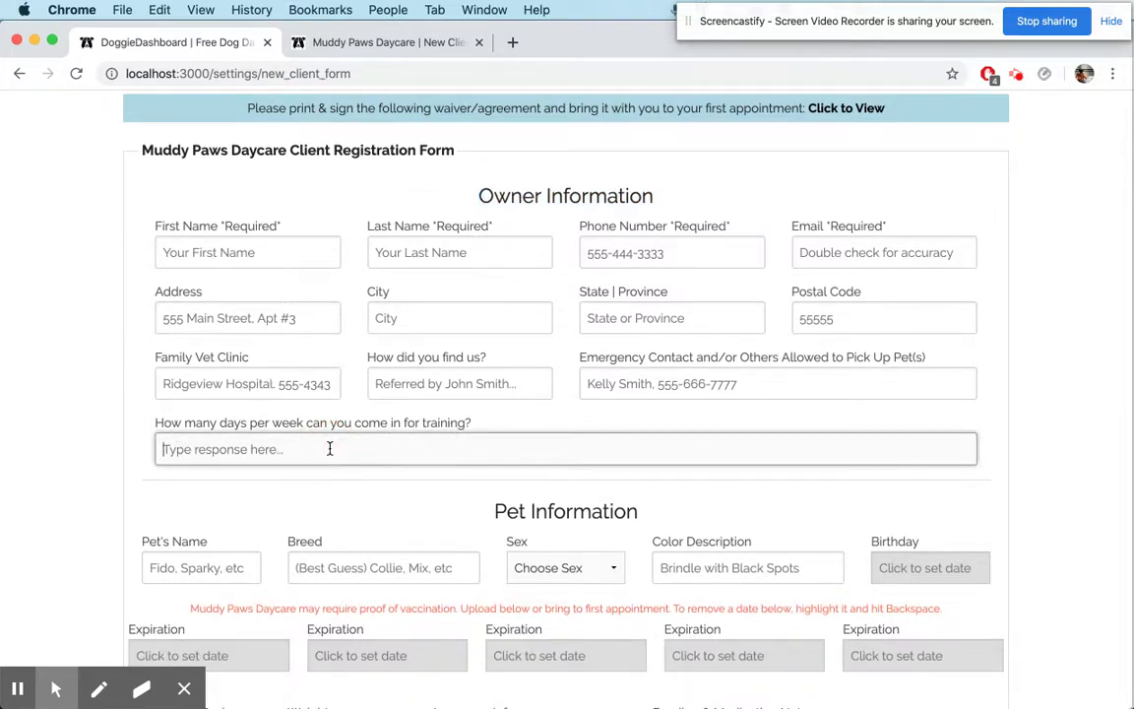
scroll(194, 448, down, 5)
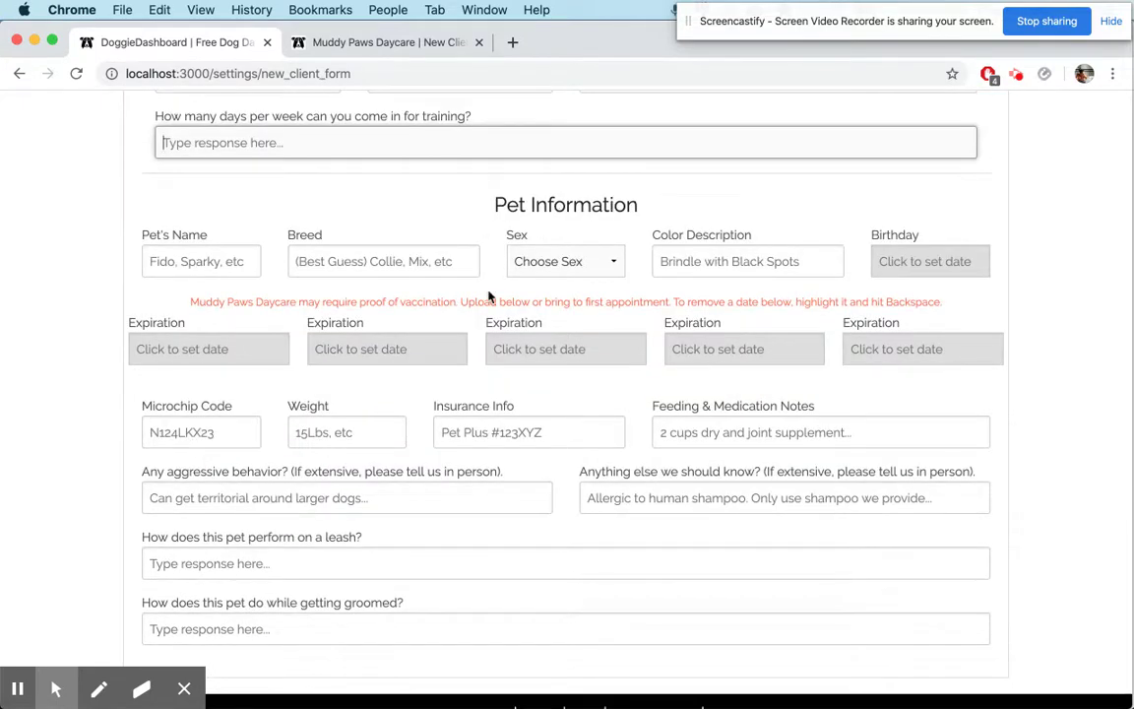
scroll(473, 315, down, 1)
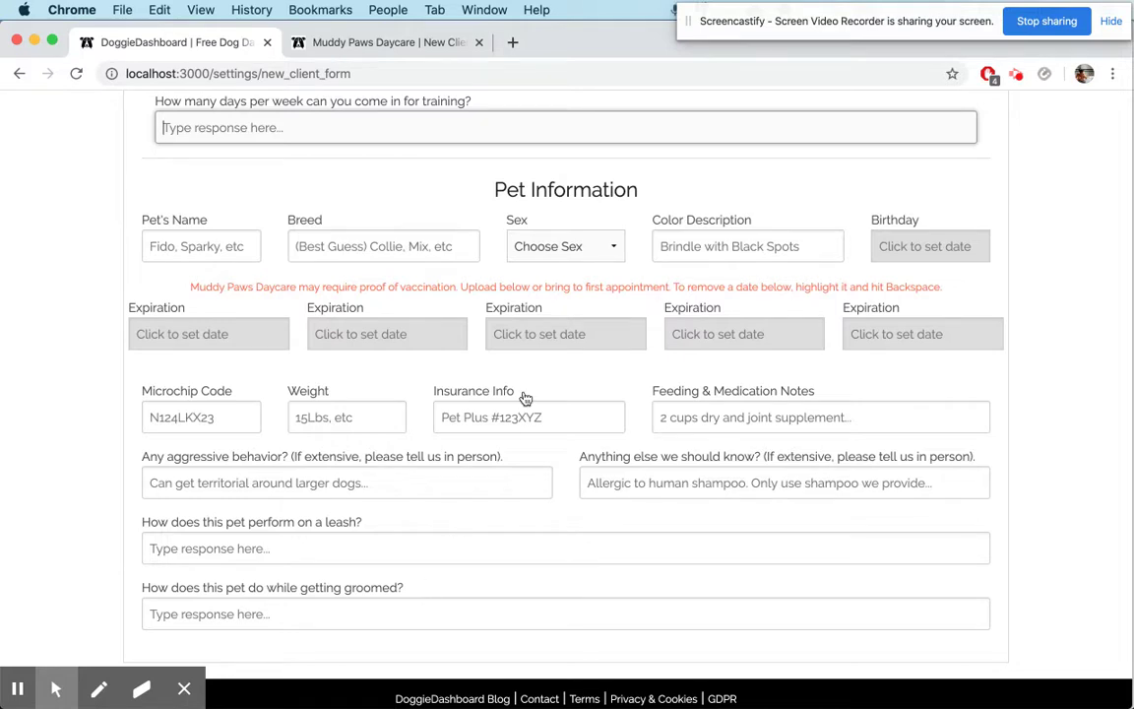
scroll(526, 398, up, 15)
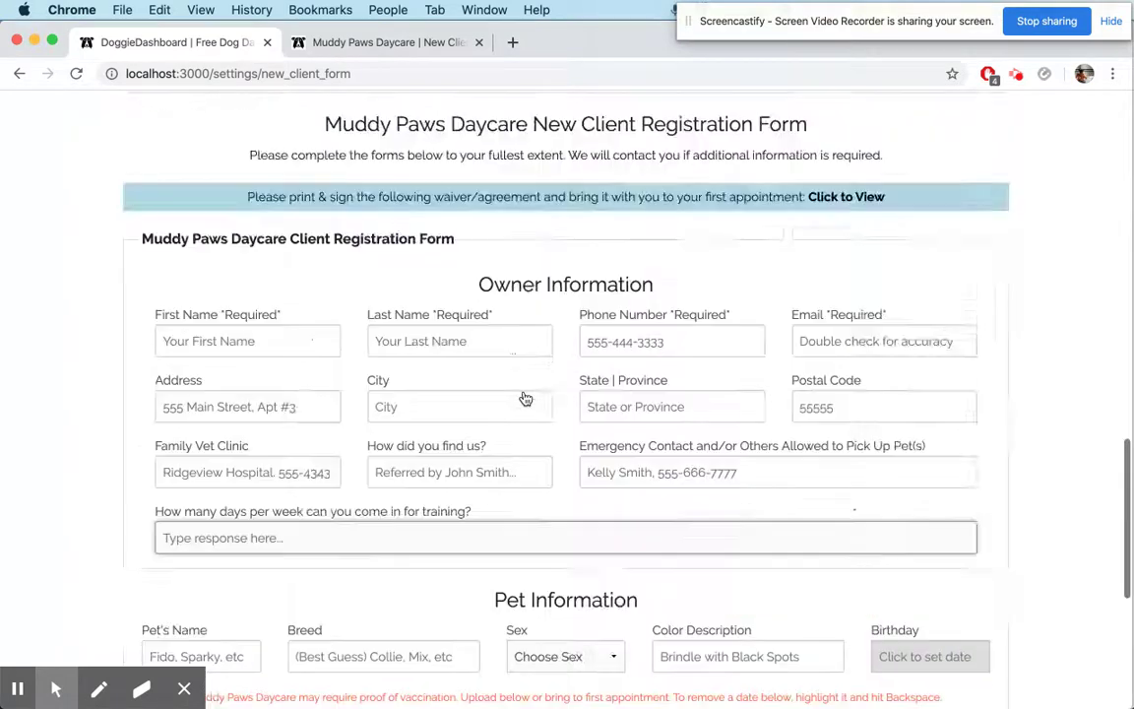
click(386, 38)
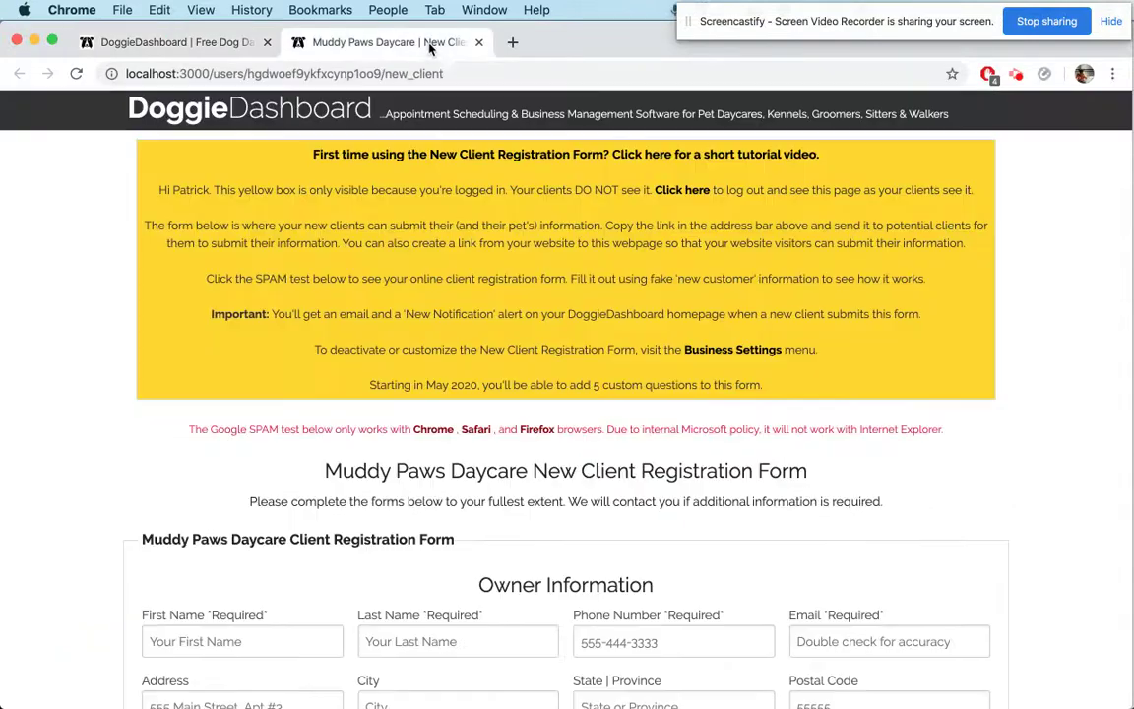
click(688, 190)
click(722, 188)
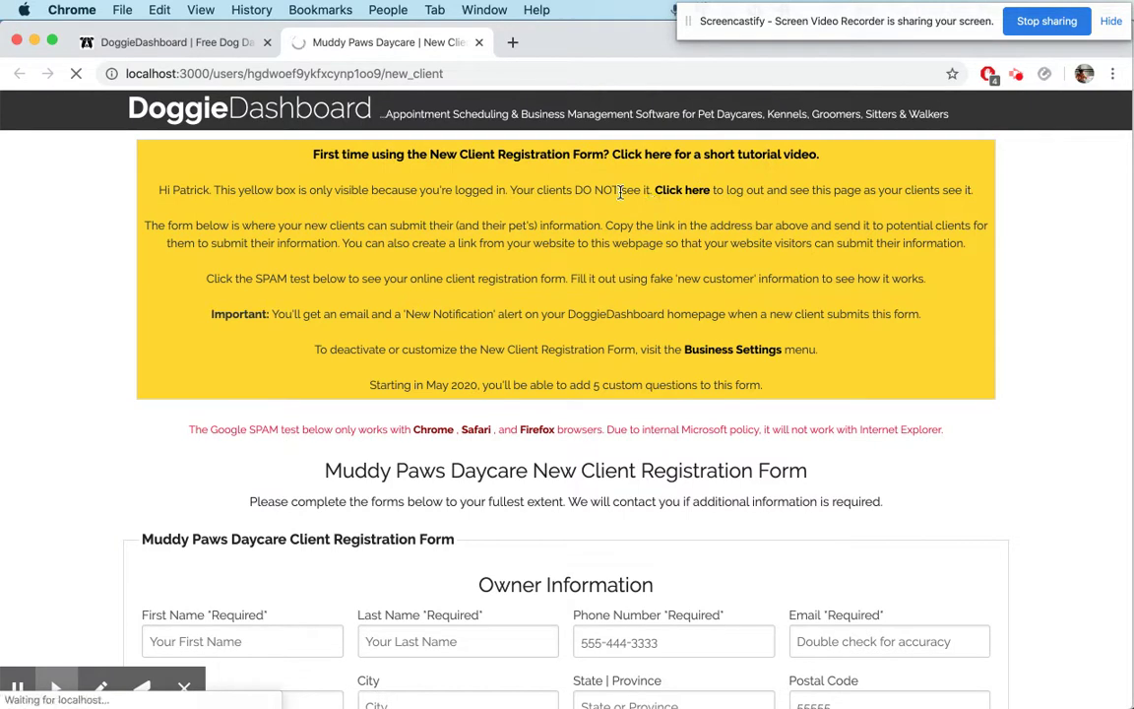
click(267, 43)
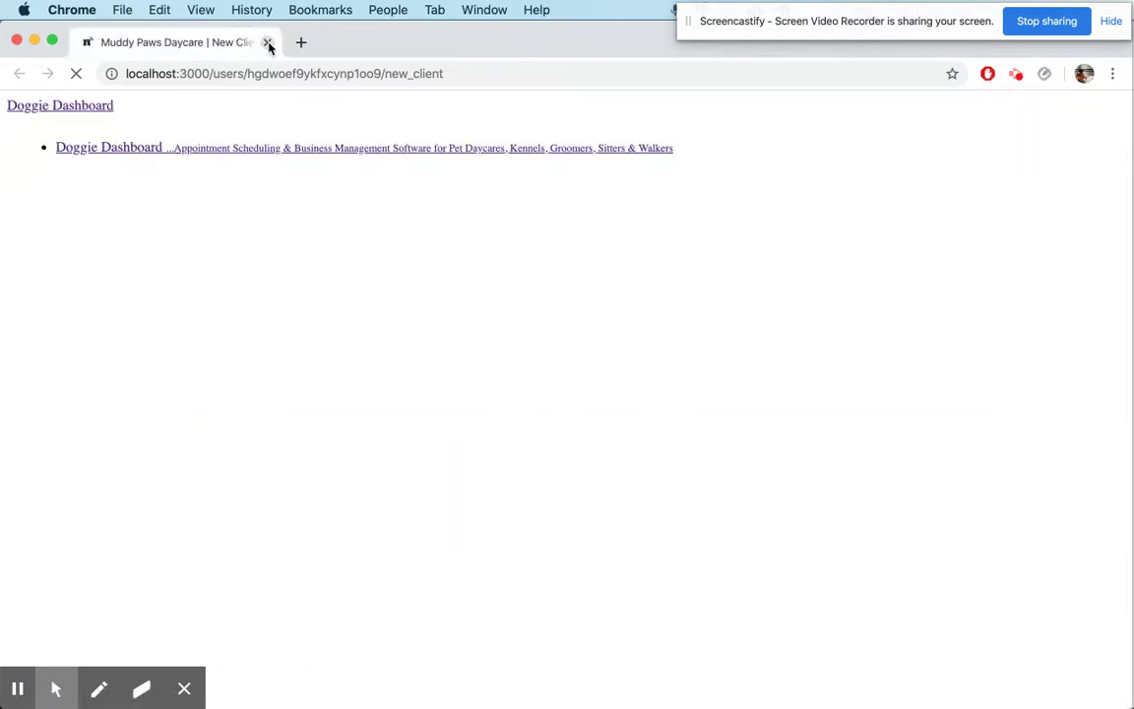
click(63, 224)
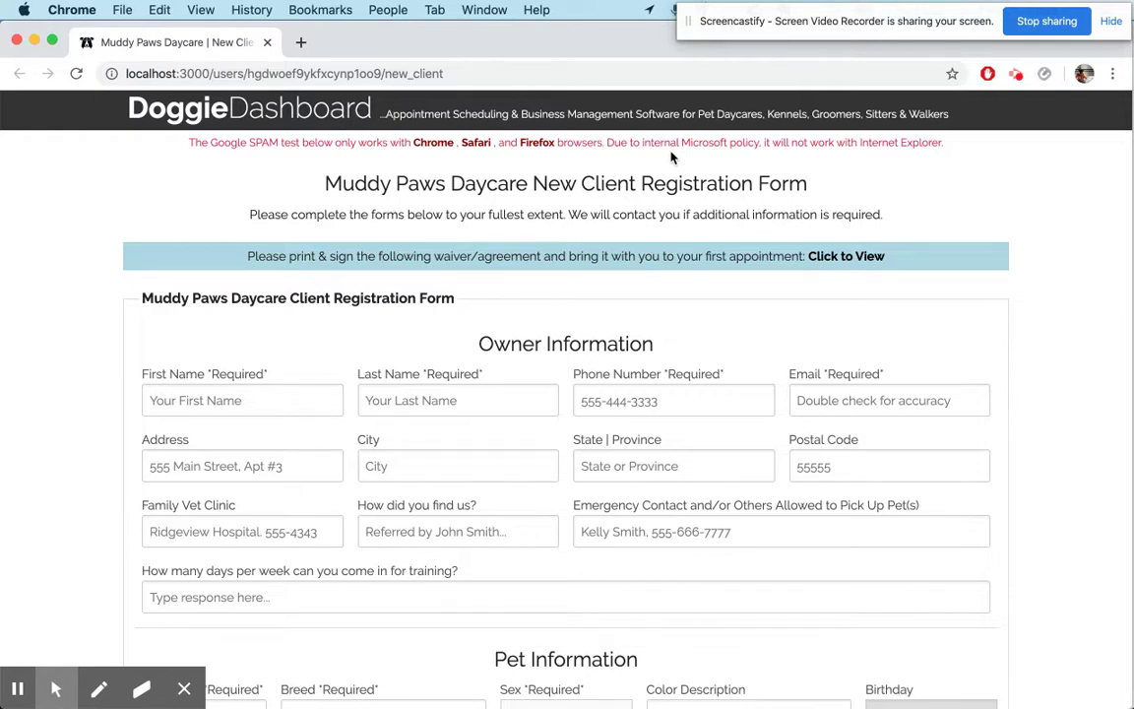
scroll(638, 377, down, 2)
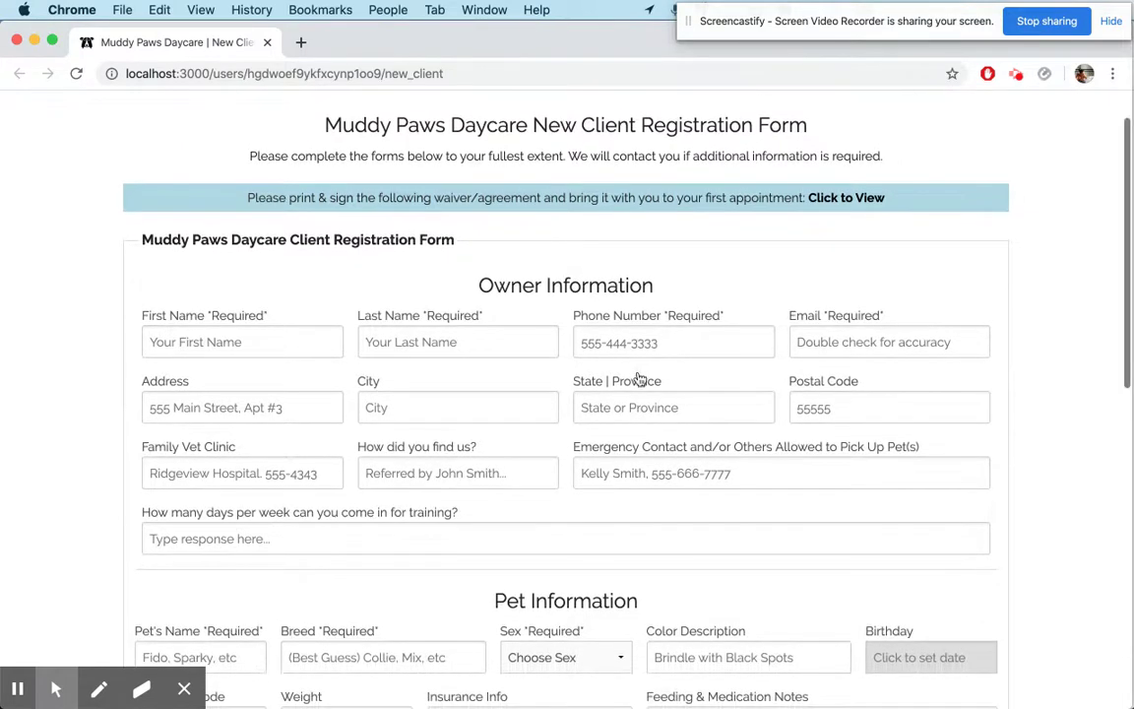
triple_click(274, 513)
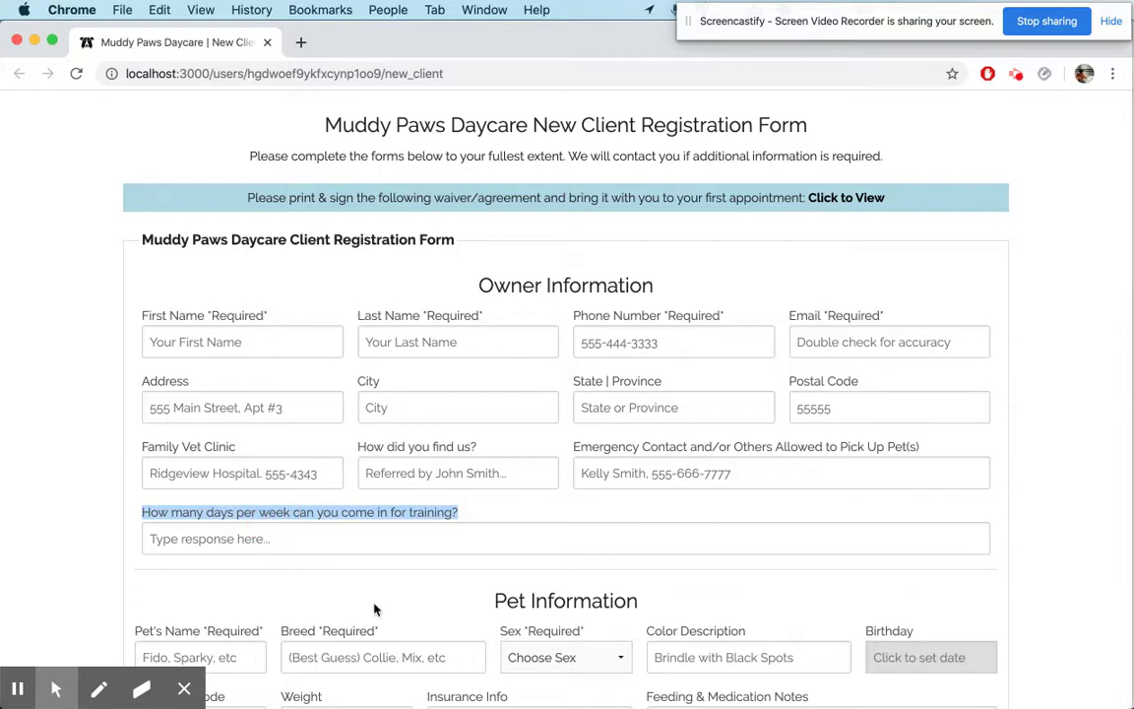
scroll(374, 608, down, 10)
double_click(296, 411)
triple_click(296, 411)
triple_click(289, 475)
click(44, 422)
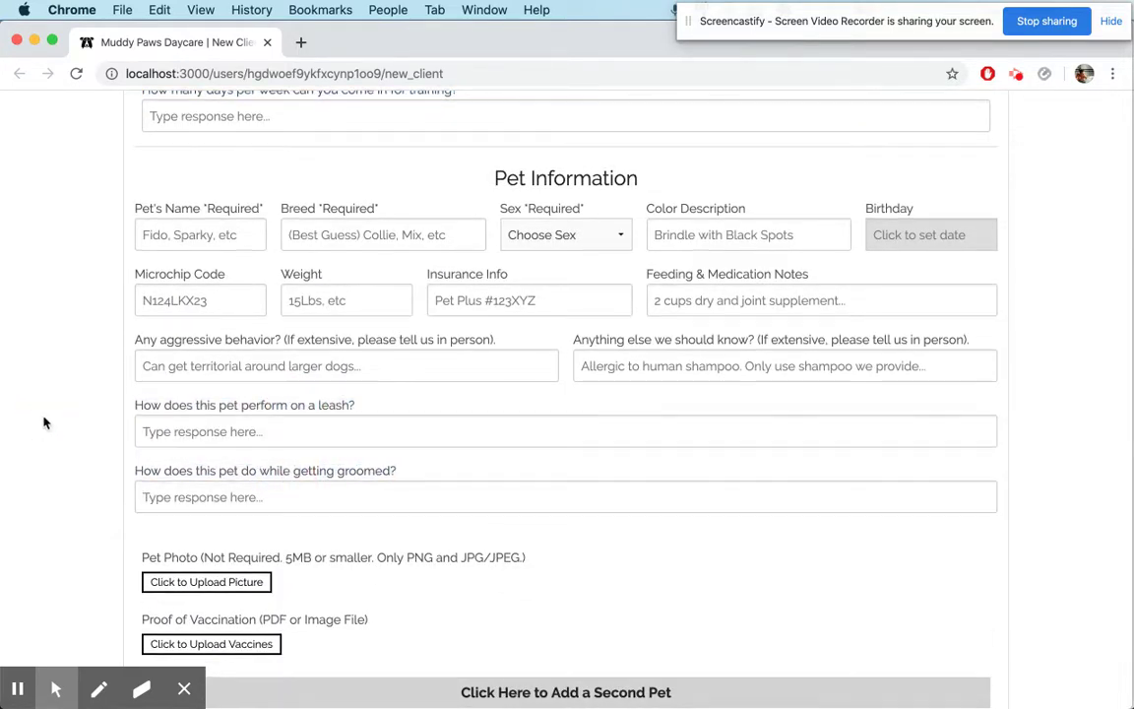
scroll(43, 422, up, 8)
Enter the owner's first and last name, phone number and e-mail address
click(190, 263)
key(Tab)
key(Tab)
text(655-343-34)
key(Tab)
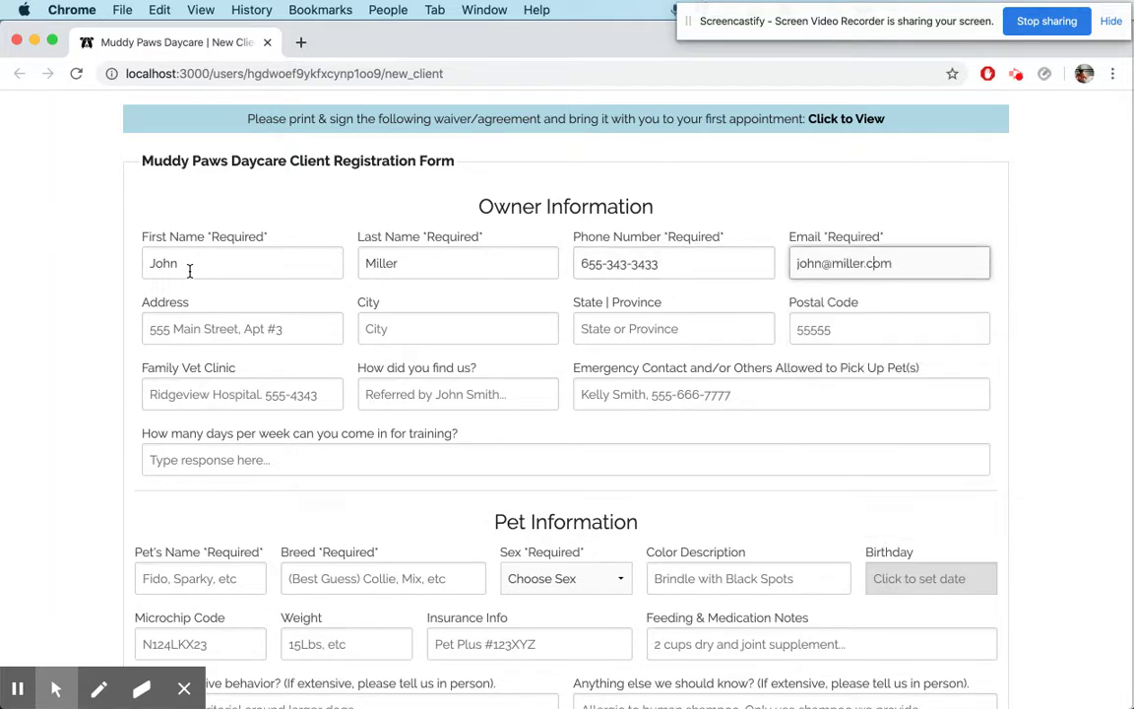
text(123)
Fill in the owner's street address, city, state and postal code
click(215, 330)
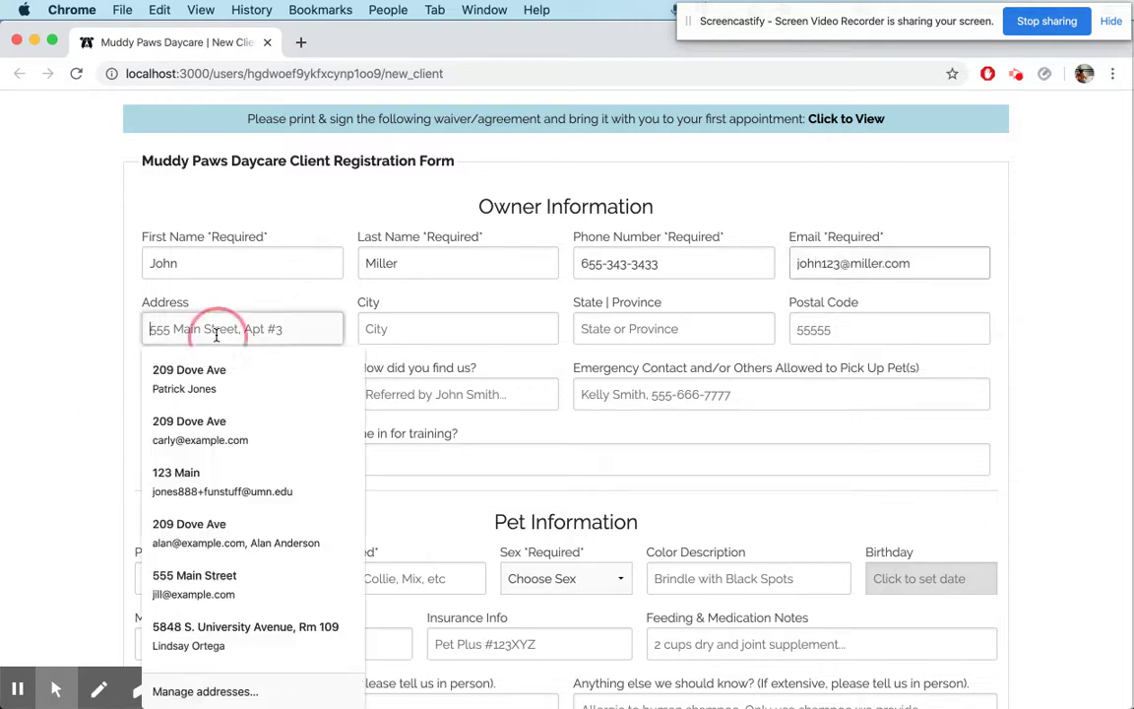
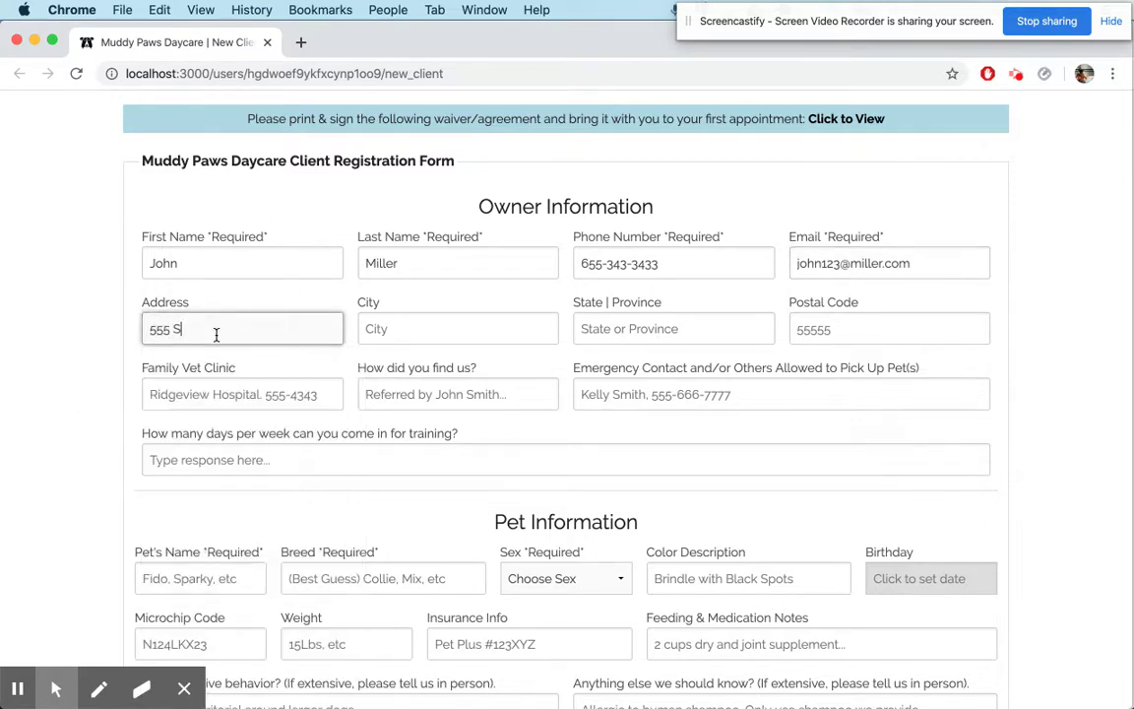
key(Tab)
text(Denver)
key(Tab)
text(CO)
key(Tab)
text(53434)
Enter the family vet clinic, 'Google' as referral source, and the emergency contact details
click(233, 386)
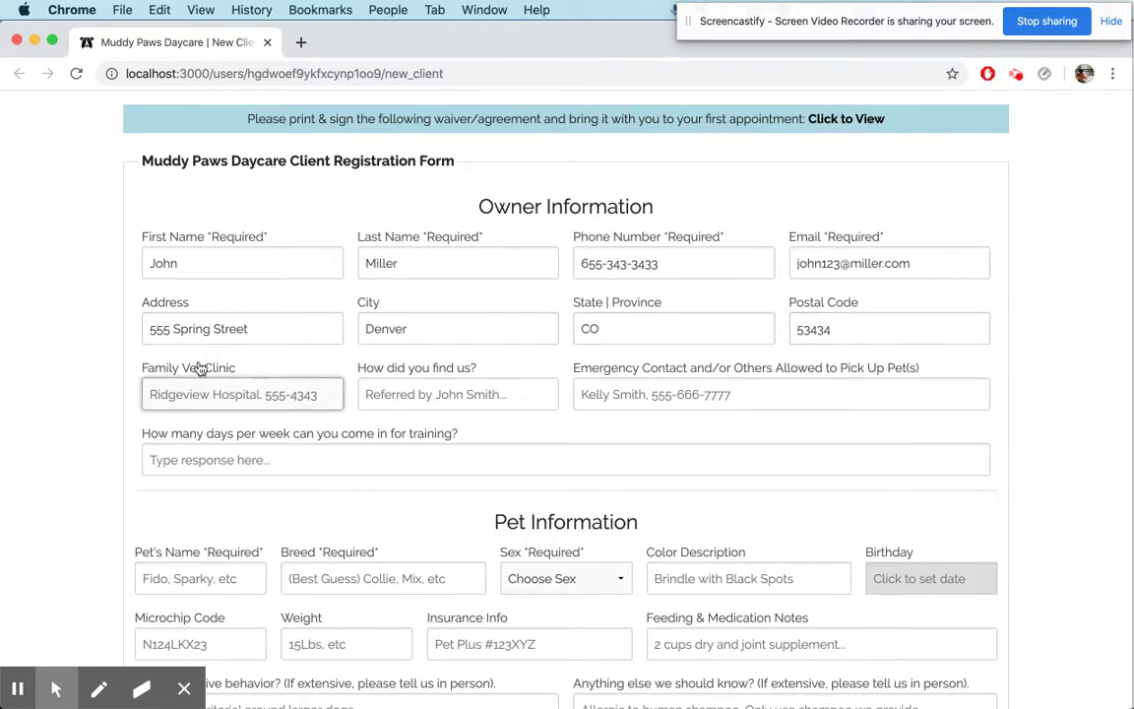
text(Paws Pet Cli)
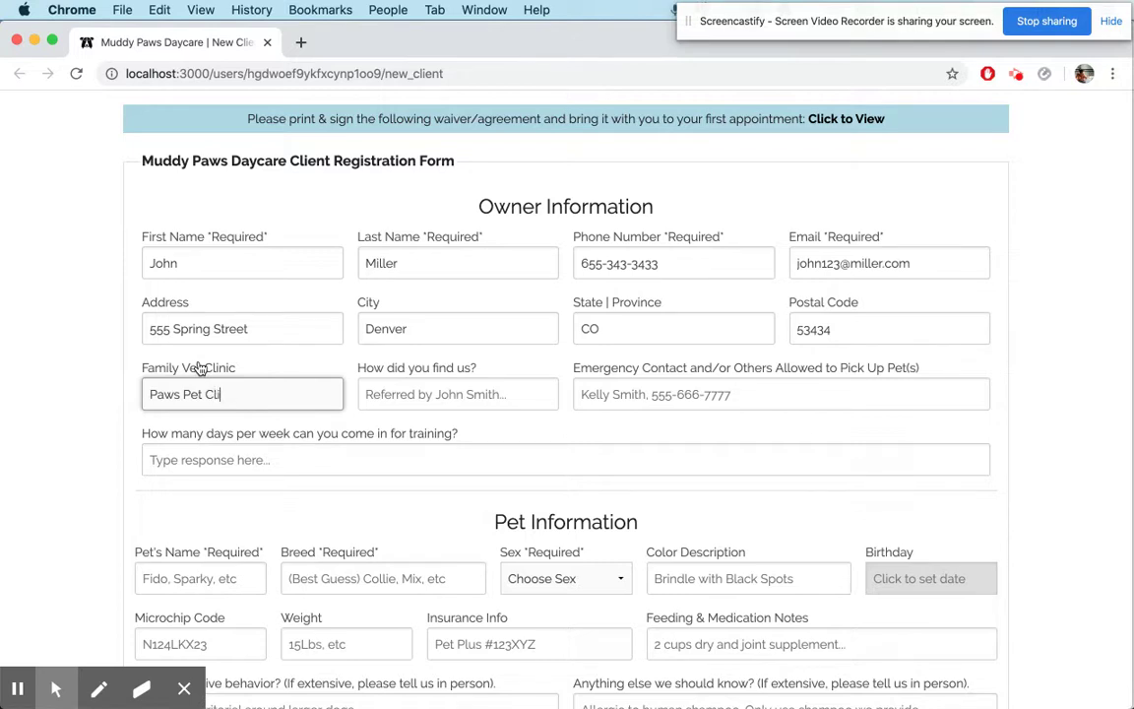
text(nic 555-444-6969)
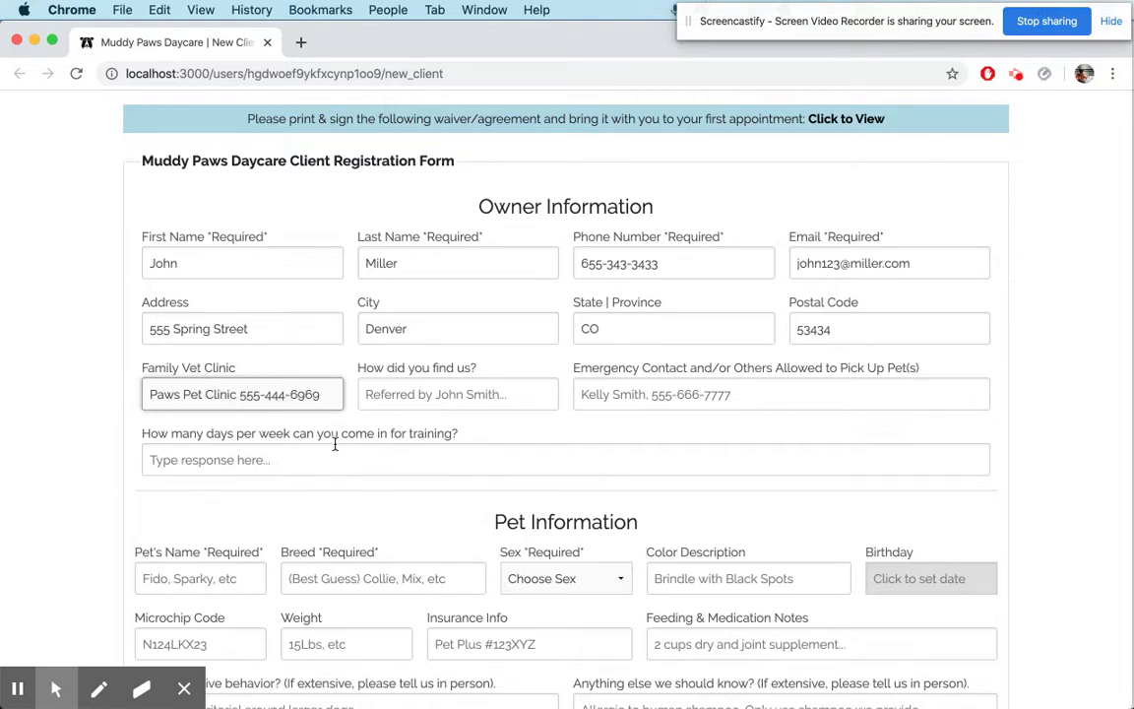
click(405, 394)
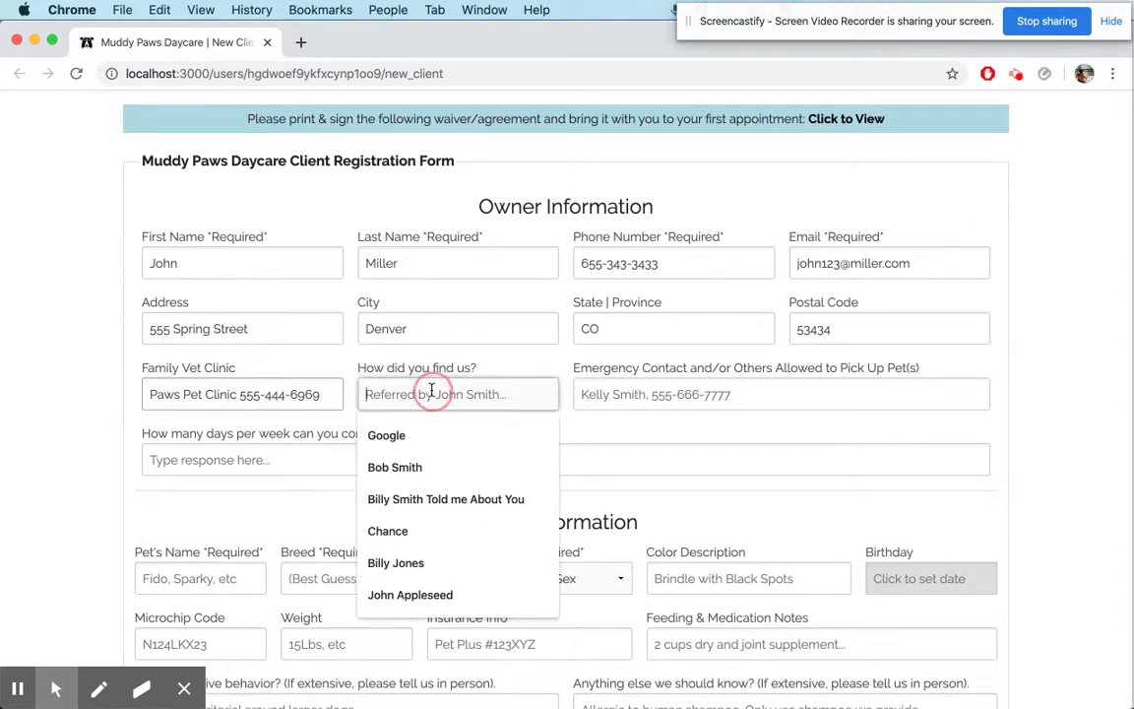
text(Google)
key(Tab)
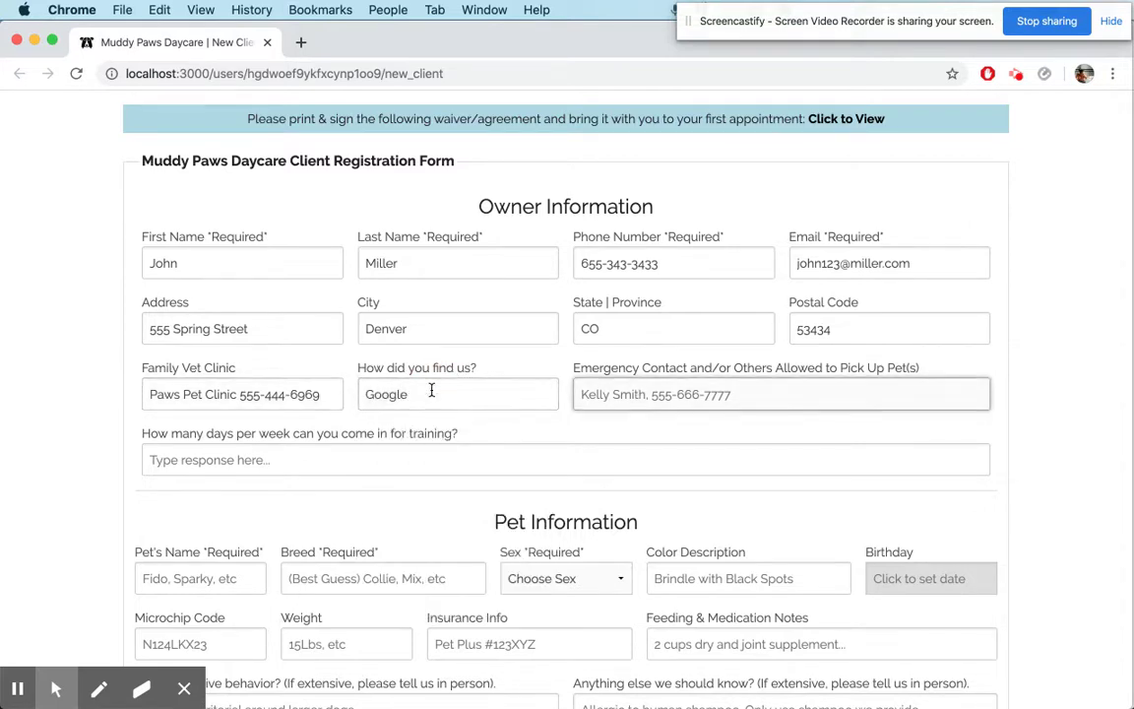
text(My brother )
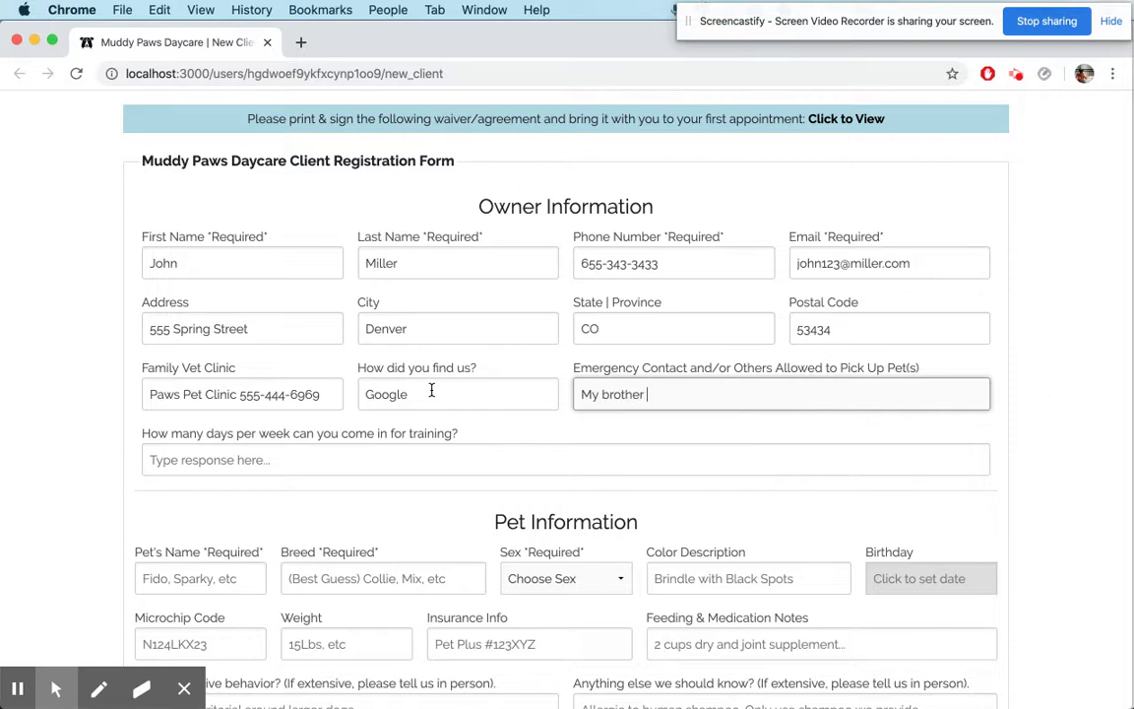
text(bill, 555-394-34235)
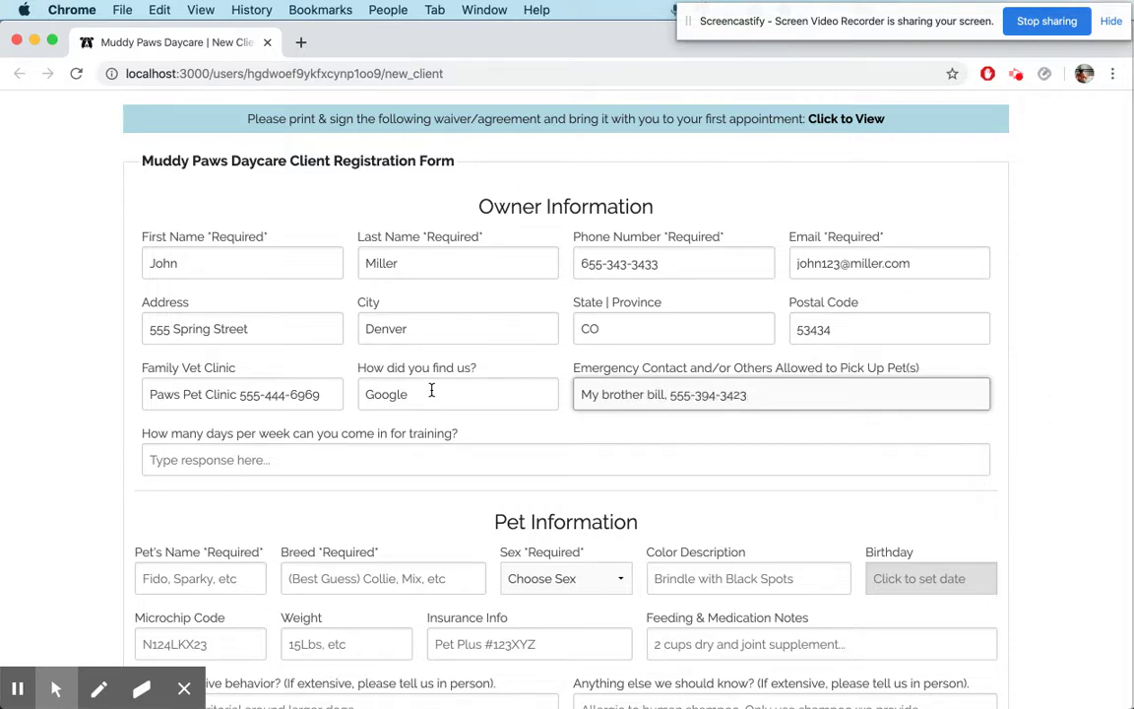
Answer the training question 'I can bring in my dog a maximum of three days per week.'
scroll(256, 393, down, 2)
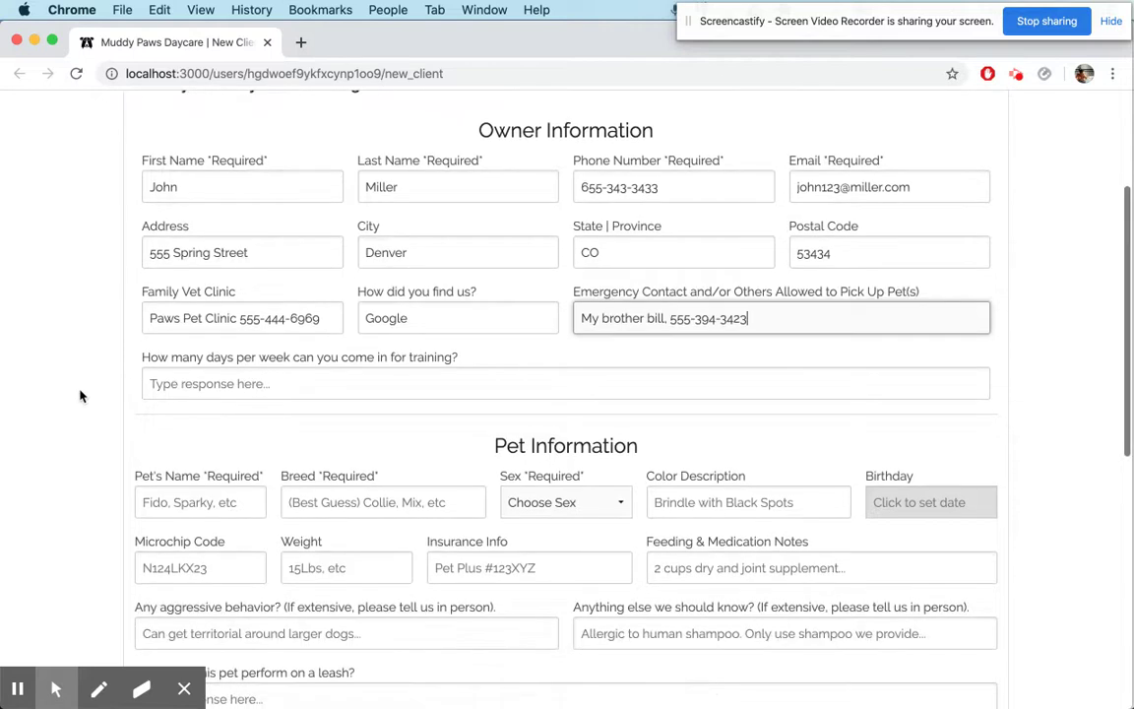
click(264, 382)
text(I can bring in my dogs a)
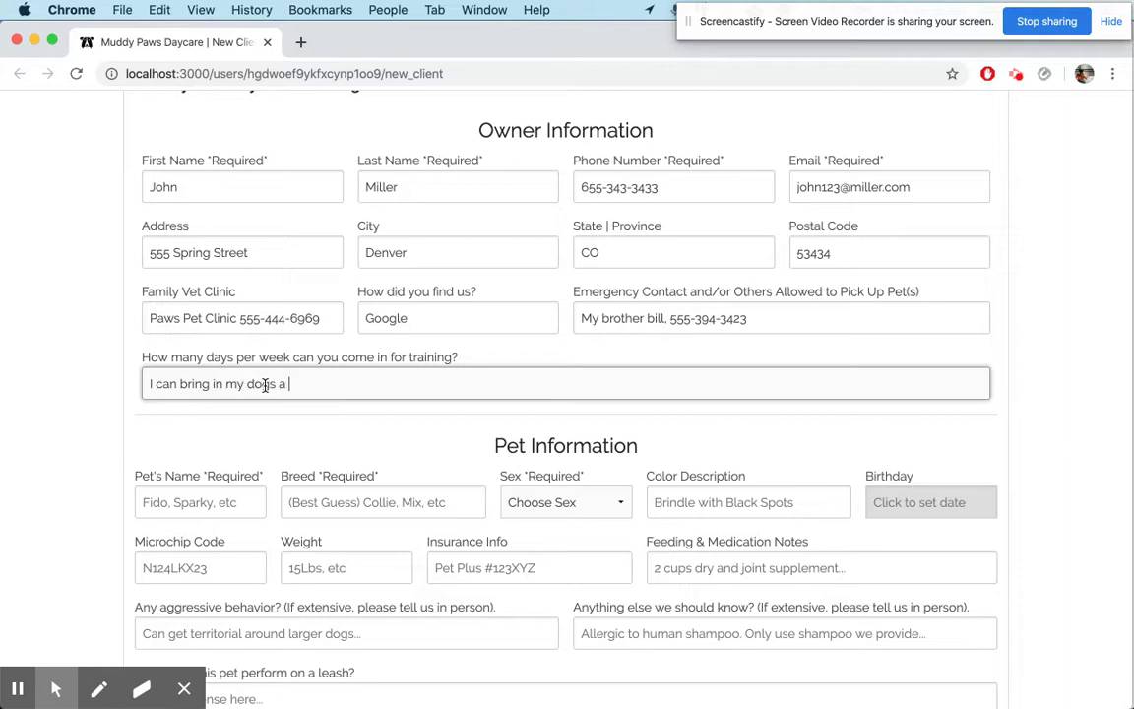
text( maximum of three pay)
key(BackSpace)
text(days )
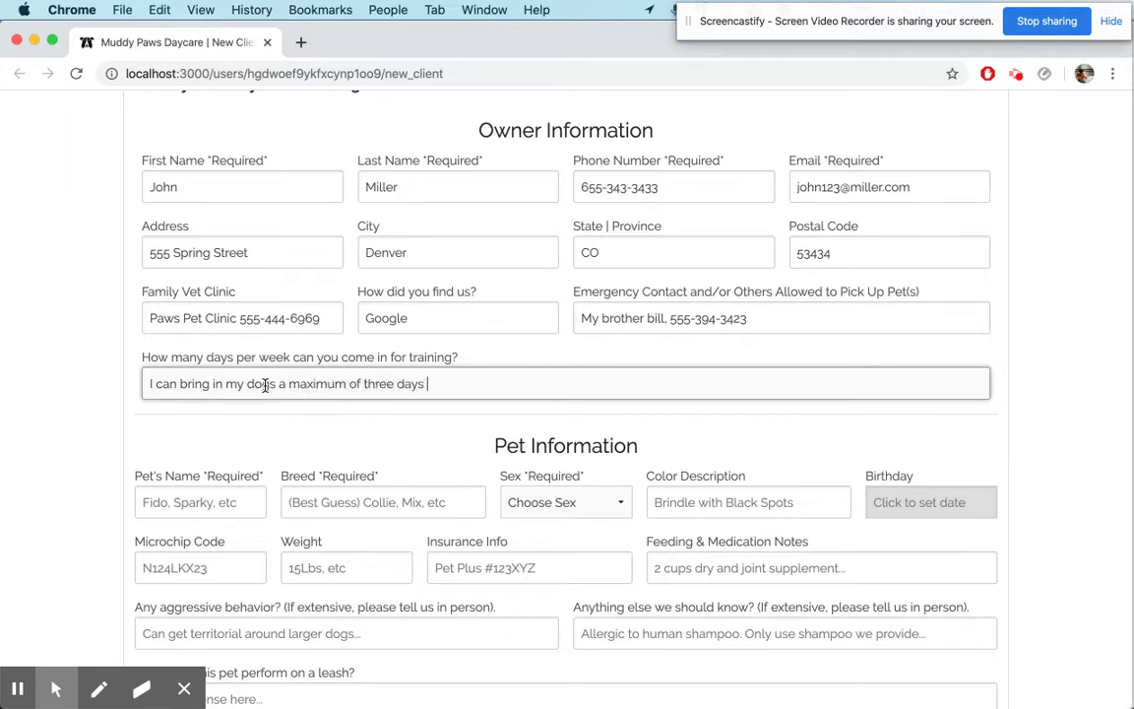
text(per week)
click(279, 385)
key(BackSpace)
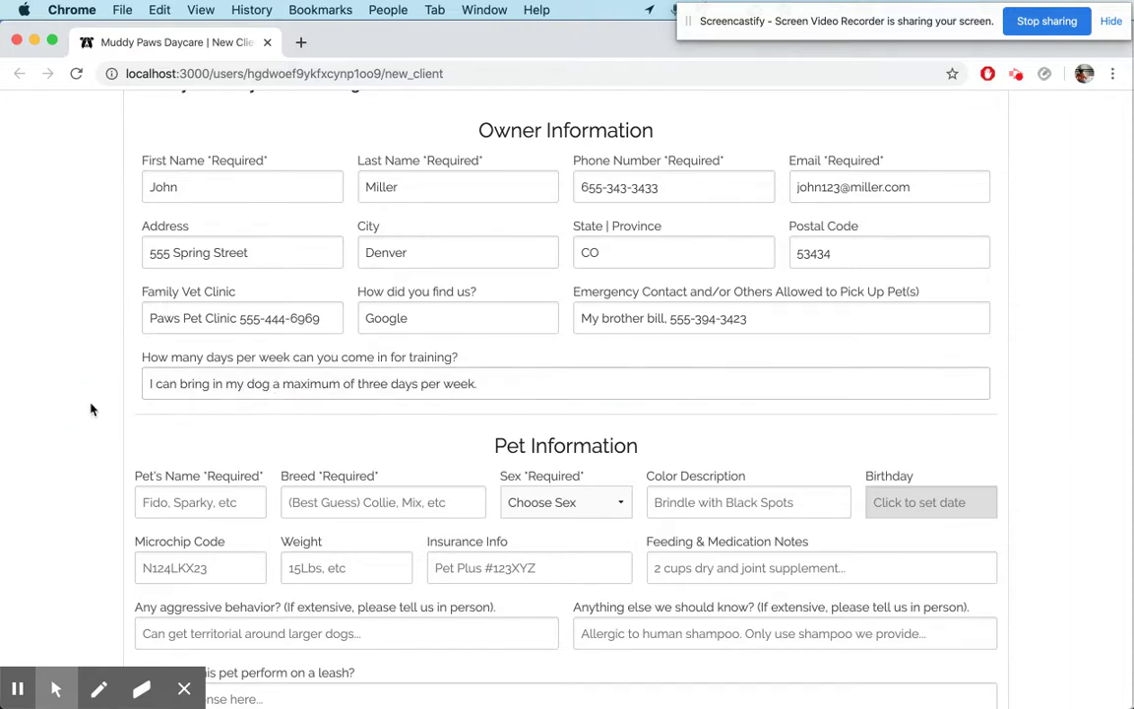
scroll(90, 405, down, 3)
click(177, 370)
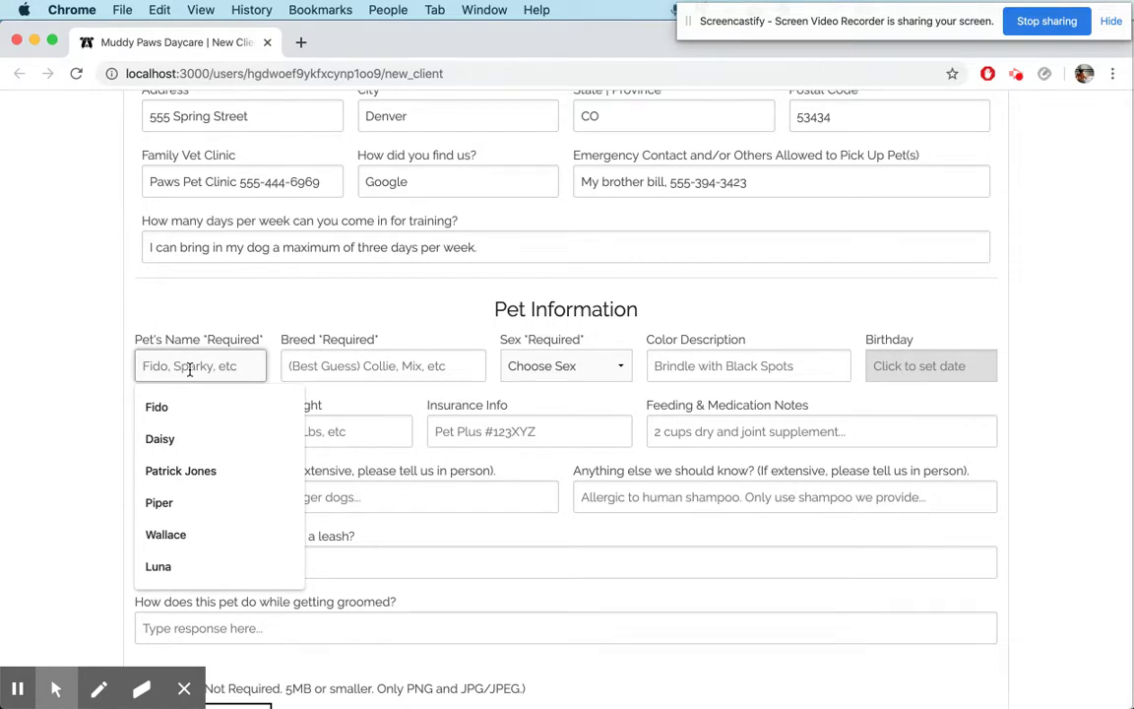
Enter the pet as Lacey, breed Collie, sex Spayed Female
text(Lac)
key(Tab)
text(Collie)
key(Tab)
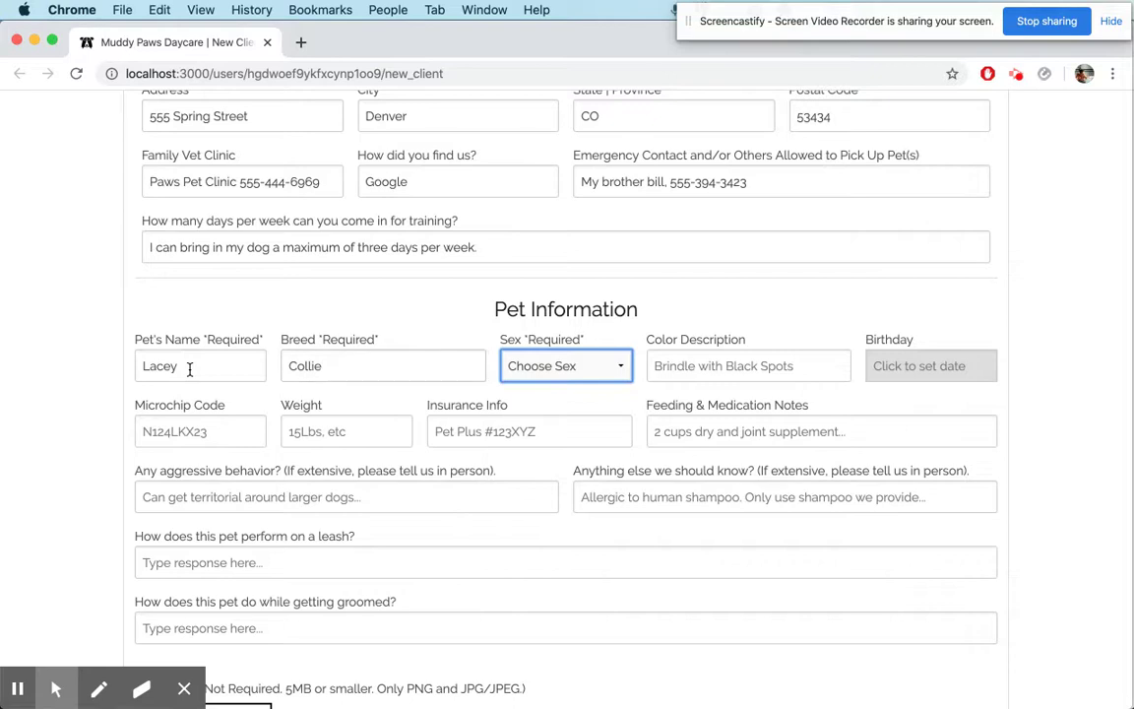
key(space)
key(Down)
key(Down)
key(Down)
key(Down)
key(Return)
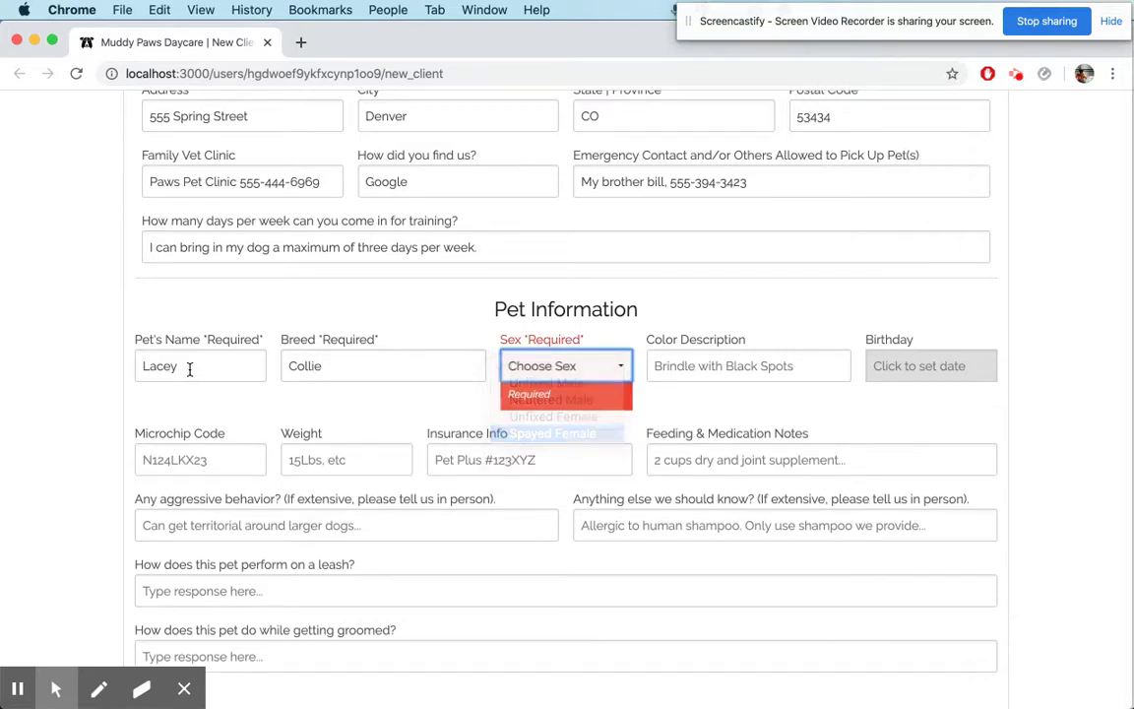
Set the colour to Brindle and leave the birthday unset
key(Tab)
text(Brindle)
key(Tab)
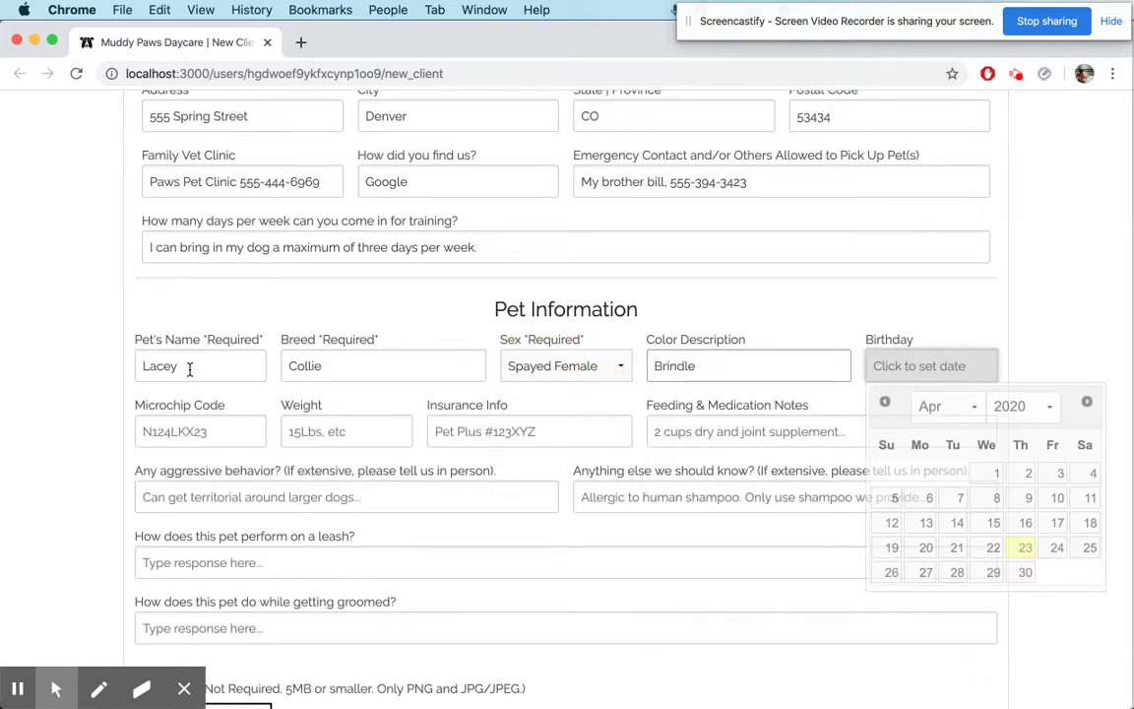
scroll(721, 298, down, 2)
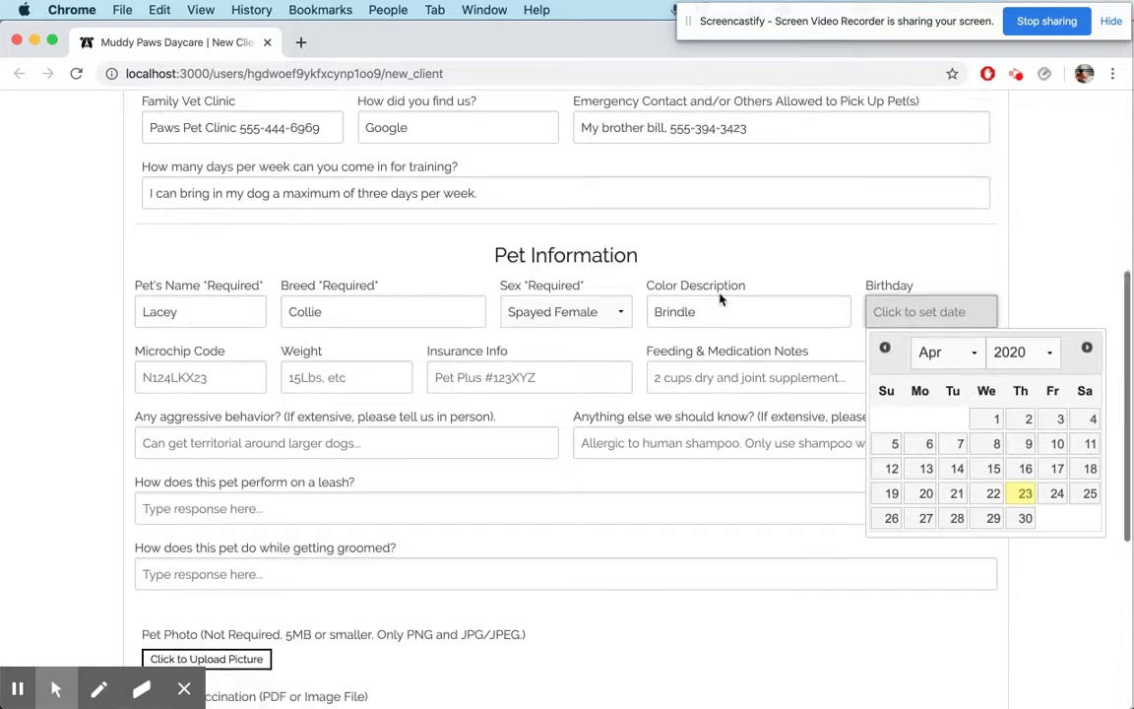
key(Tab)
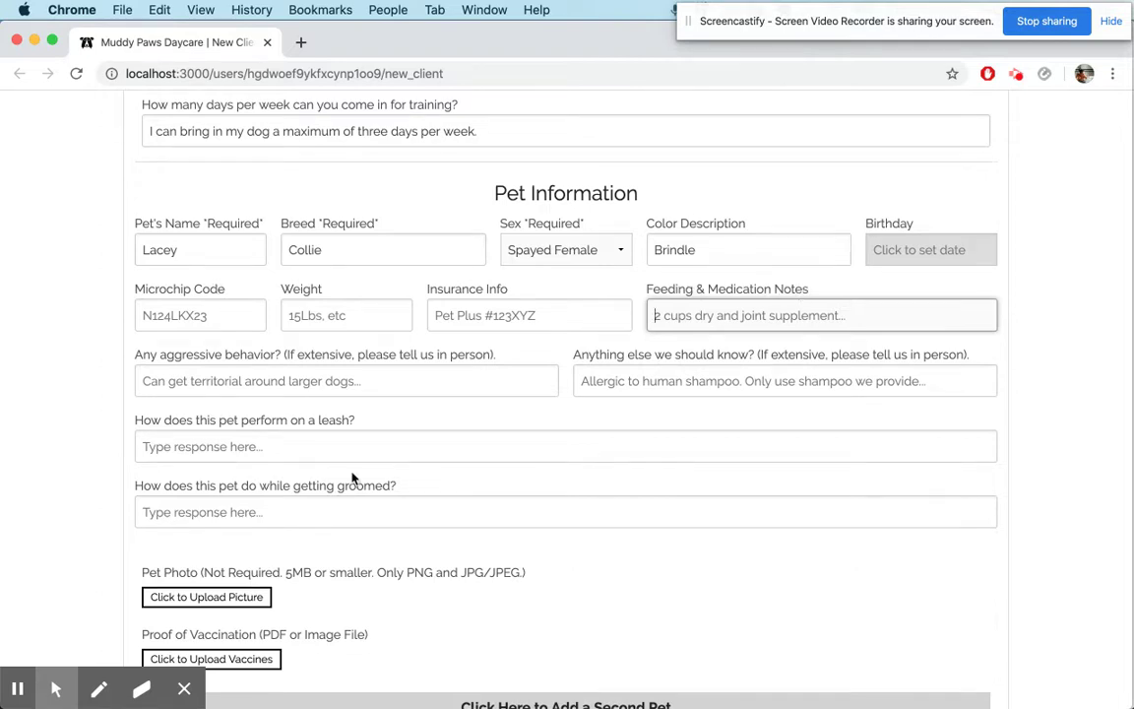
scroll(353, 479, down, 1)
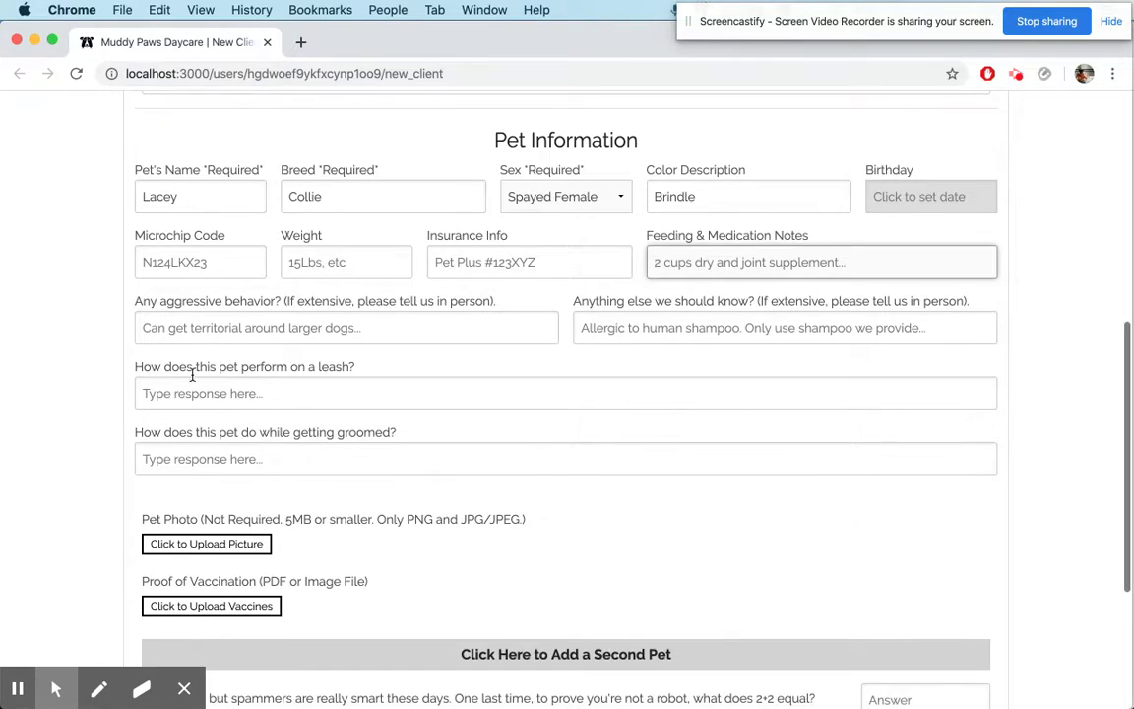
Answer the leash question with 'She is very strong on leash and likes to pull.' and fill in the grooming answer
click(285, 392)
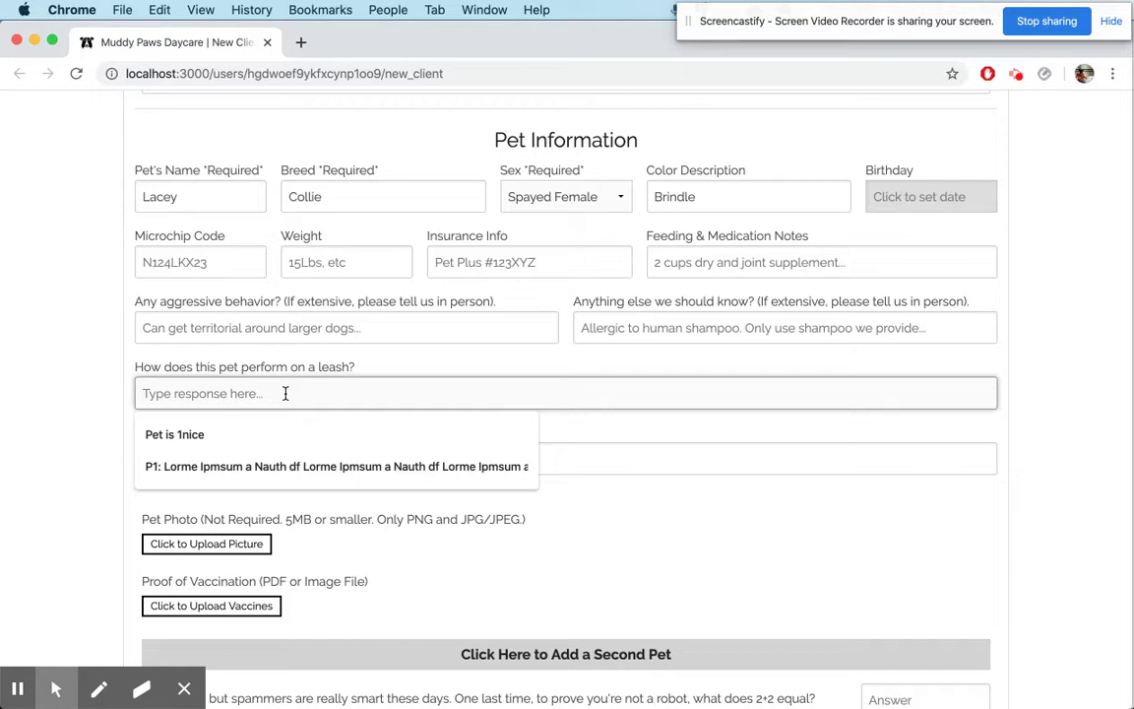
text(She is very stron)
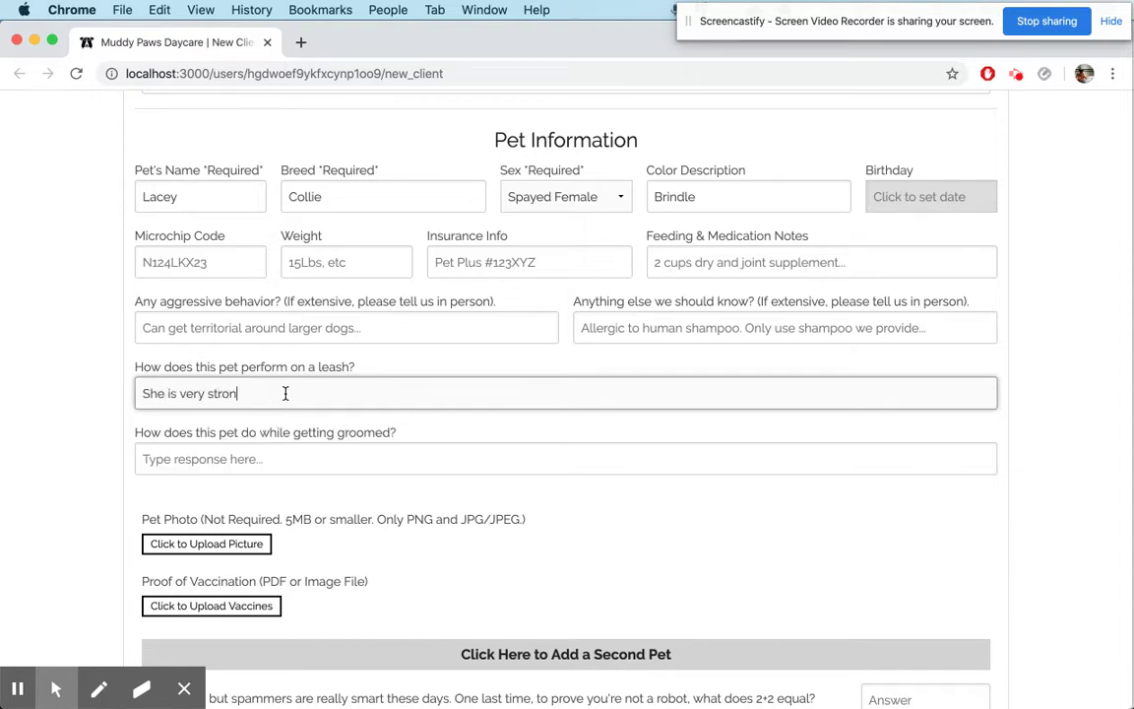
text(g on leash and likes to pull.)
key(Tab)
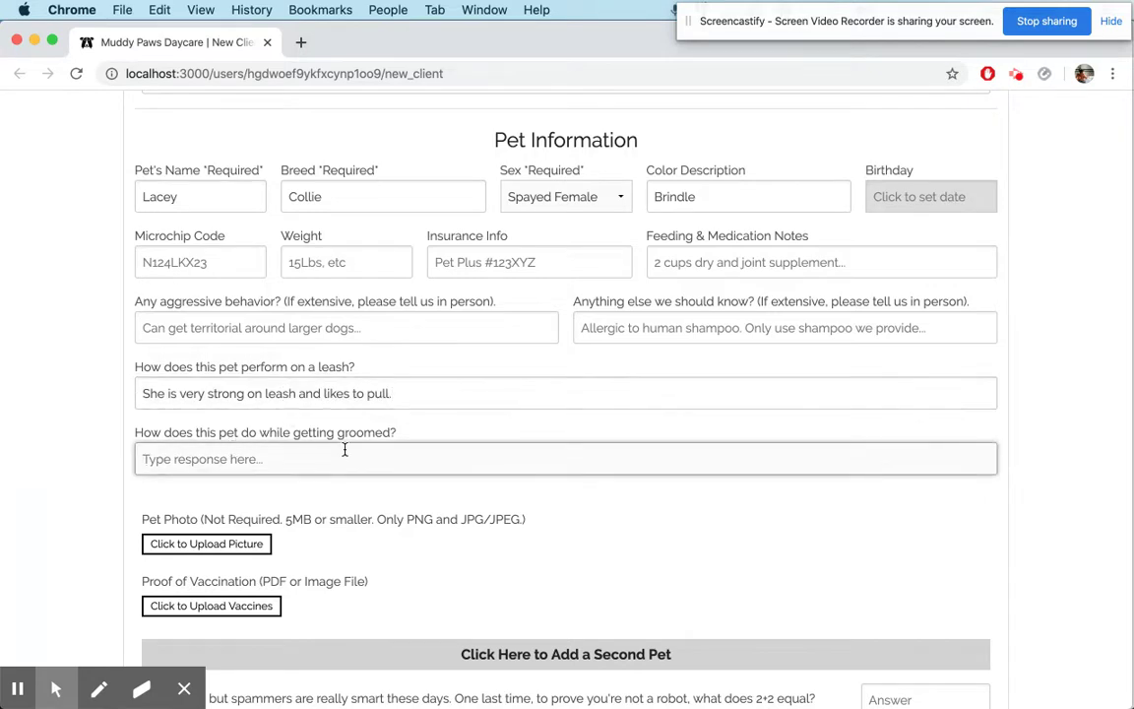
scroll(306, 403, down, 1)
click(297, 412)
text(She doesn't like getting groomed but she will stand it if s)
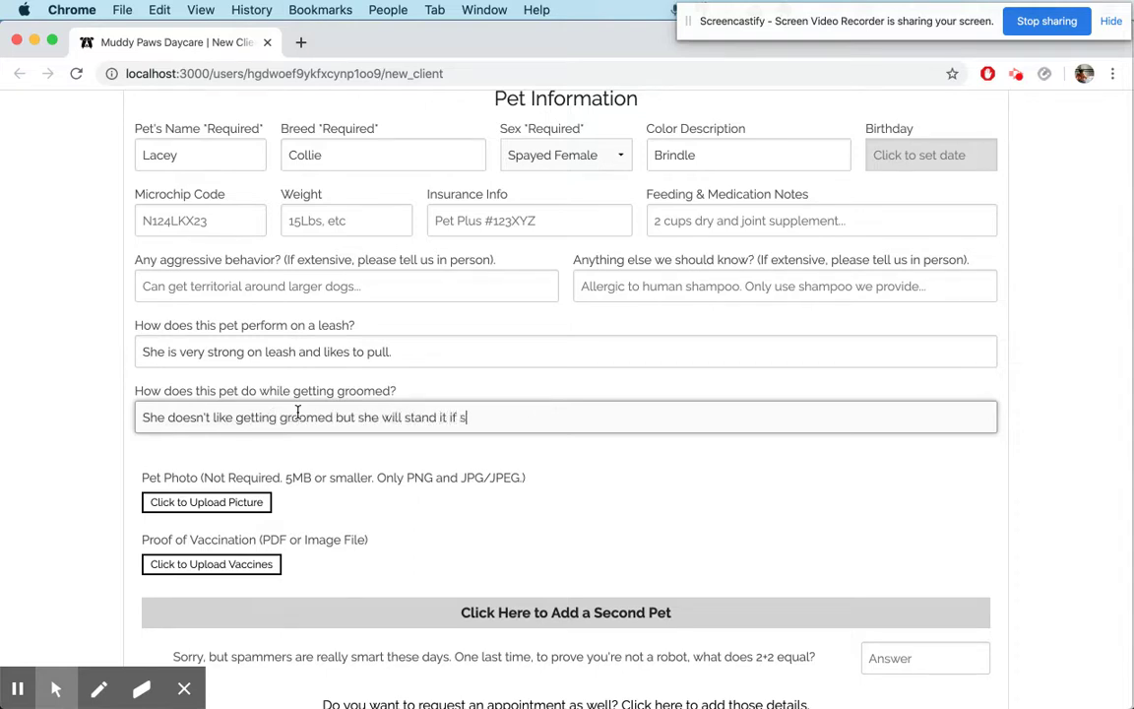
key(BackSpace)
text(you give her a treat.)
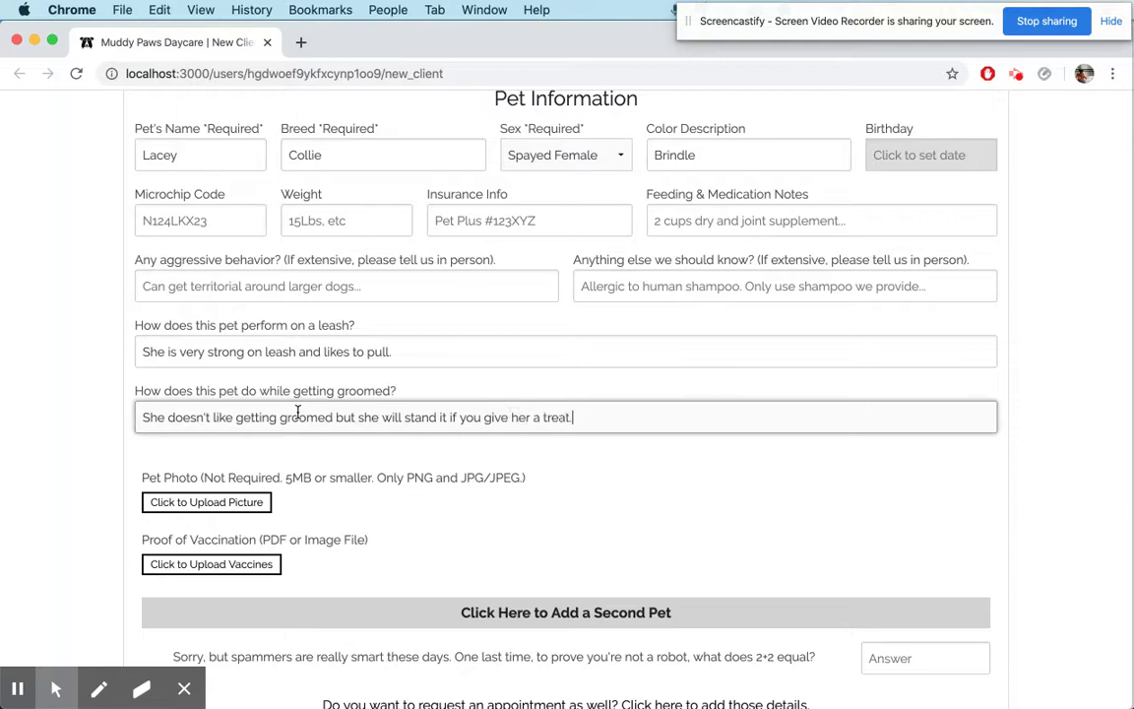
Answer 4 to the 2+2 anti-spam question and submit the registration form
scroll(577, 490, down, 2)
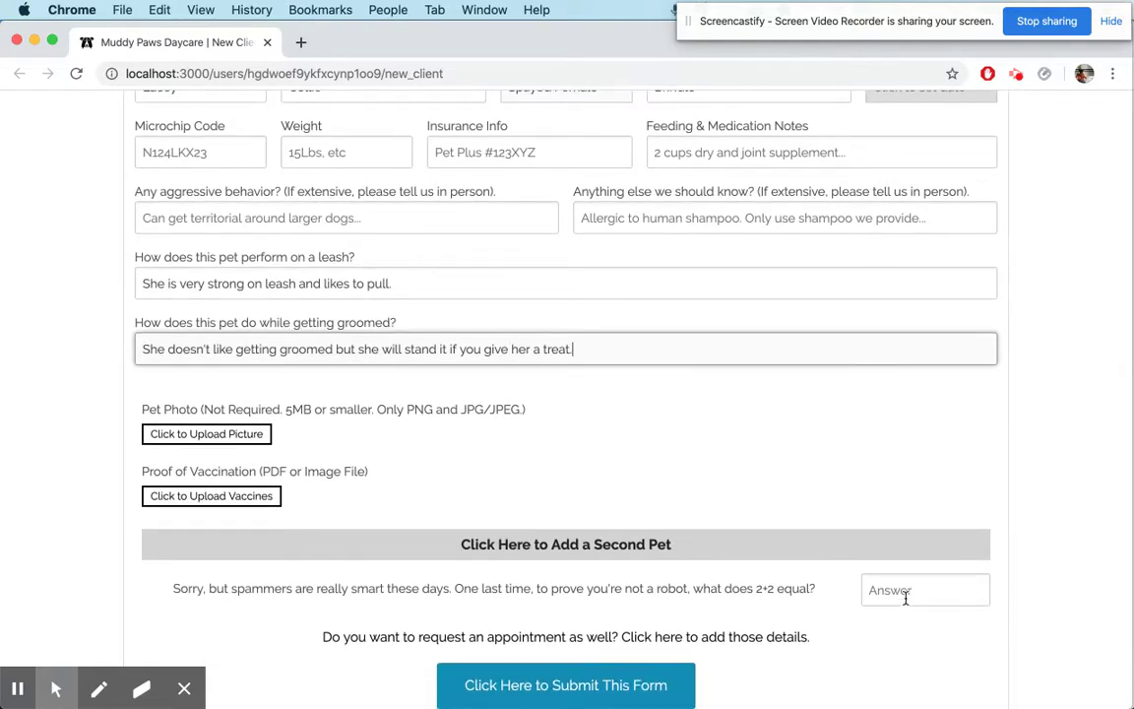
click(898, 588)
text(4)
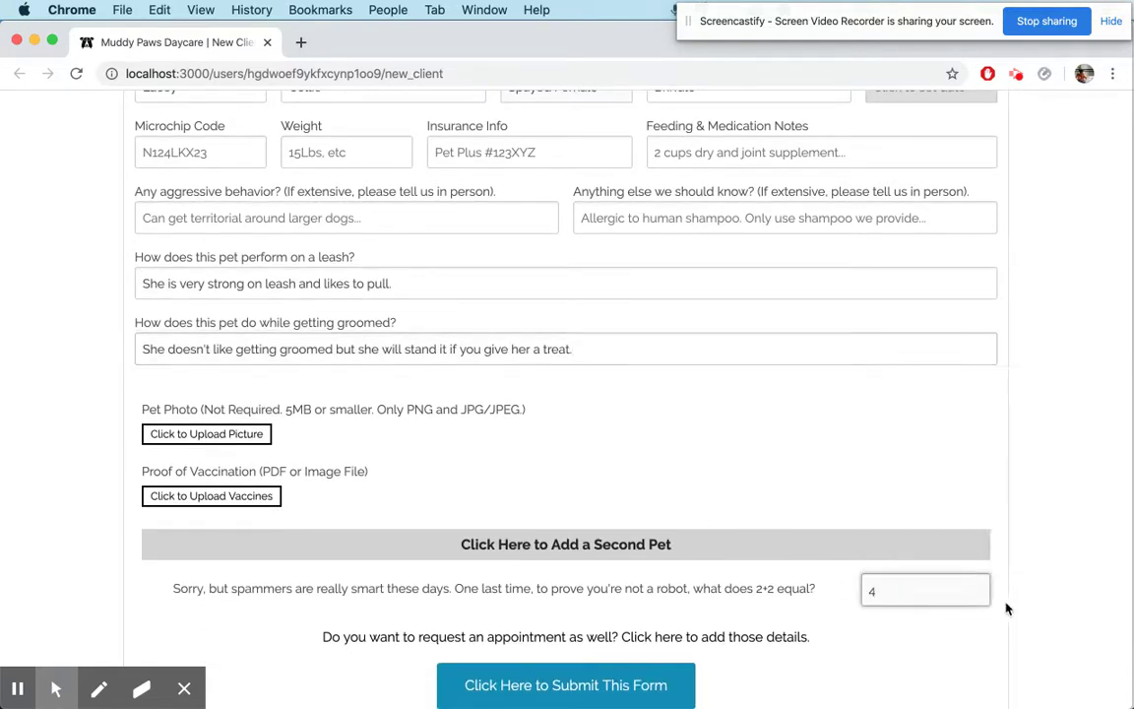
scroll(1031, 595, down, 2)
click(1034, 490)
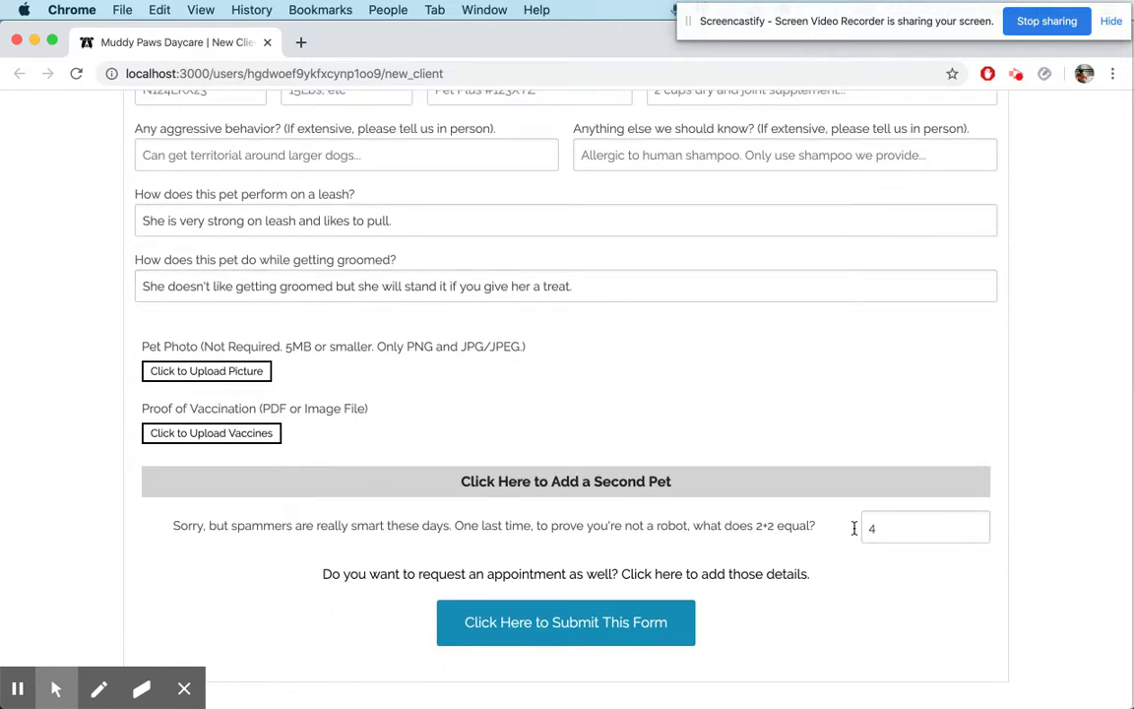
scroll(825, 523, up, 10)
scroll(825, 522, up, 8)
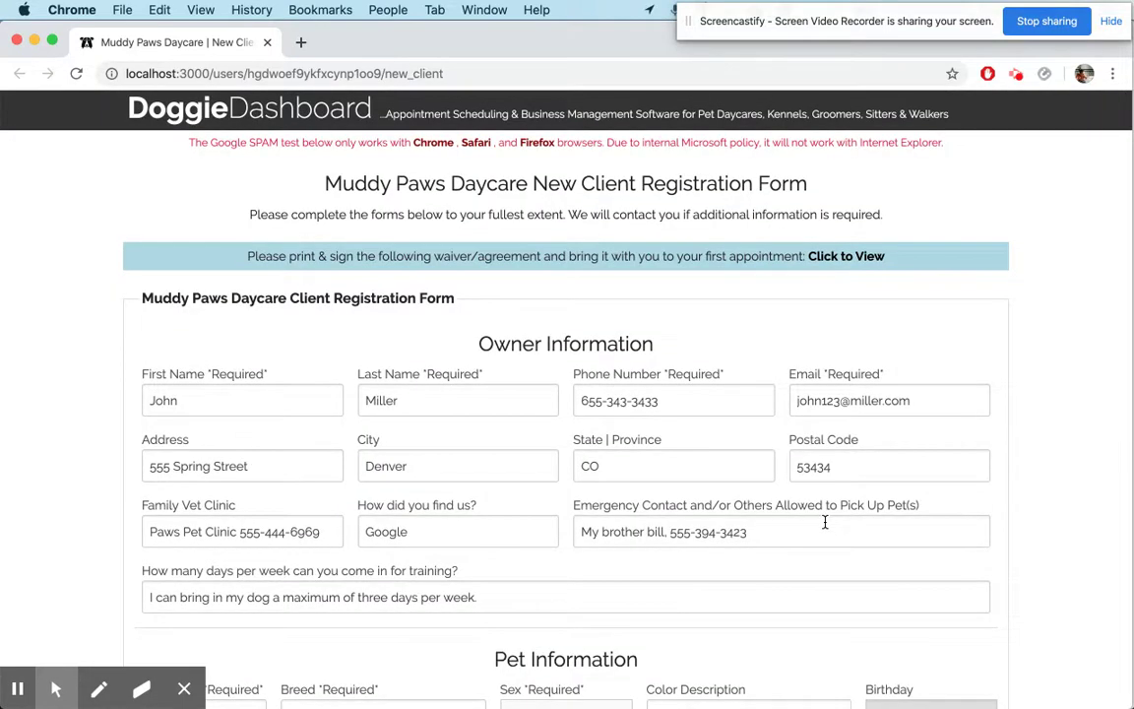
scroll(945, 439, down, 20)
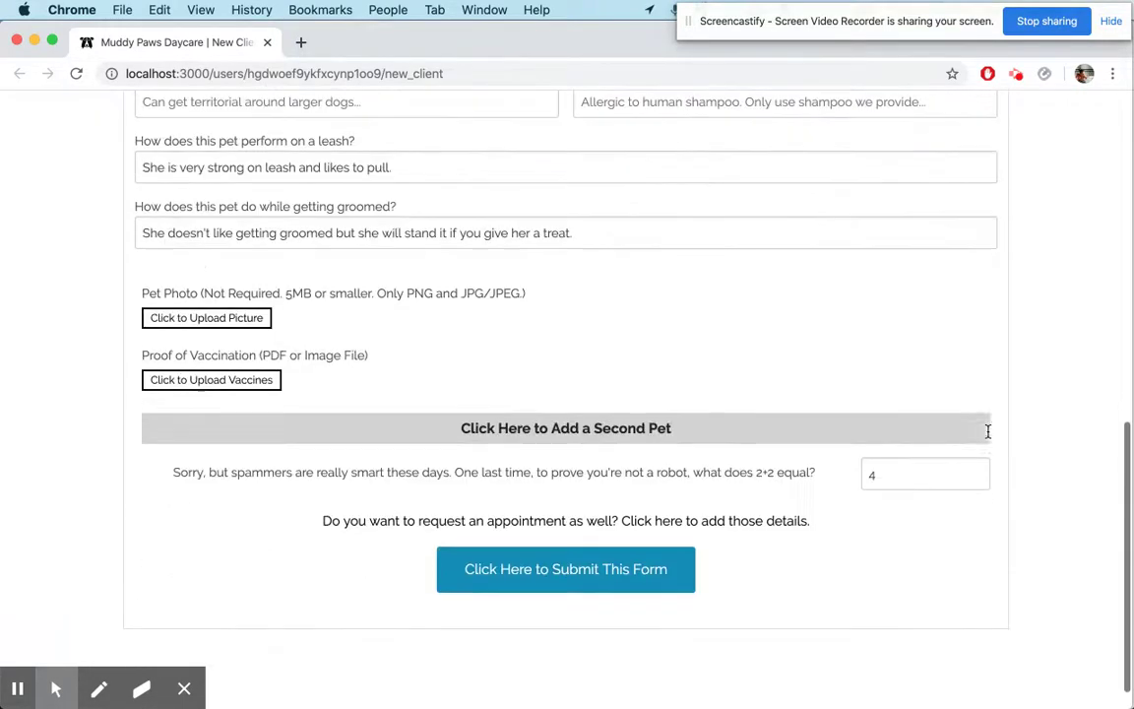
click(622, 571)
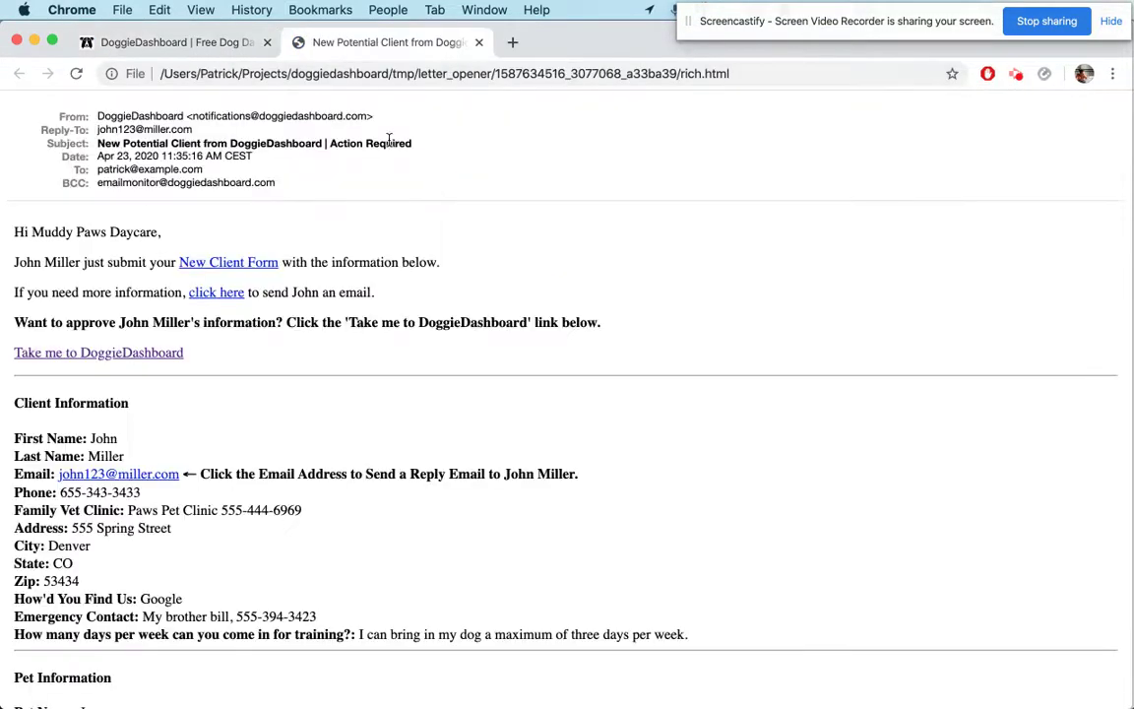
Switch from the confirmation page to the new-client notification email and scroll through it
click(171, 42)
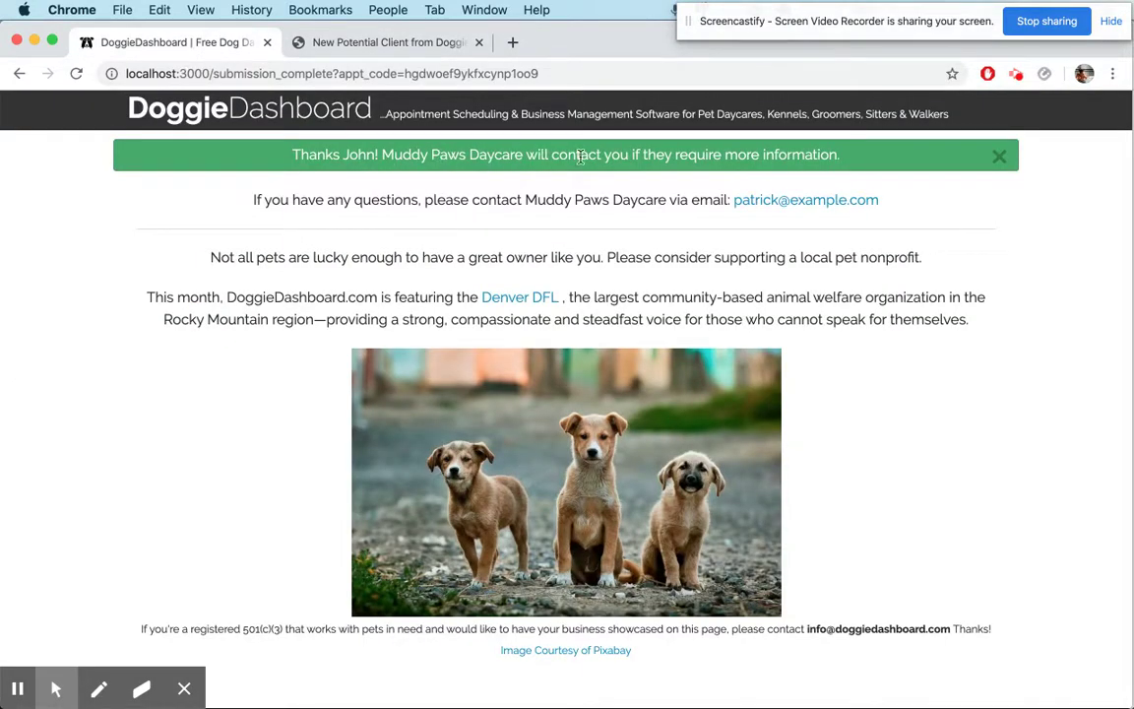
click(351, 51)
scroll(477, 224, down, 1)
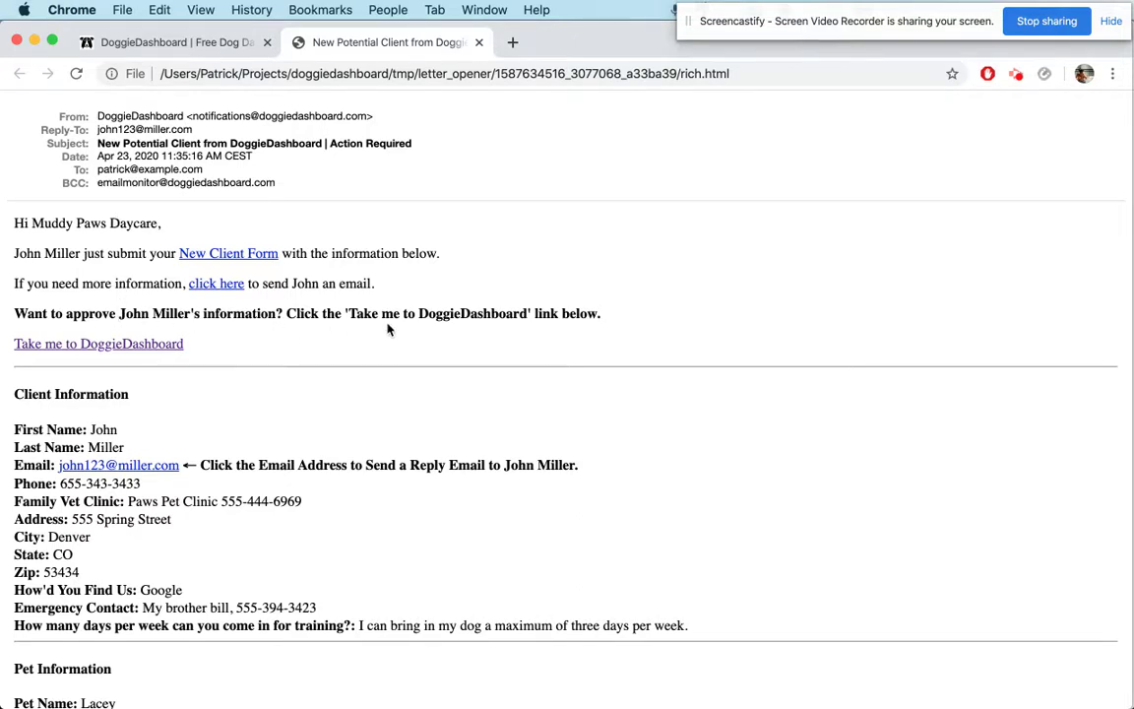
scroll(201, 539, down, 3)
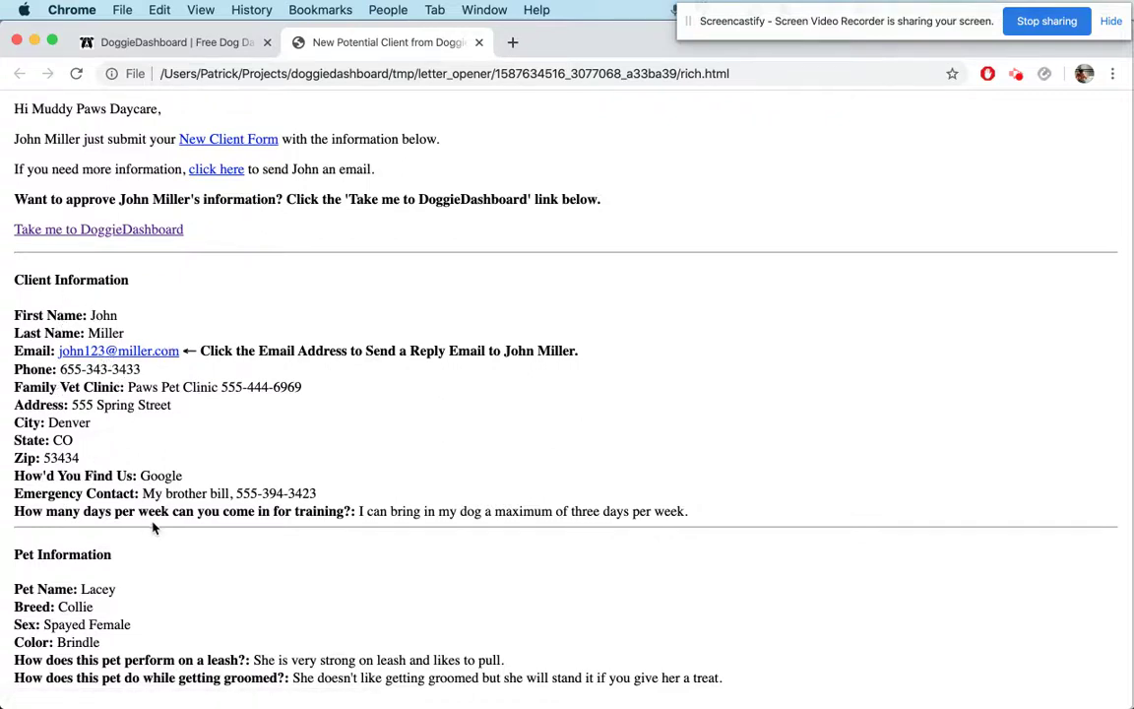
Highlight the training and leash answers in the email, then follow the dashboard link
drag(359, 511, 694, 513)
click(441, 576)
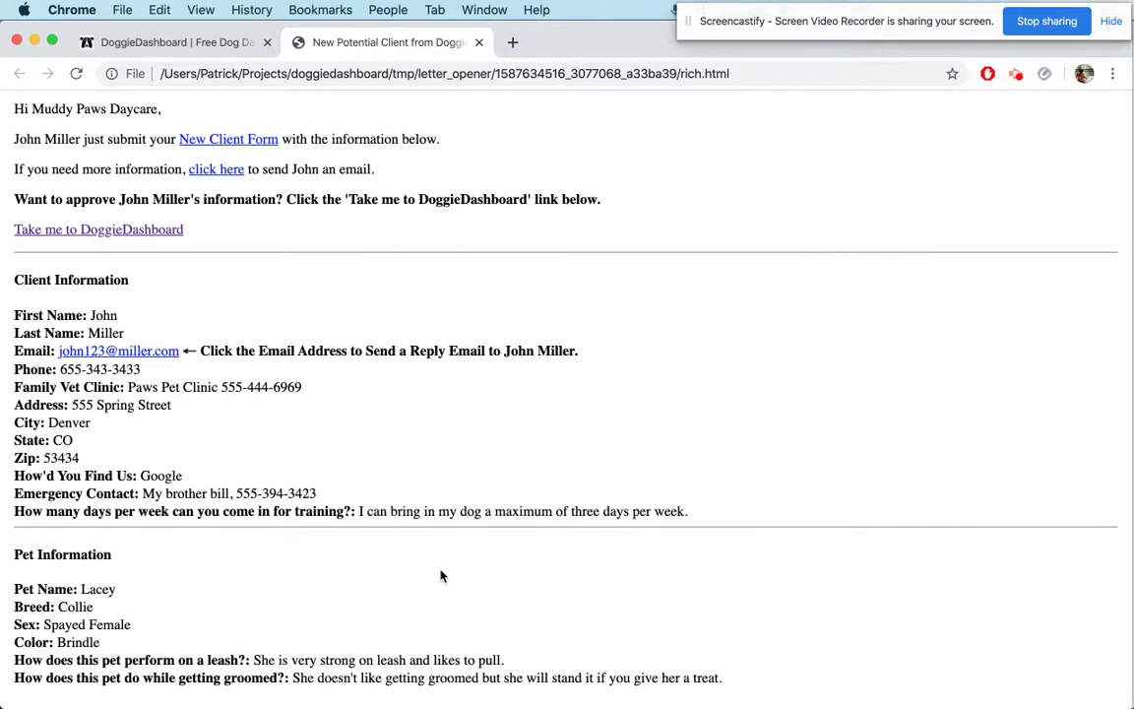
triple_click(272, 660)
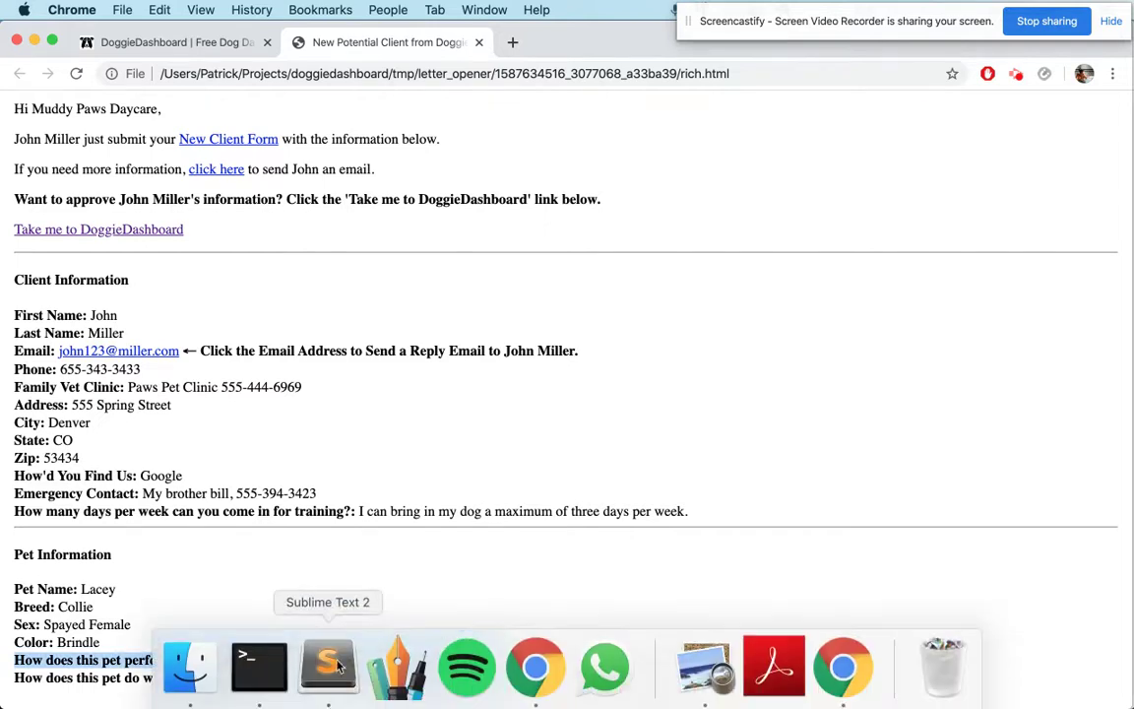
click(305, 652)
scroll(347, 482, up, 1)
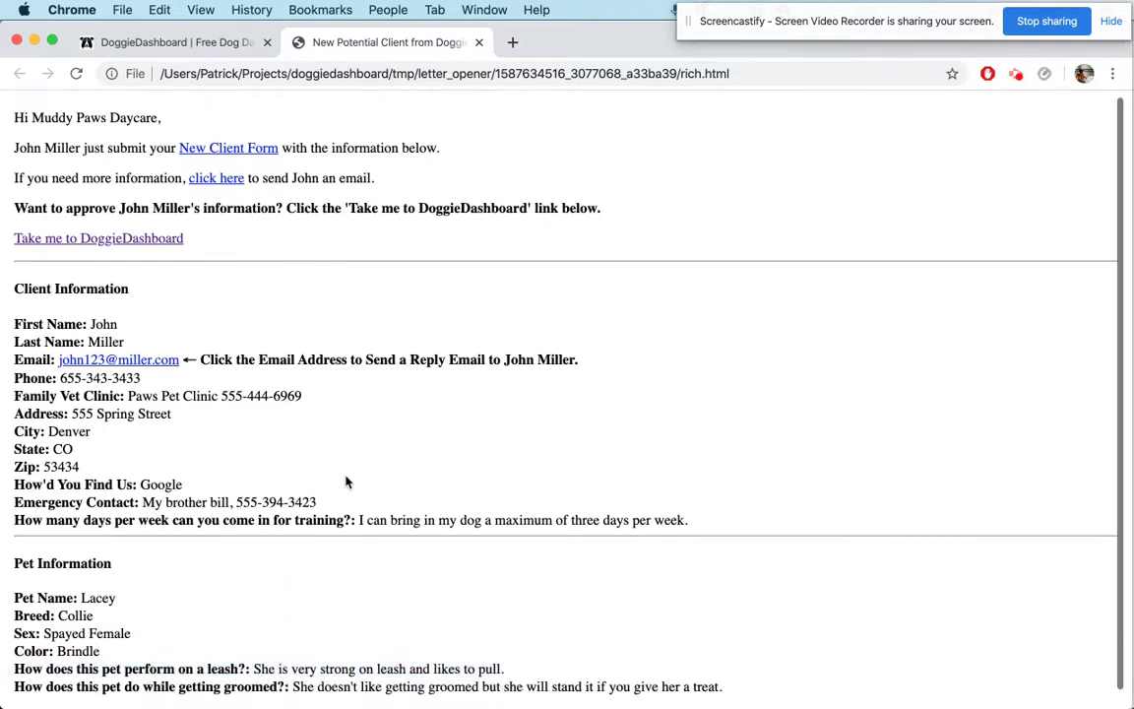
click(161, 241)
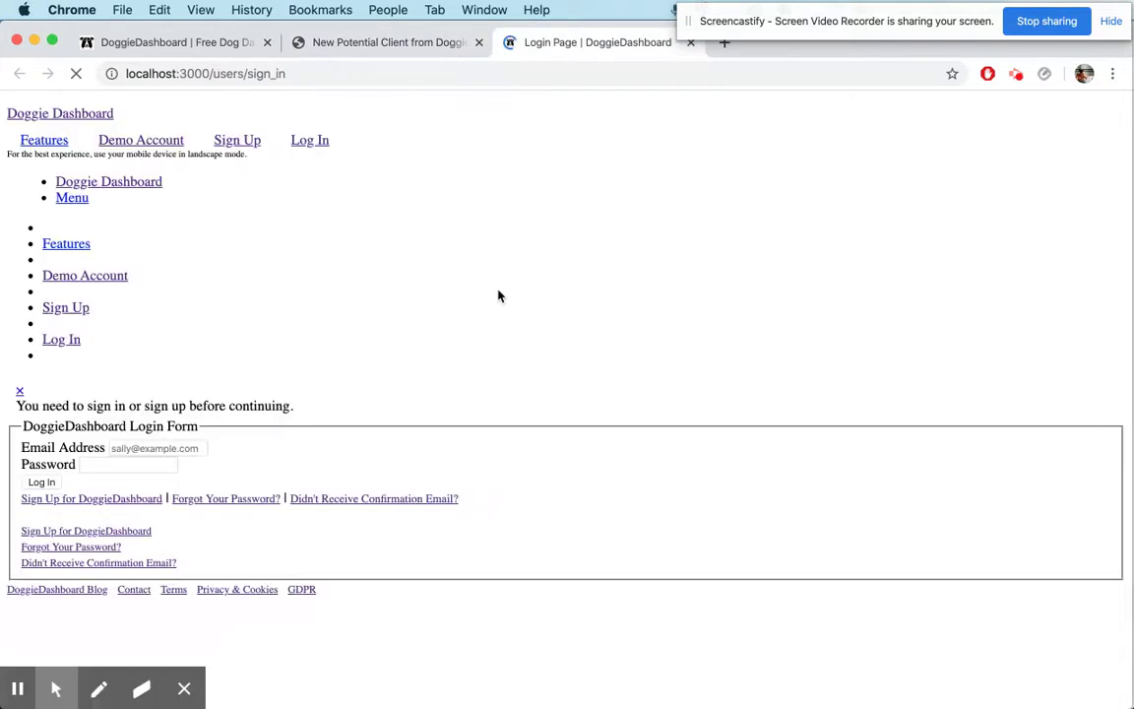
Sign in with the business owner's email and password, retrying after the failed first attempt
text(patri)
key(Down)
key(Return)
key(Tab)
text(pas)
key(BackSpace)
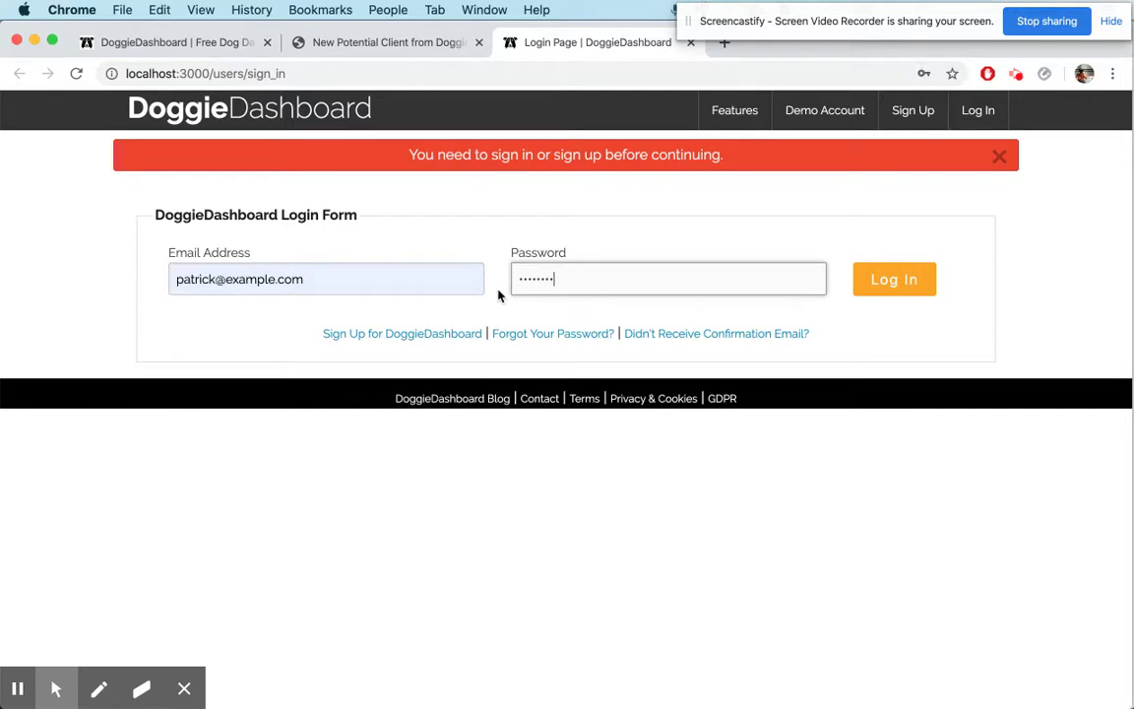
text(1)
key(Return)
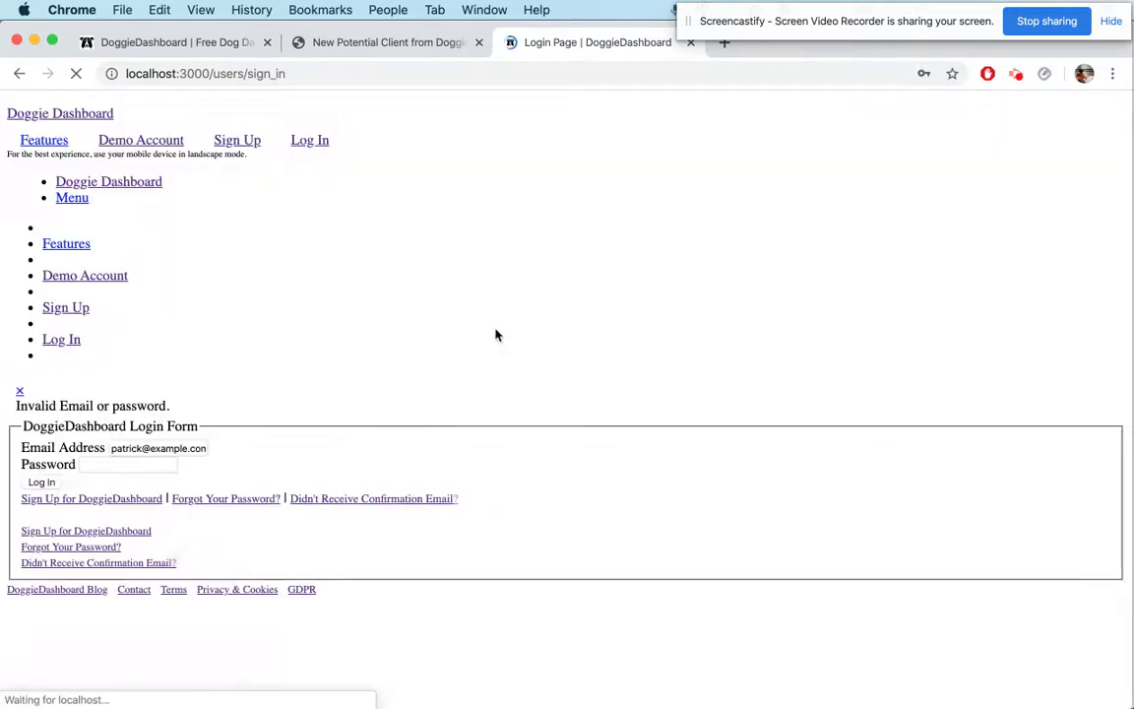
click(602, 262)
text(************)
key(Return)
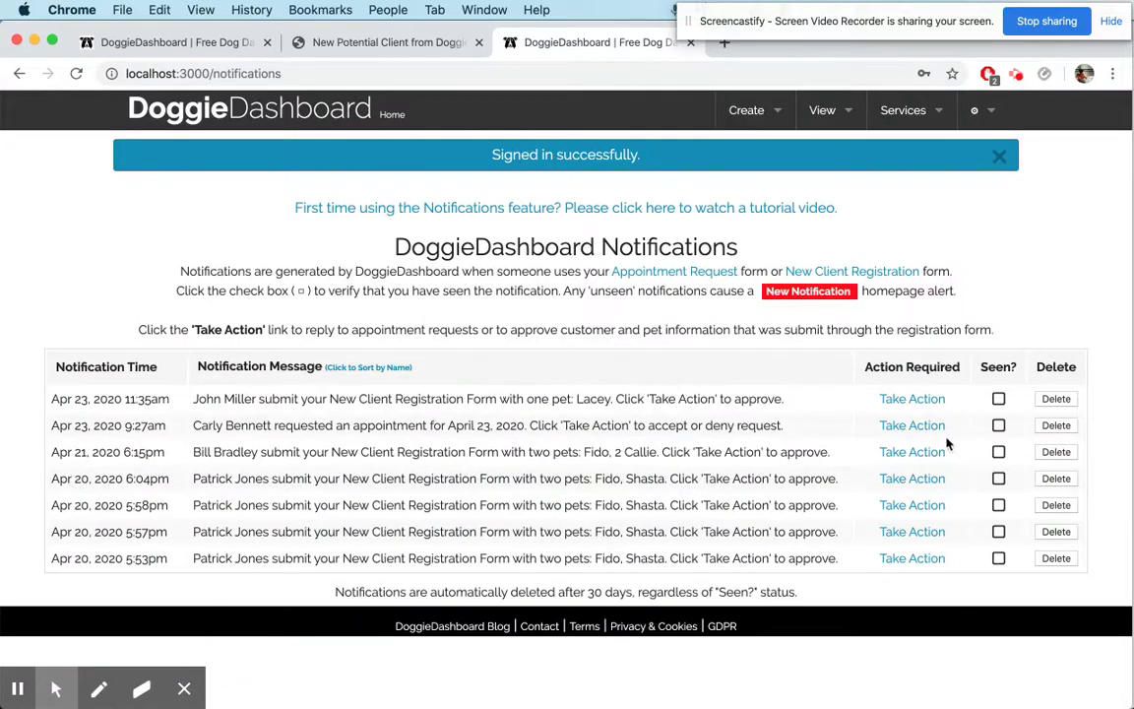
Delete the six older notifications, including the appointment request and old registrations
click(1055, 425)
click(1054, 445)
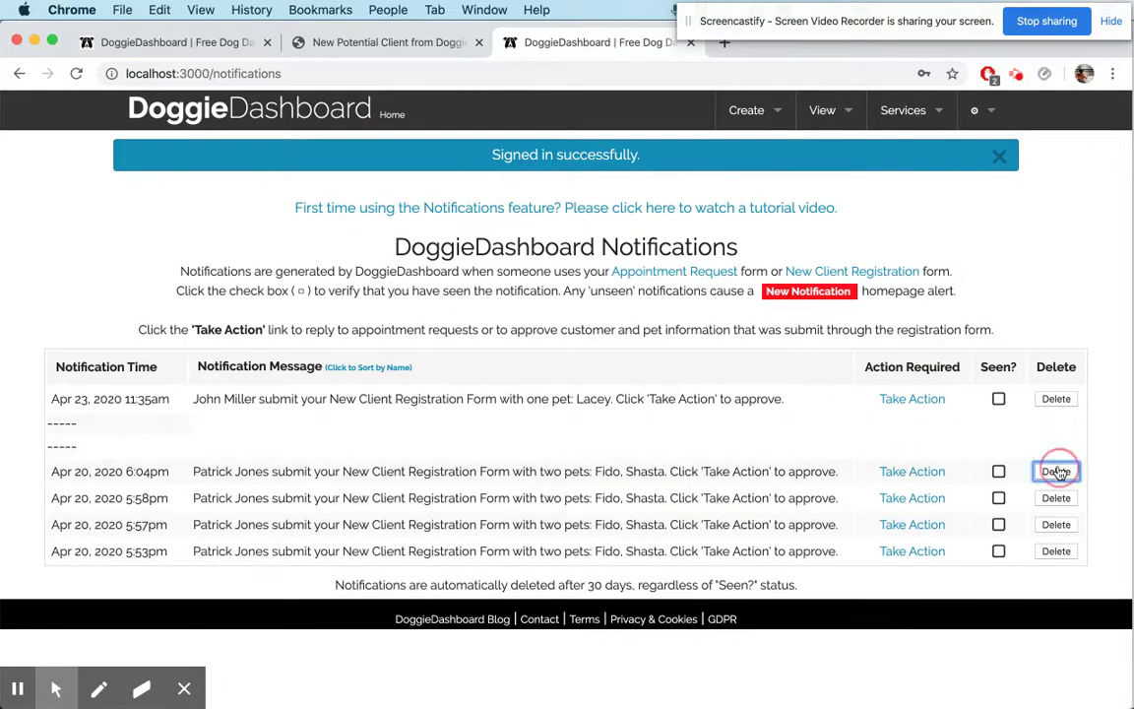
click(1056, 472)
click(1056, 494)
click(1056, 516)
click(1057, 540)
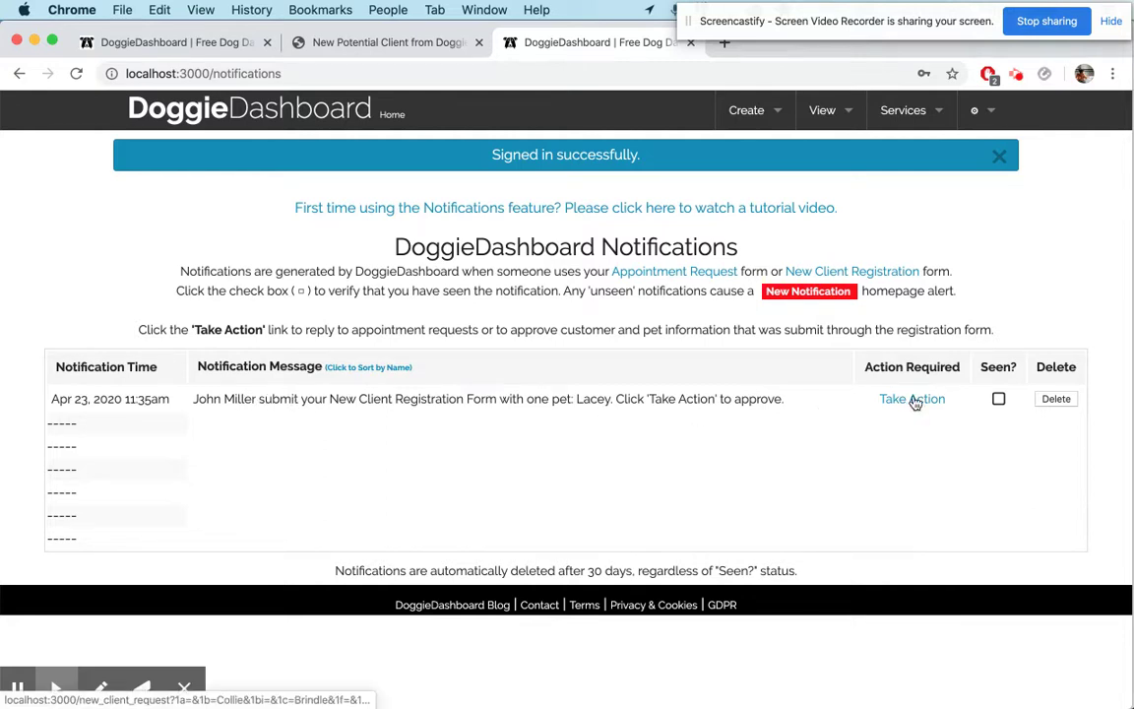
From Home, open the new notification and take action on the new registration
click(288, 105)
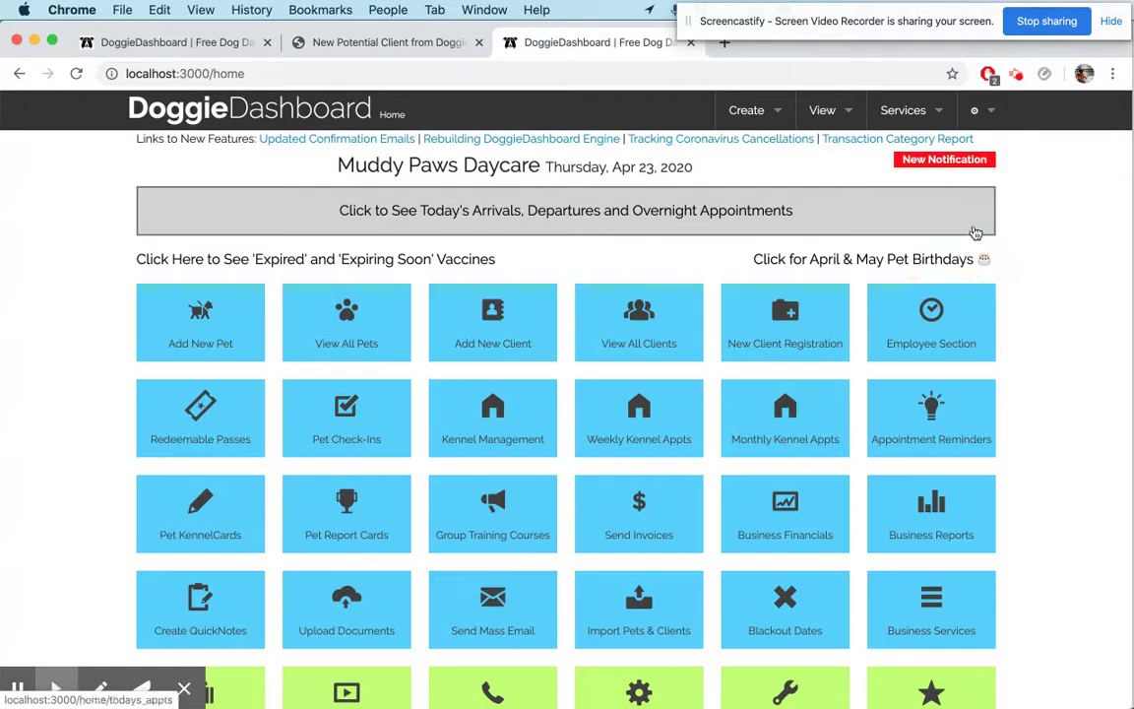
click(942, 163)
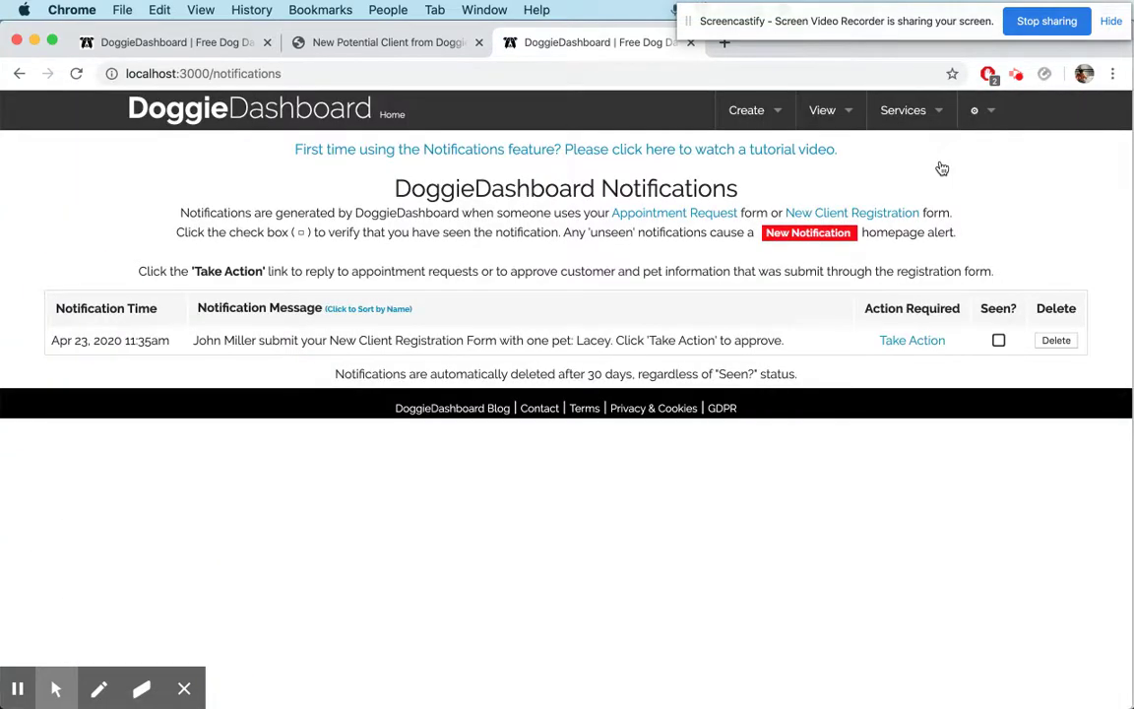
click(913, 340)
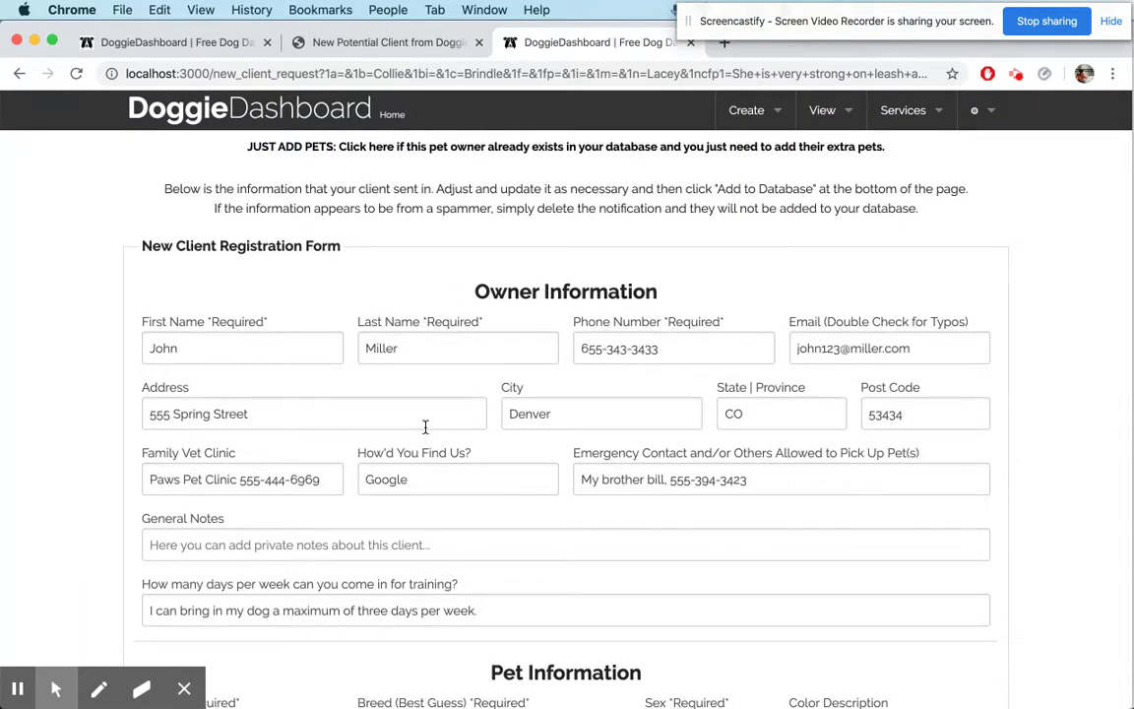
Review the form's training and grooming answers, then approve the request and add it to the database
scroll(426, 426, down, 2)
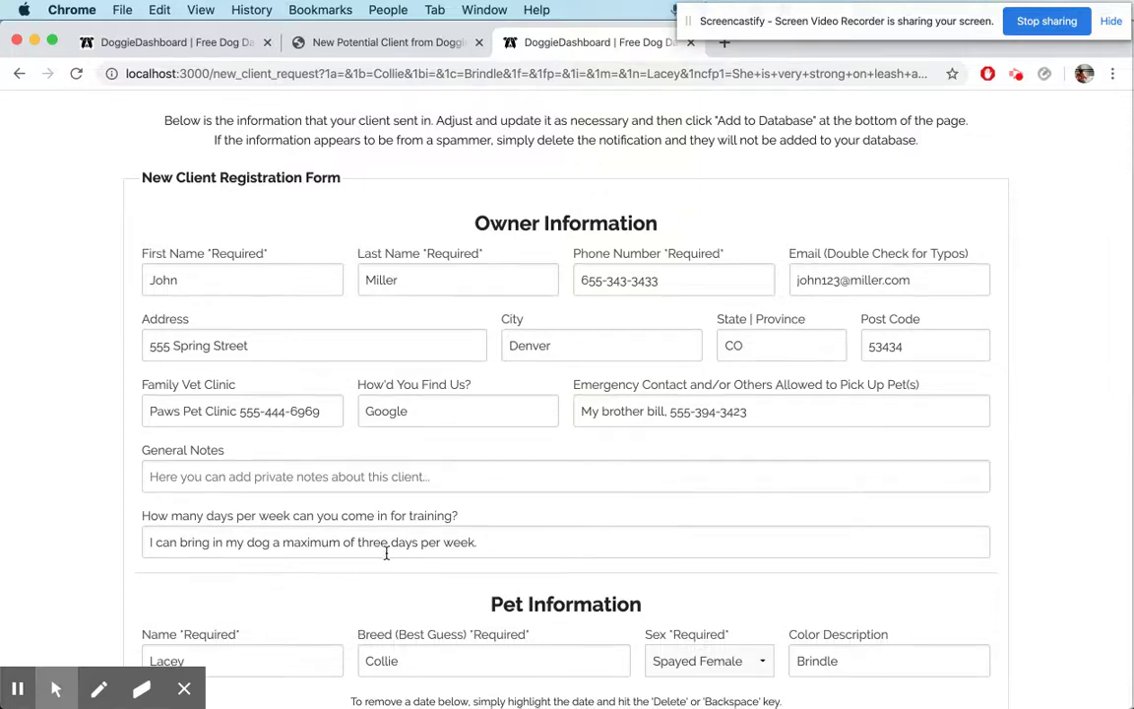
scroll(386, 553, down, 6)
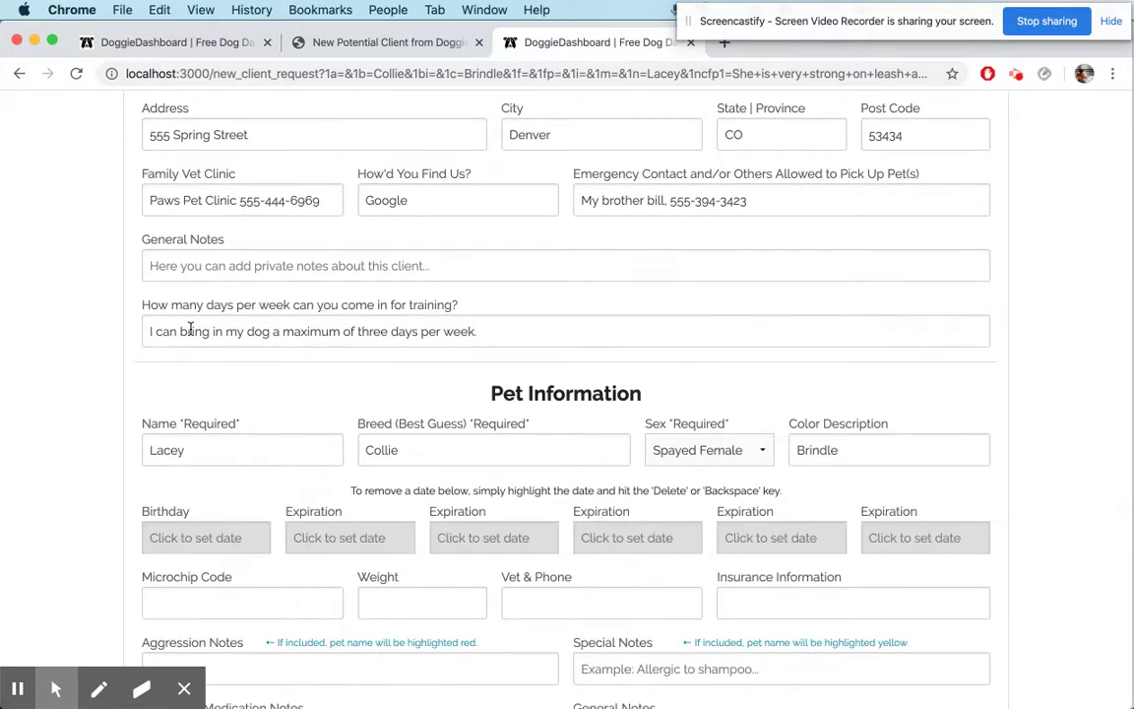
triple_click(190, 331)
scroll(66, 526, down, 8)
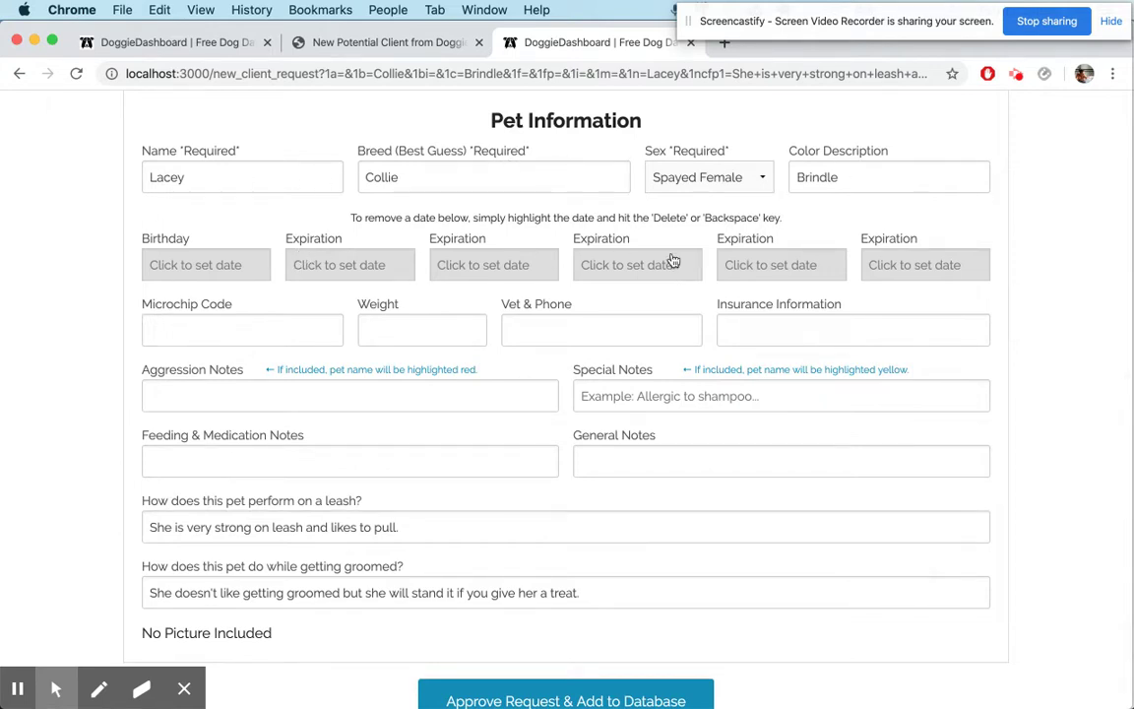
scroll(885, 438, down, 2)
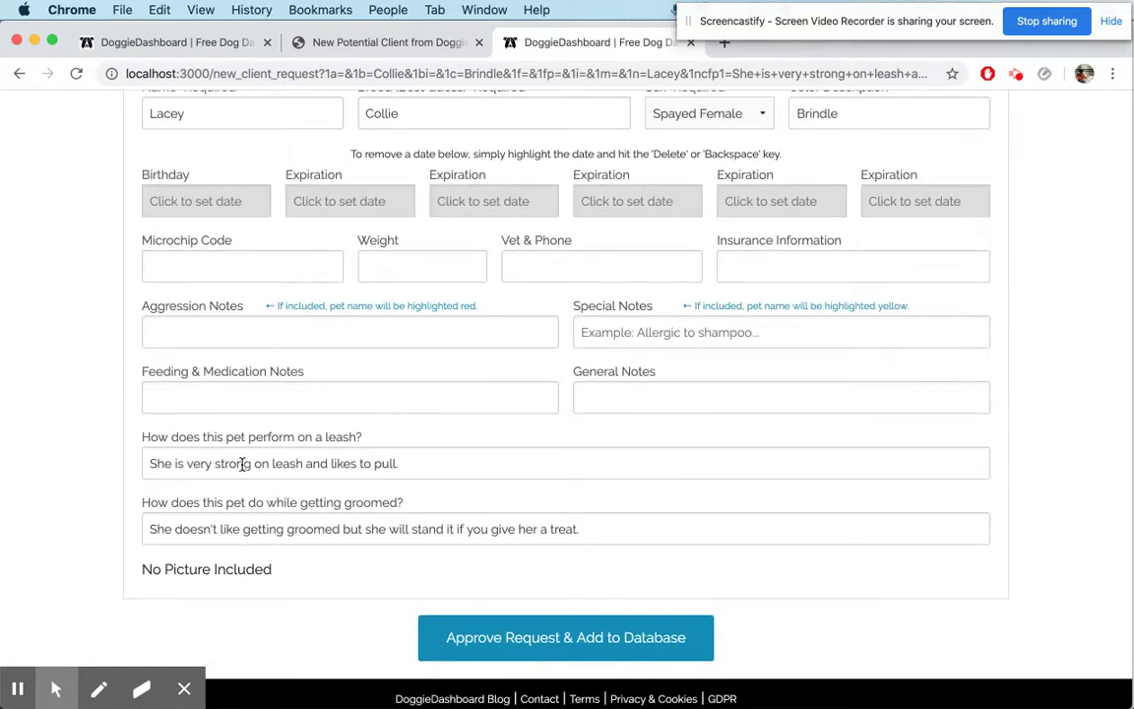
triple_click(519, 529)
click(567, 638)
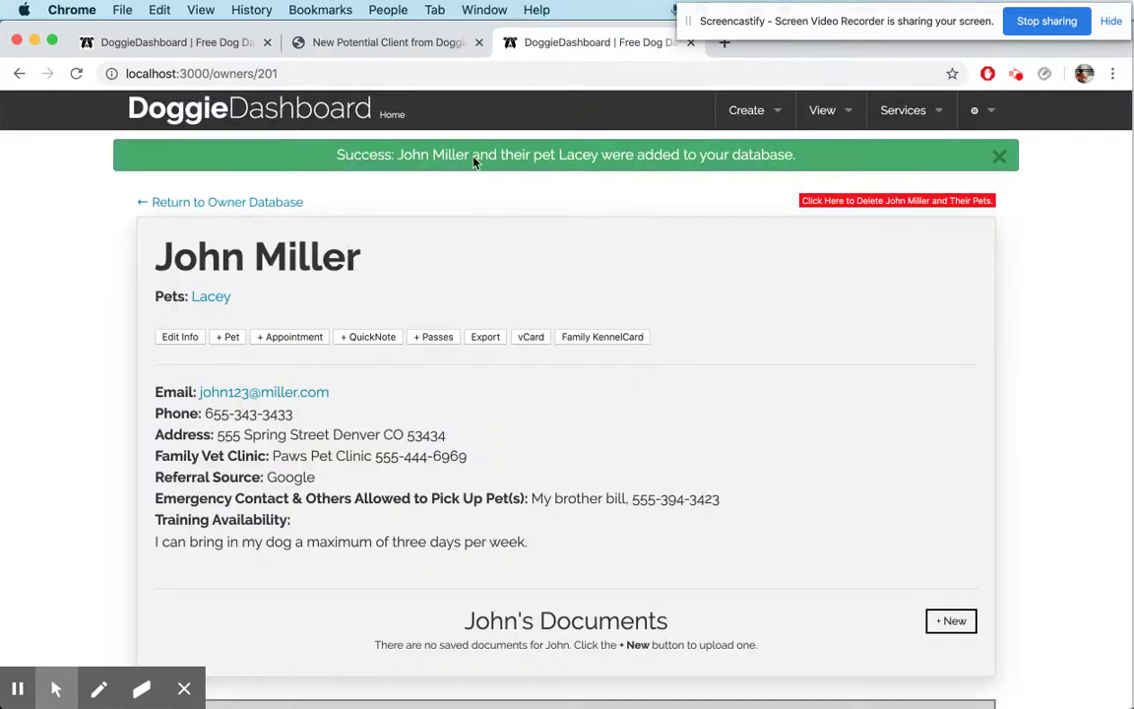
Check the training answer on the new client record and open pet Lacey's page
scroll(456, 248, down, 3)
click(252, 461)
triple_click(252, 461)
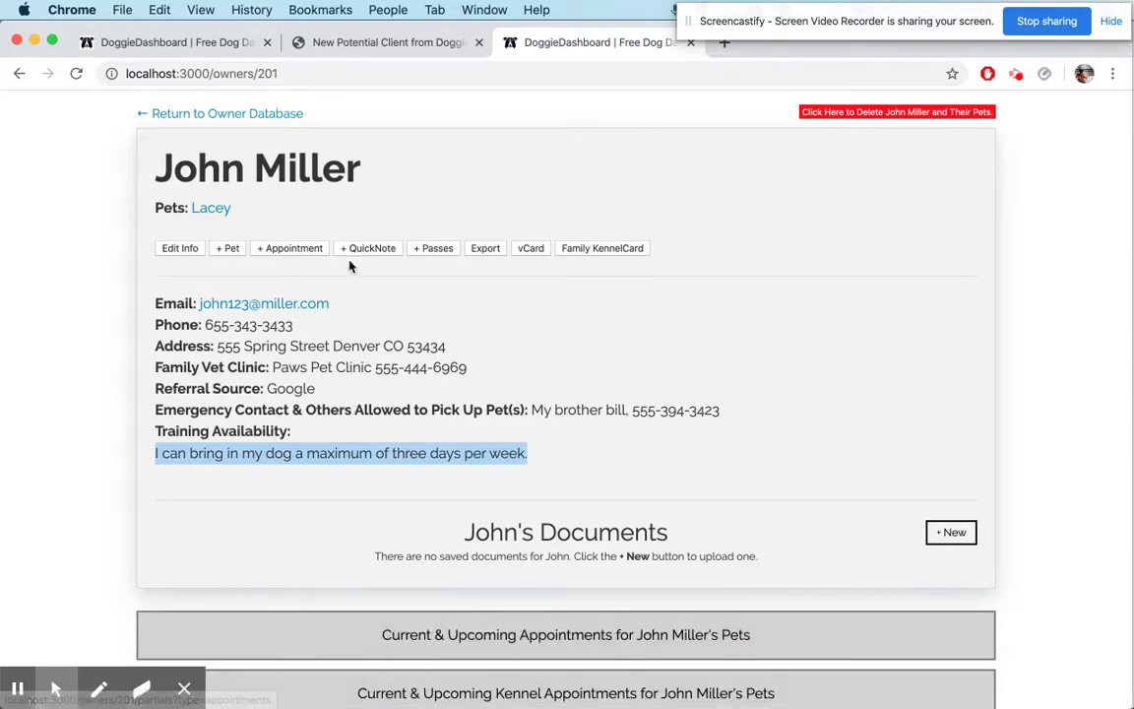
click(221, 211)
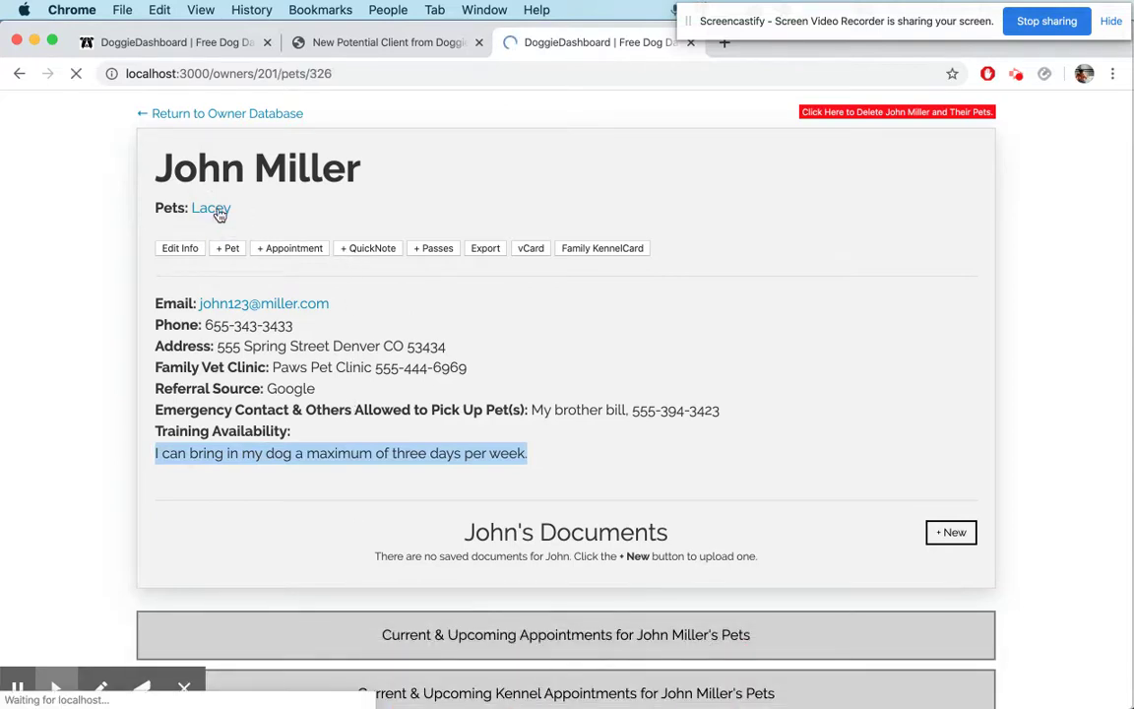
Review Lacey's saved Leash Behavior and grooming behaviour answers on her pet page
scroll(422, 405, down, 3)
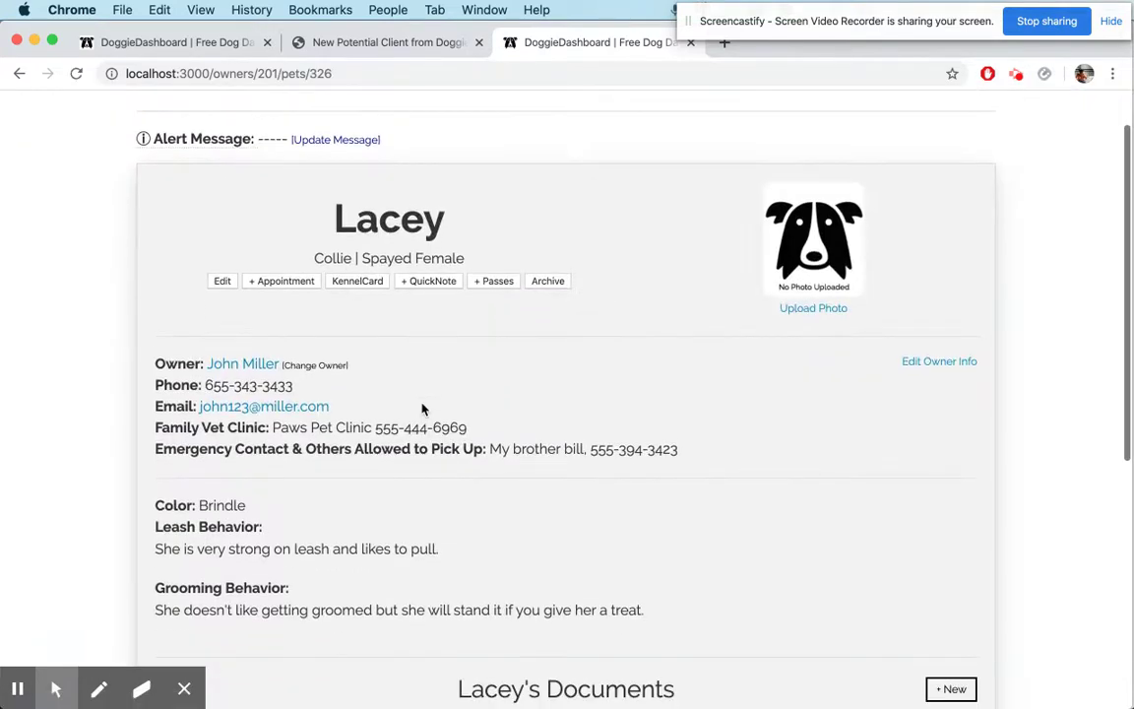
triple_click(192, 451)
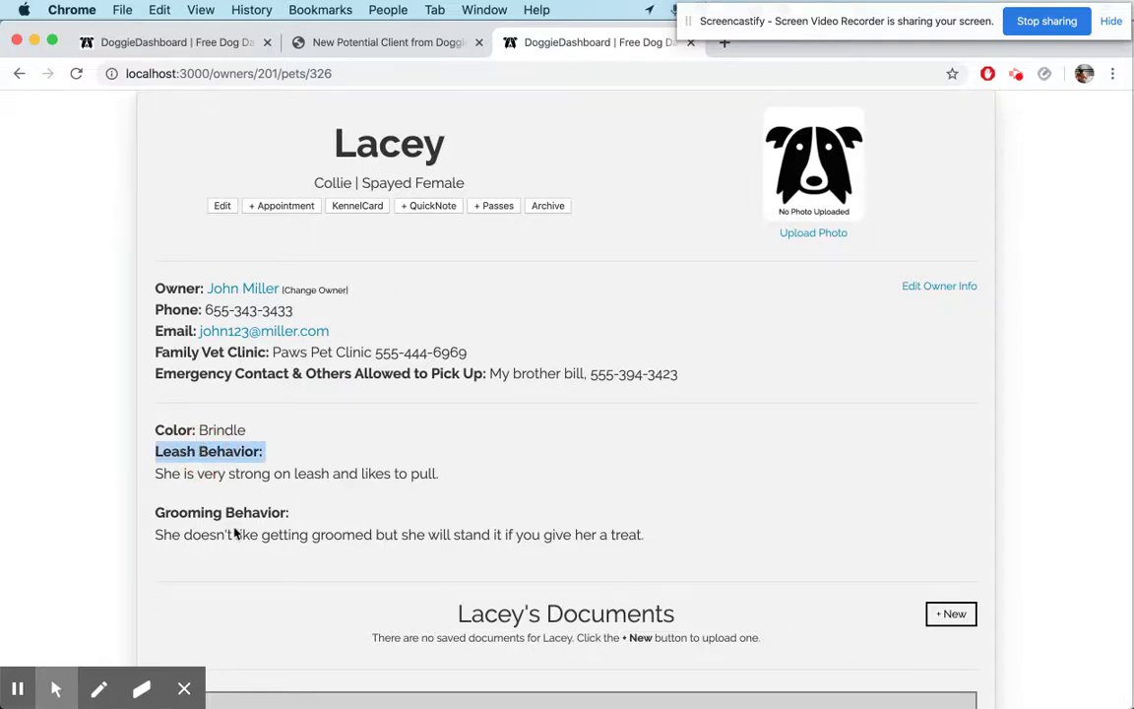
triple_click(256, 474)
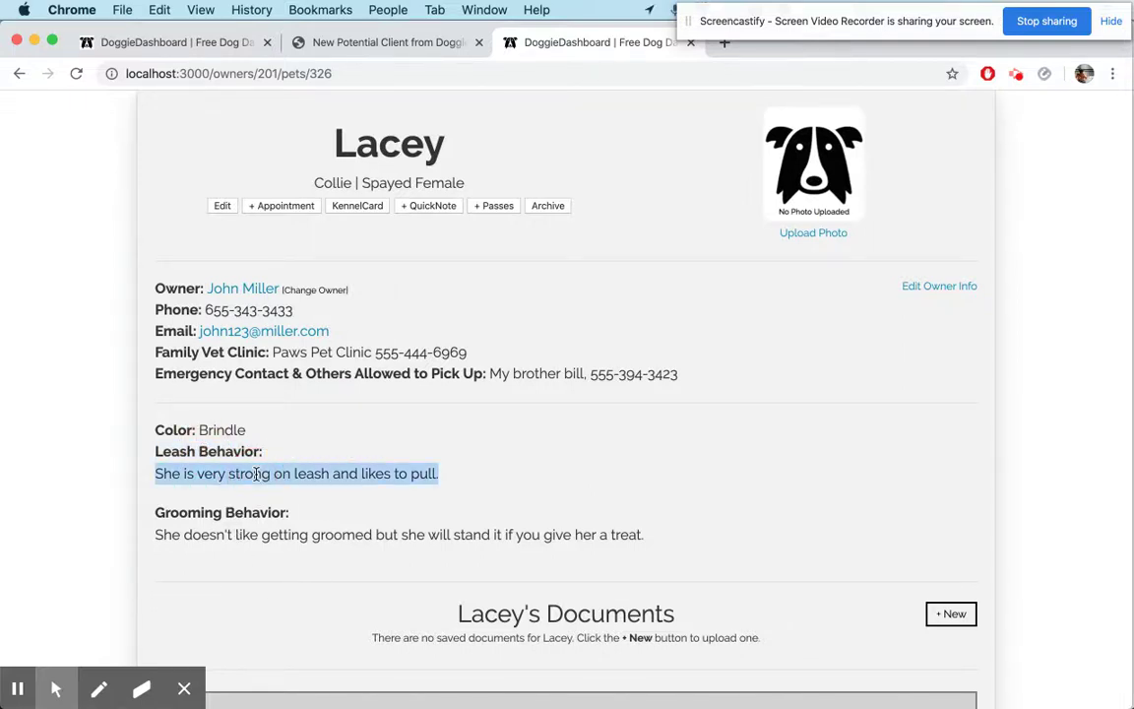
double_click(236, 513)
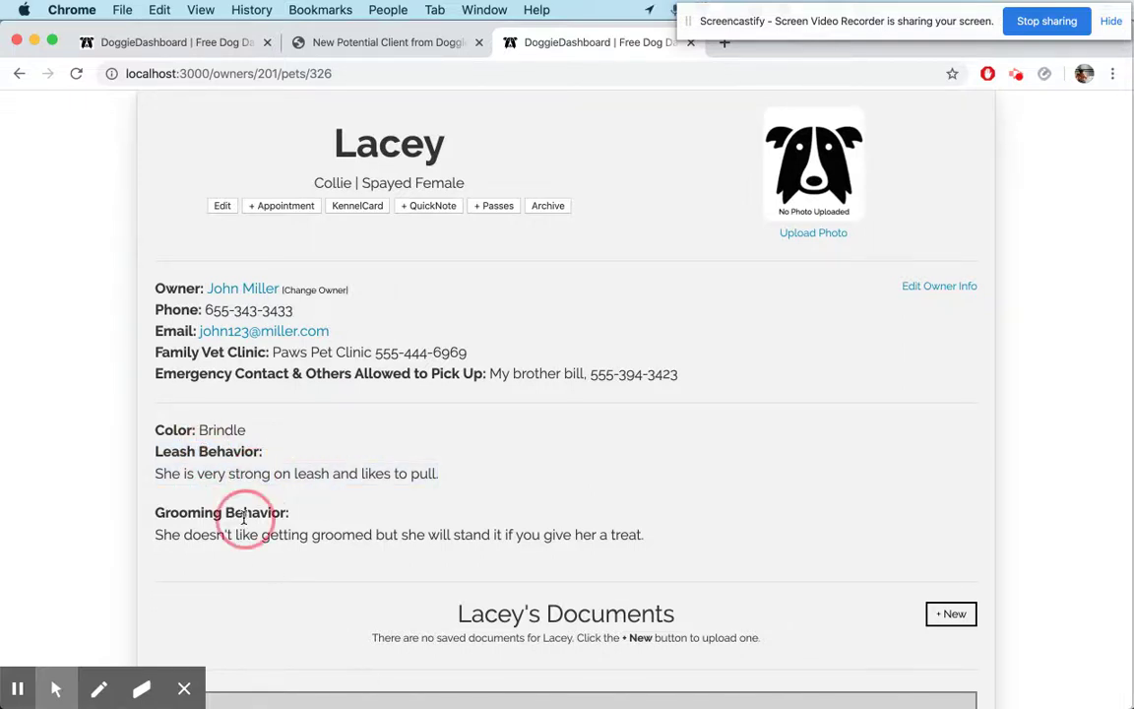
triple_click(292, 538)
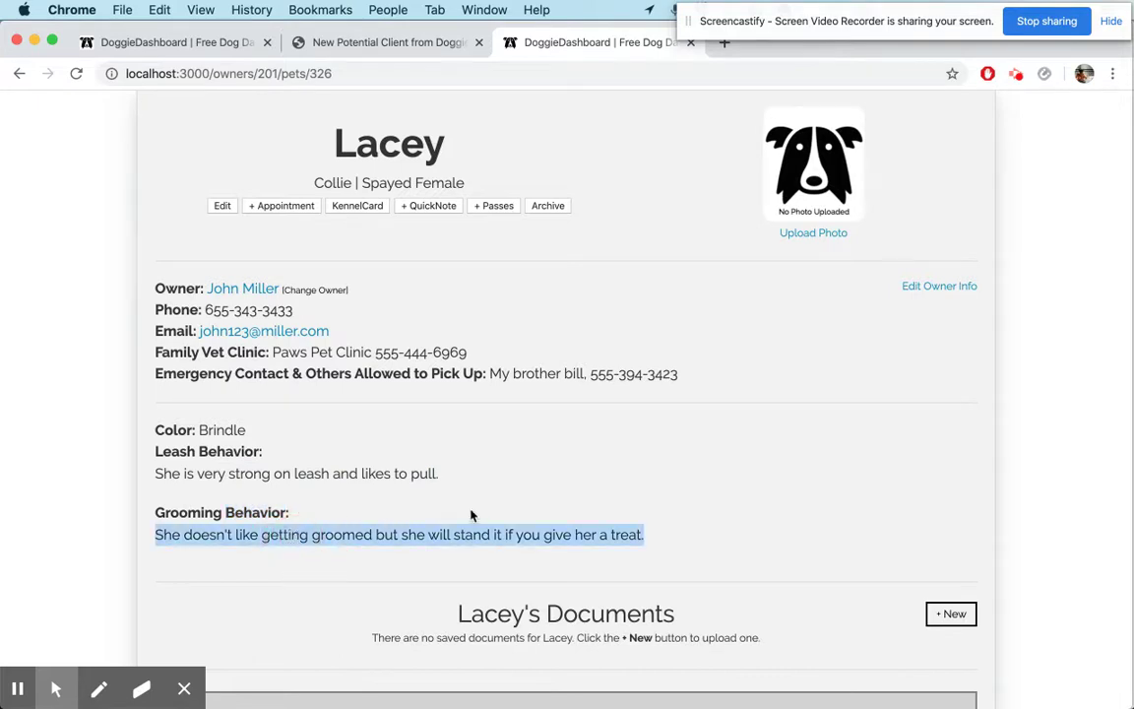
click(514, 503)
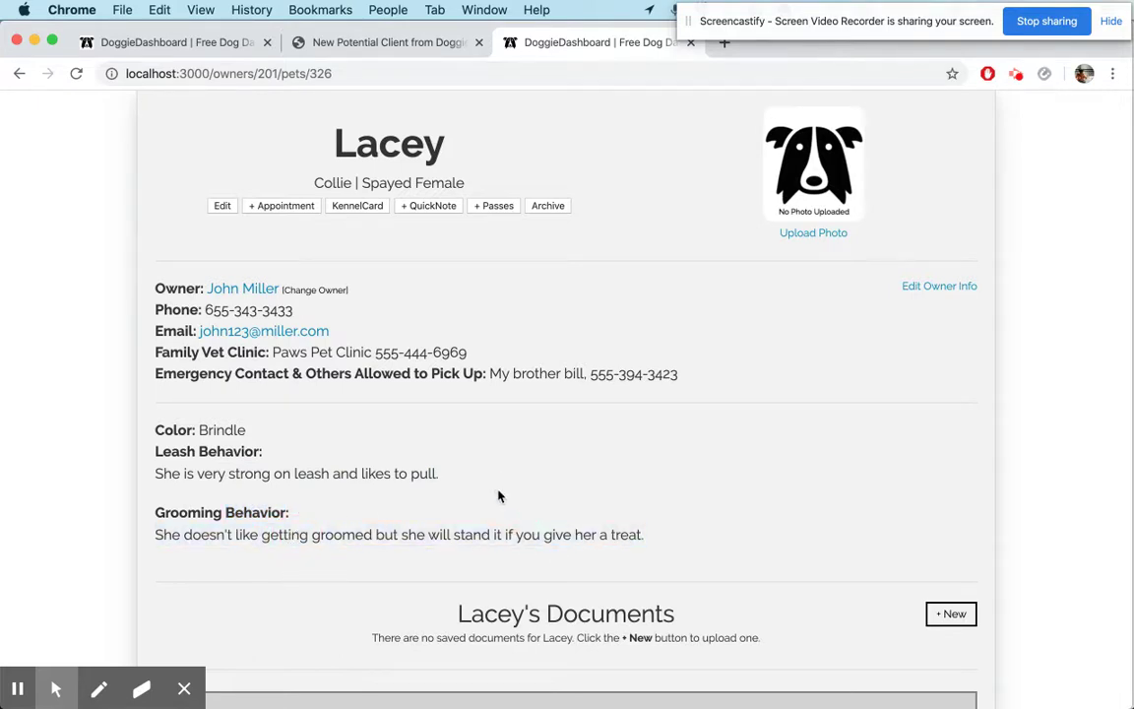
scroll(498, 496, up, 5)
click(975, 110)
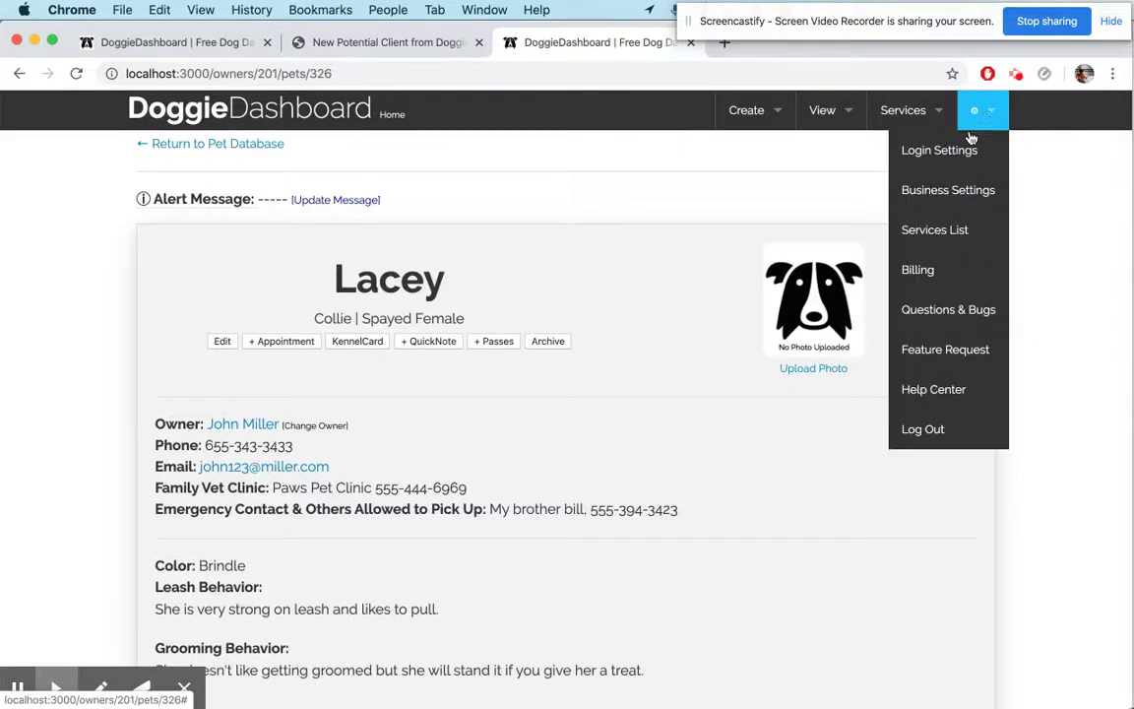
Open the business settings and expand the Pet Vaccine Names section
click(947, 190)
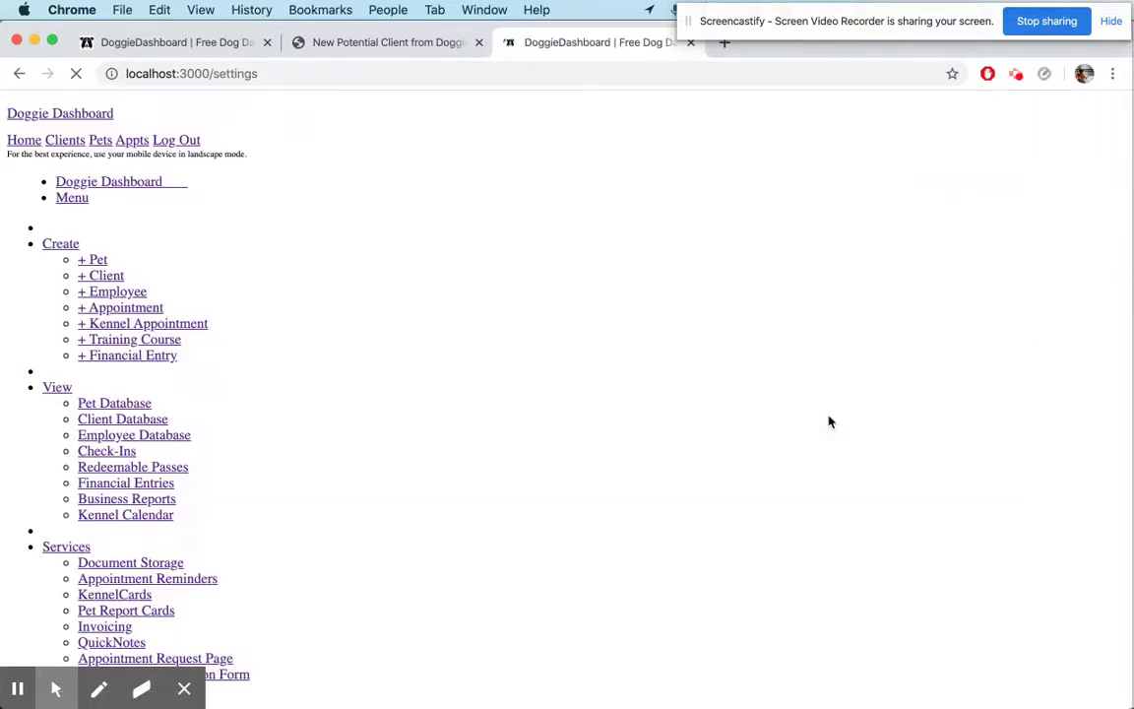
scroll(759, 417, down, 3)
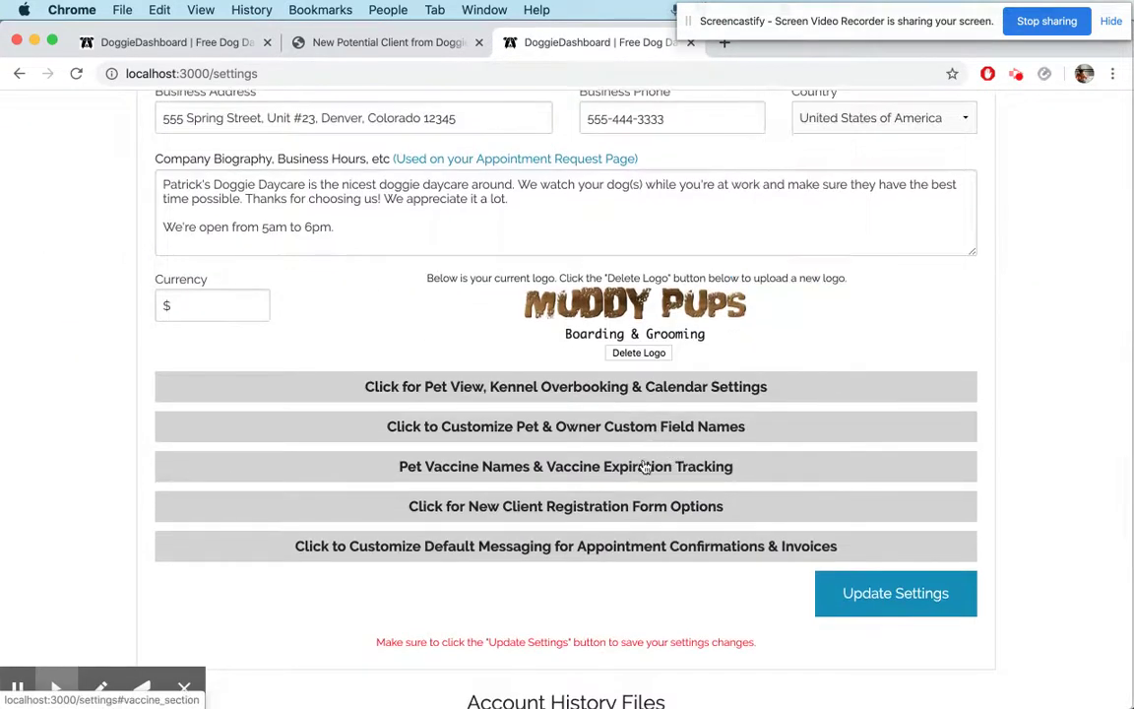
click(646, 462)
scroll(644, 467, down, 4)
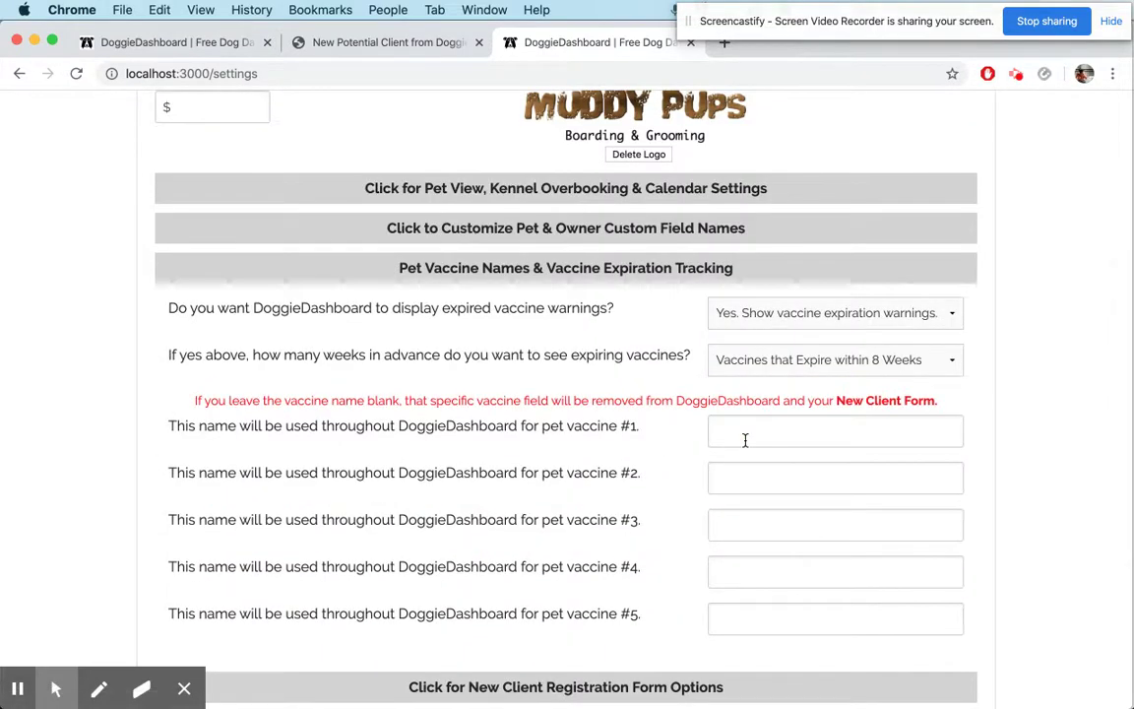
scroll(745, 440, down, 3)
Name vaccines #1–3 Rabies, DPP and Bordetella, save, and close the New Potential Client tab
click(728, 296)
text(Rabies)
key(Tab)
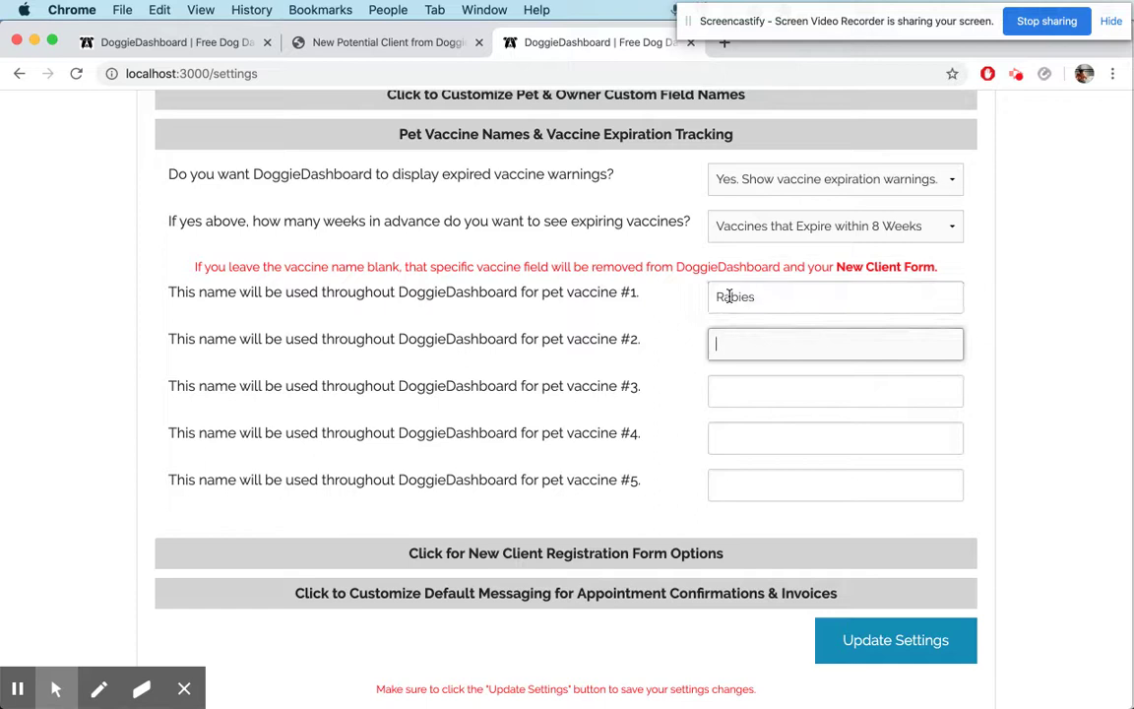
text(DPP)
key(Tab)
text(Bor)
key(Down)
key(Return)
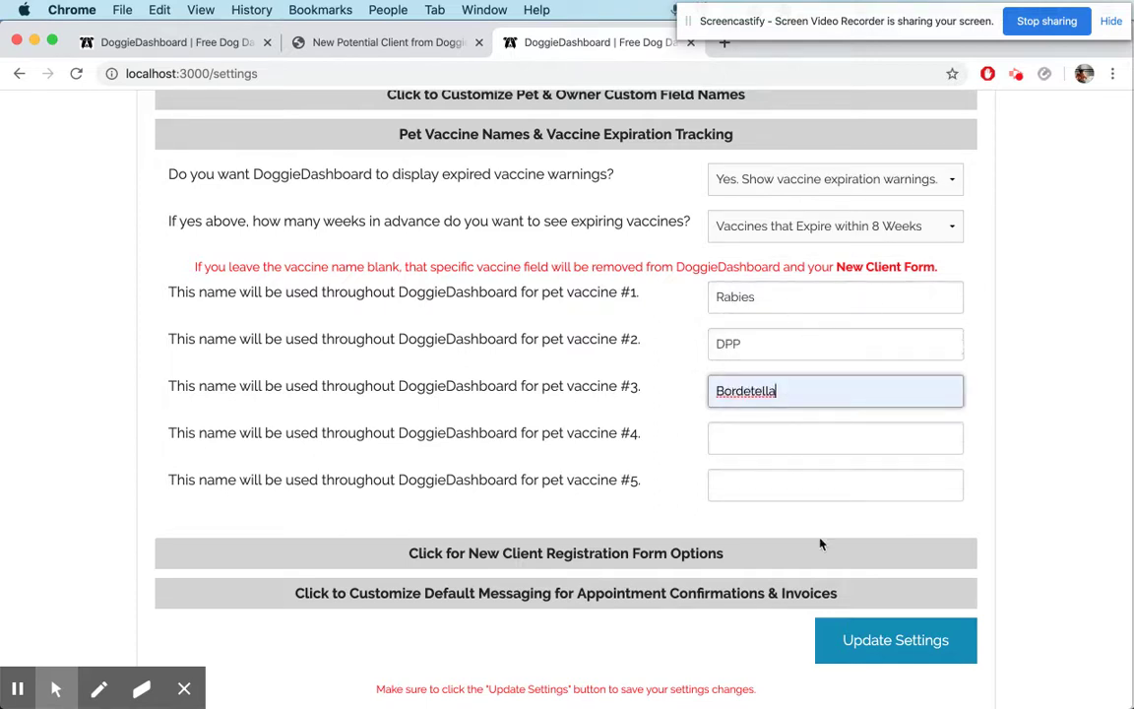
click(860, 639)
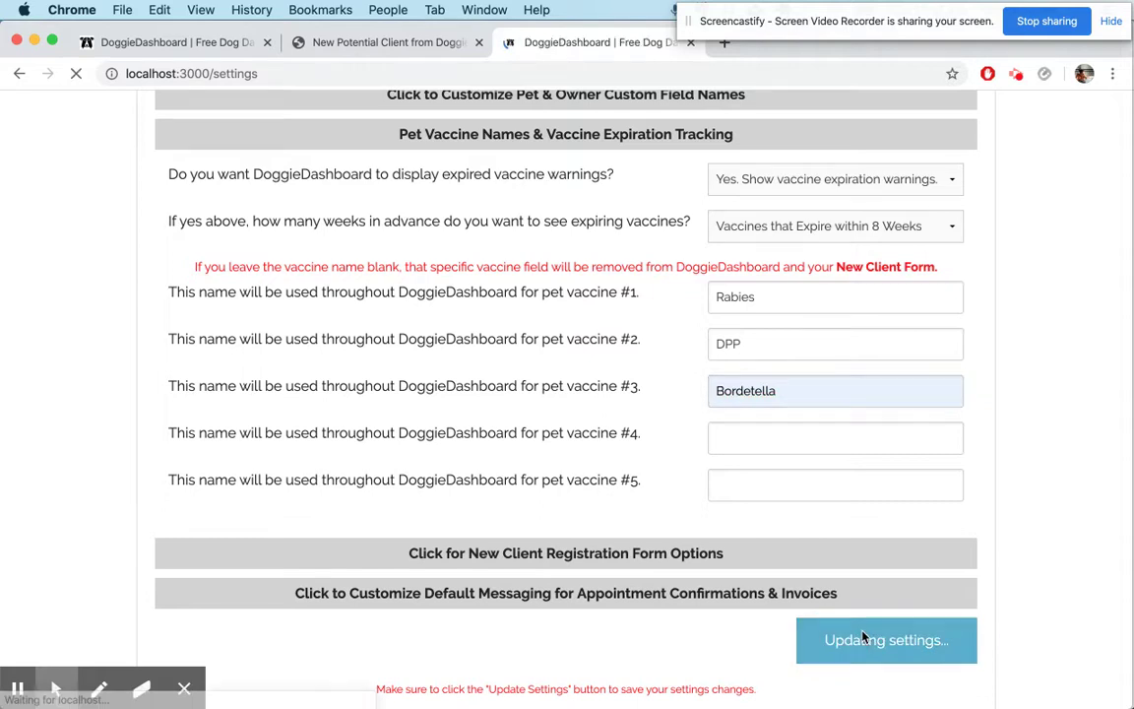
click(479, 42)
click(239, 47)
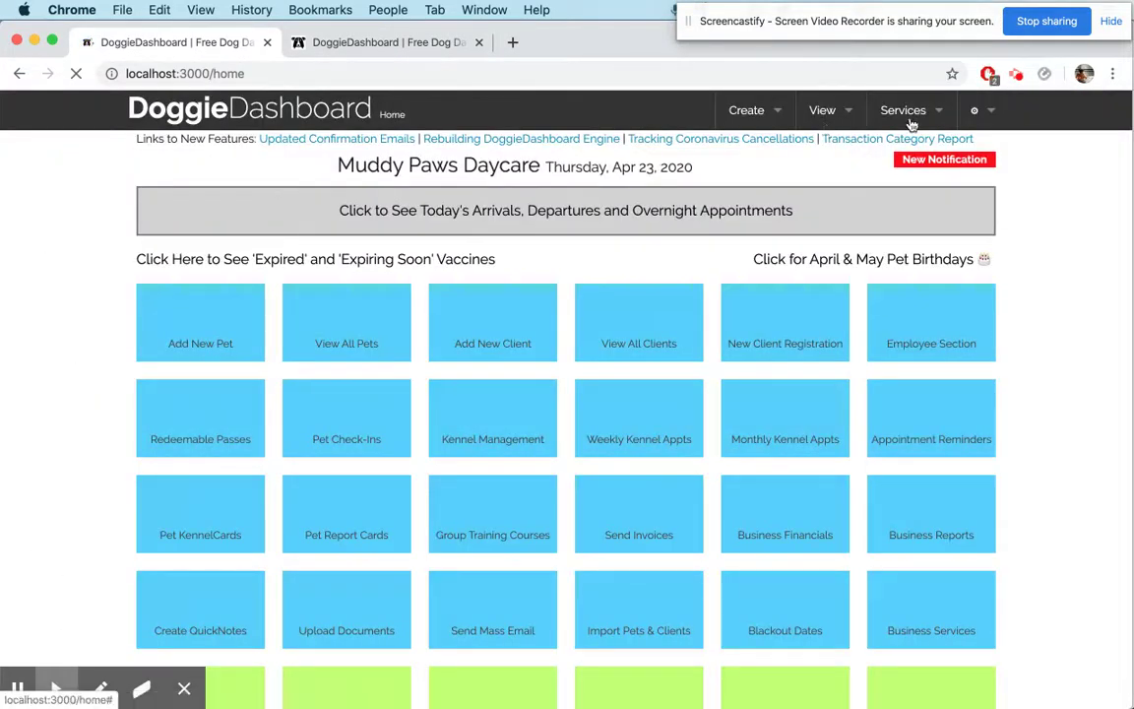
Open the New Client Registration Form from the Services list
click(911, 118)
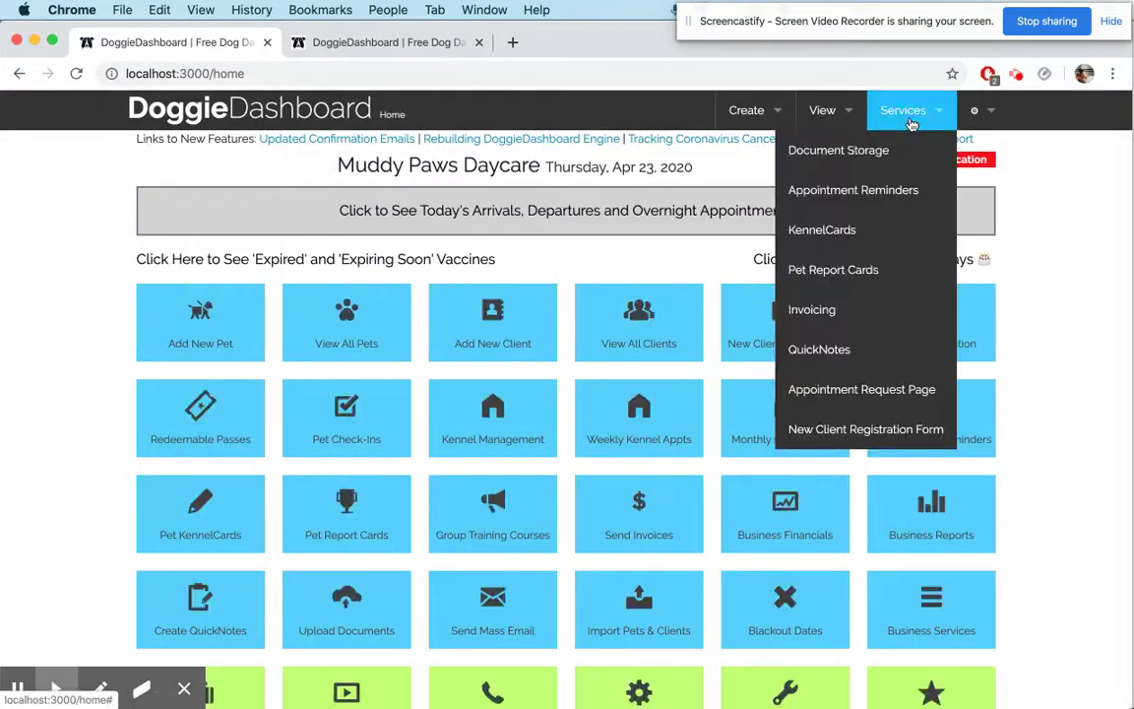
click(879, 431)
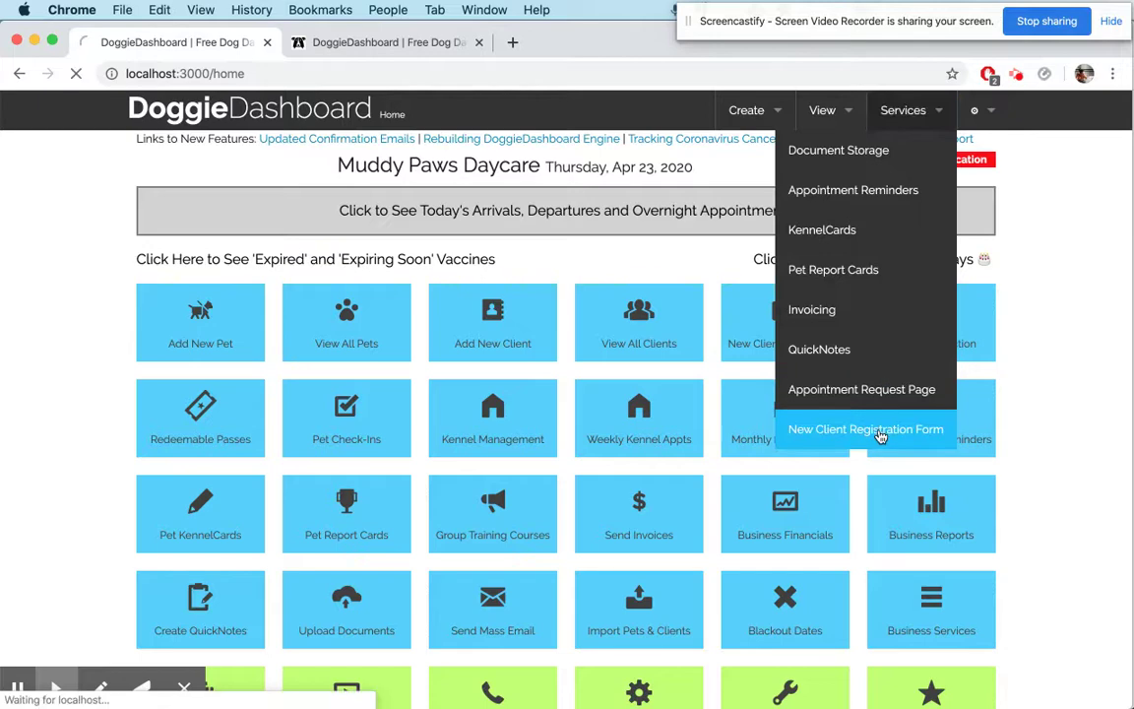
scroll(881, 436, down, 5)
scroll(881, 436, down, 9)
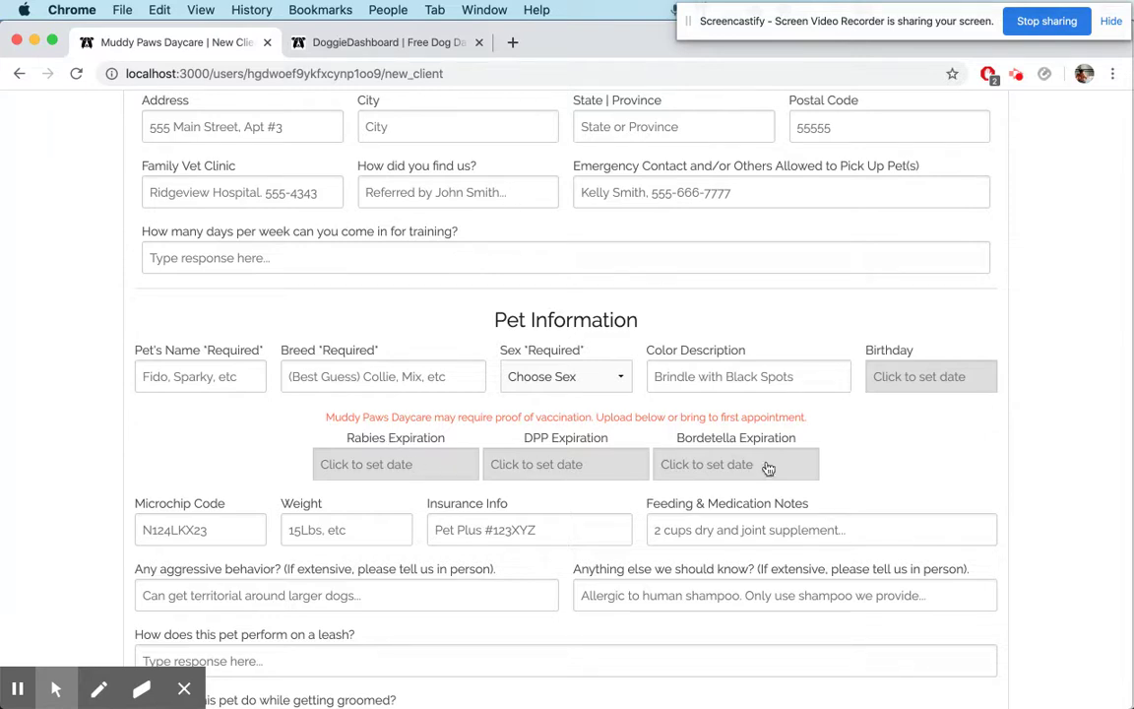
Return to the business settings tab and expand Pet Vaccine Names
click(434, 53)
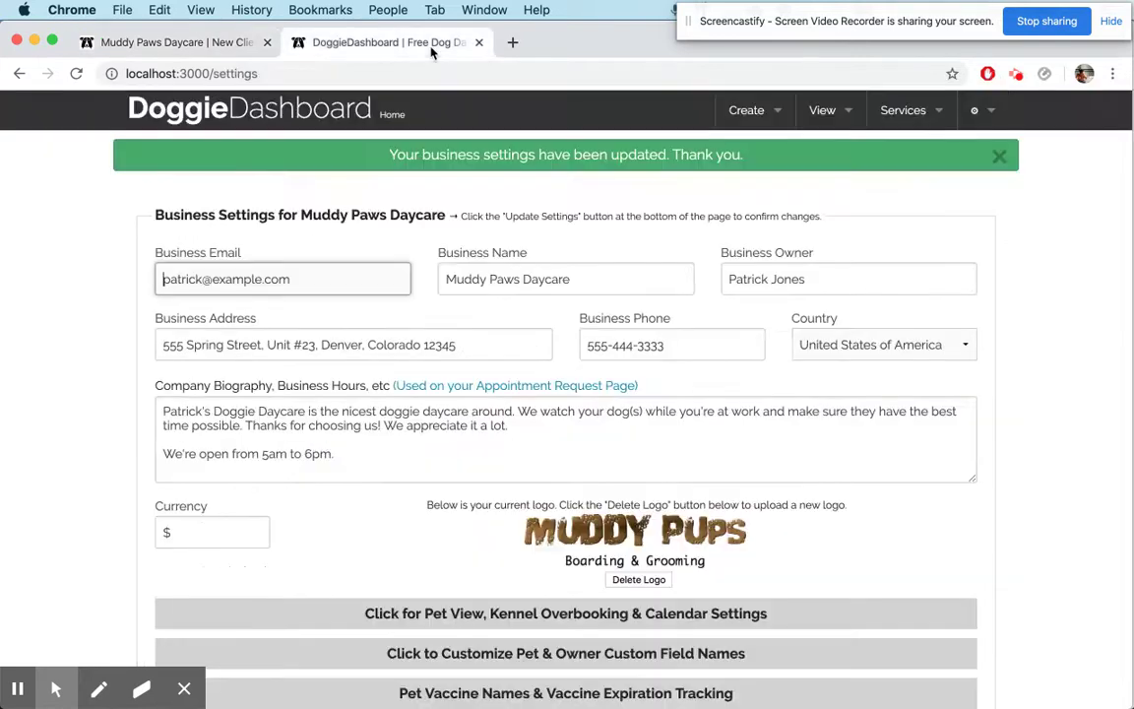
scroll(788, 337, down, 5)
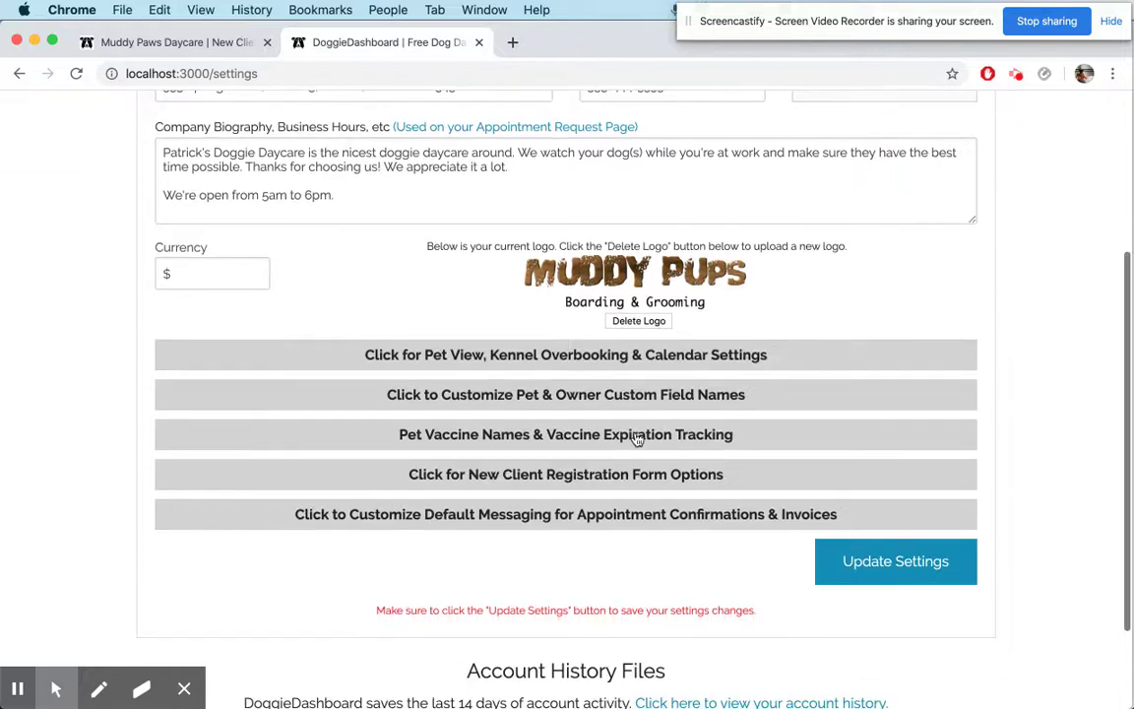
click(573, 431)
scroll(669, 532, down, 1)
scroll(694, 562, down, 3)
Enter Fleas as vaccine #4, save the settings, and return to the registration form tab
click(759, 532)
text(F)
key(Down)
key(Return)
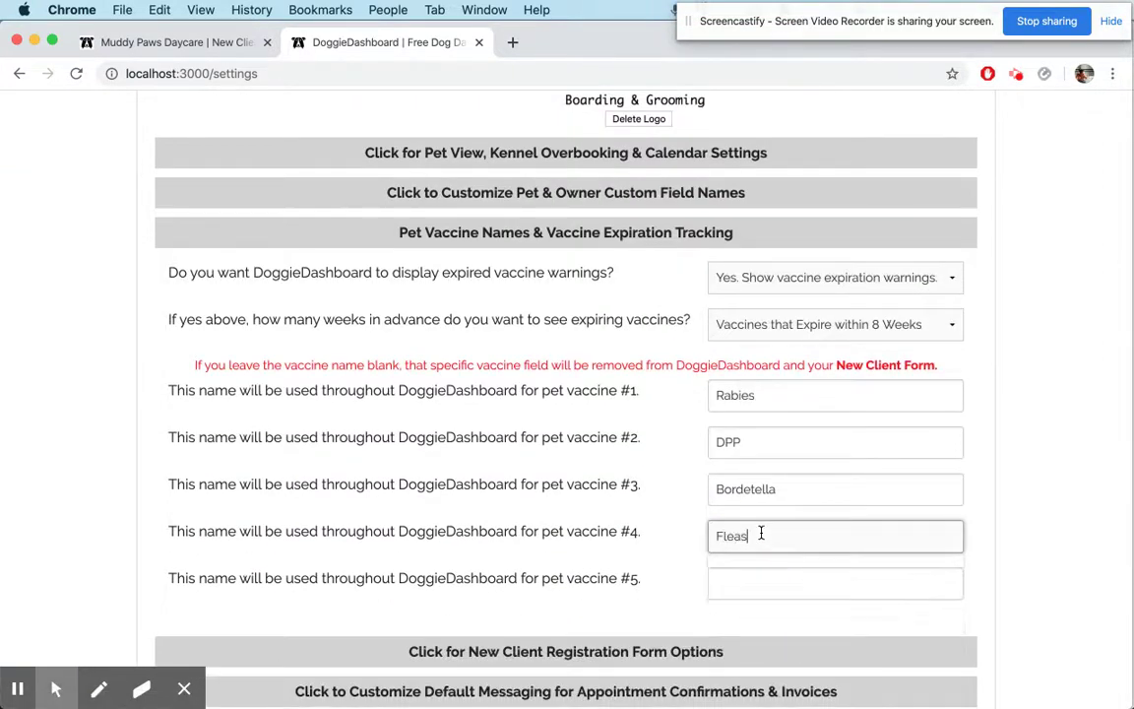
scroll(888, 512, down, 3)
click(873, 563)
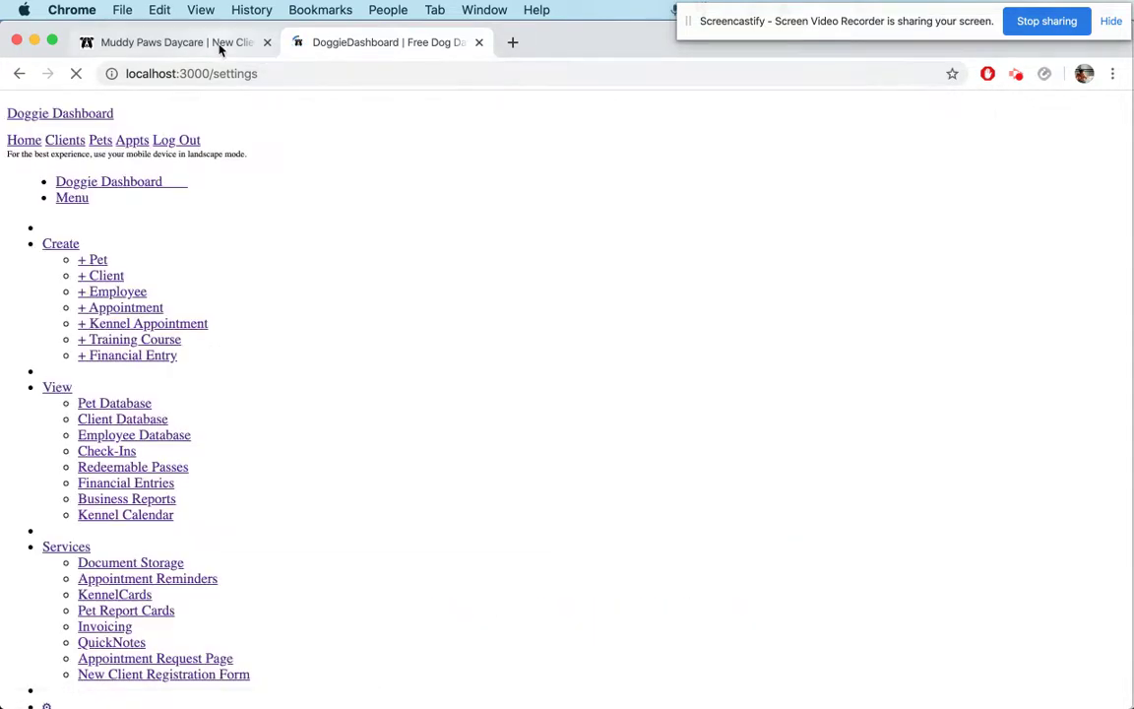
click(182, 42)
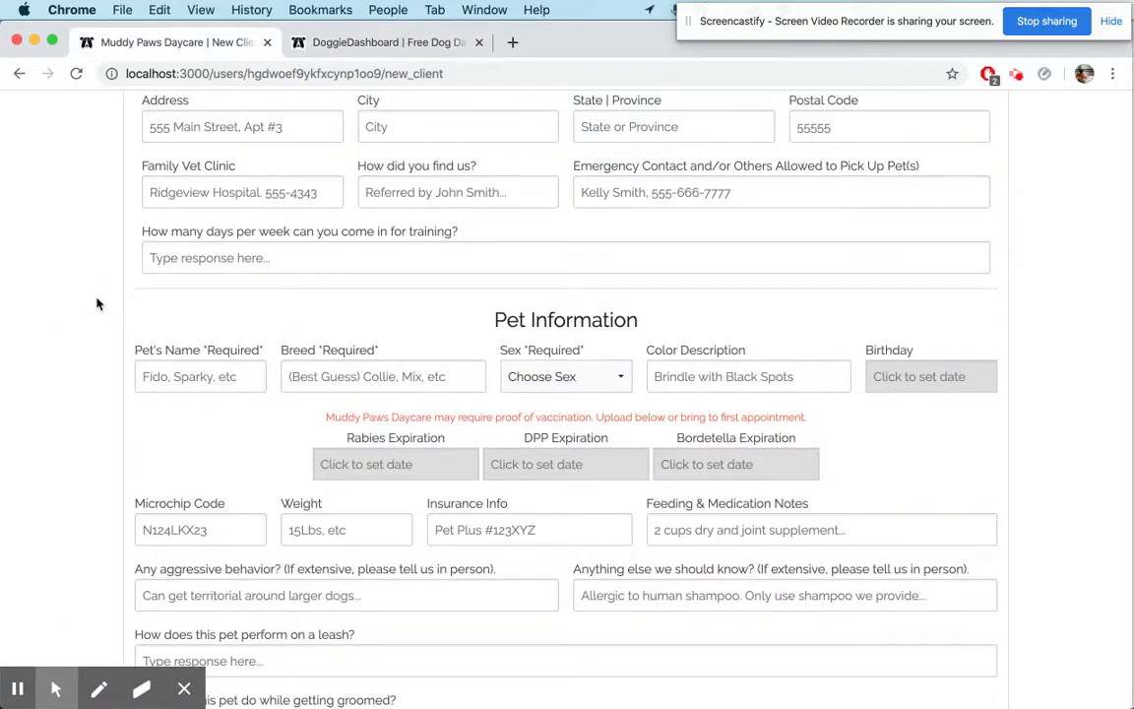
Reload the form and set Rabies Expiration to Apr 1 and DPP to Apr 17 2020
key(super+r)
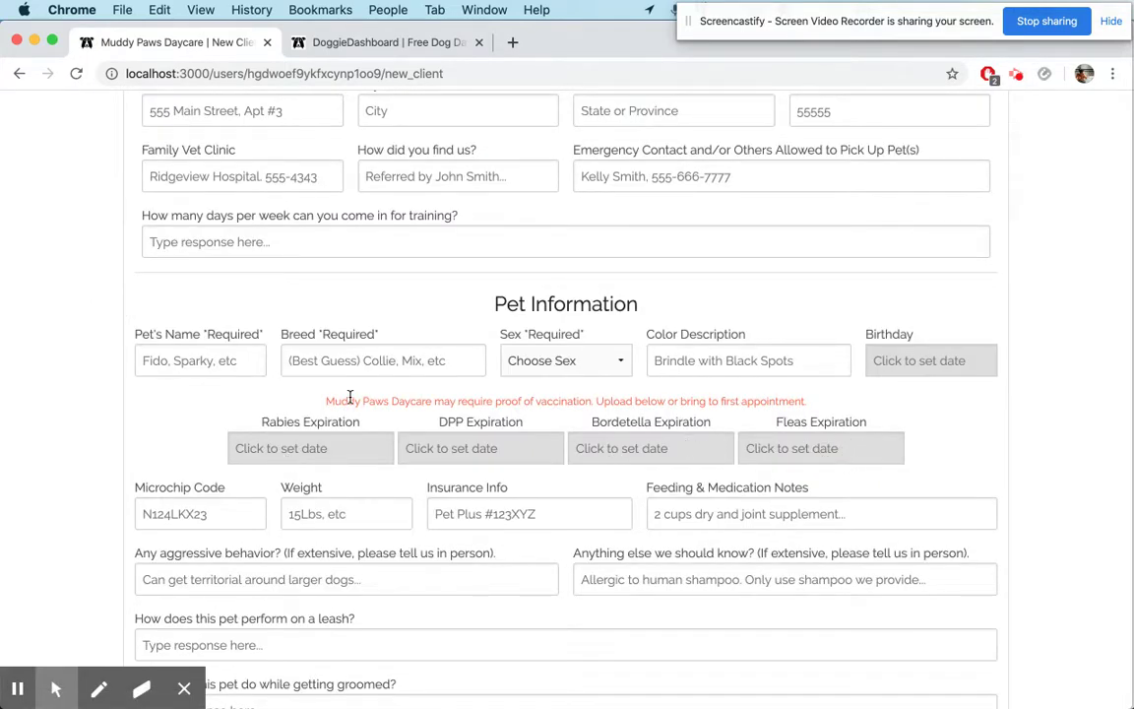
click(328, 450)
click(356, 554)
click(488, 447)
click(588, 604)
Set Bordetella Expiration to Apr 14 and the new Fleas Expiration to Apr 30 2020
click(633, 448)
click(656, 604)
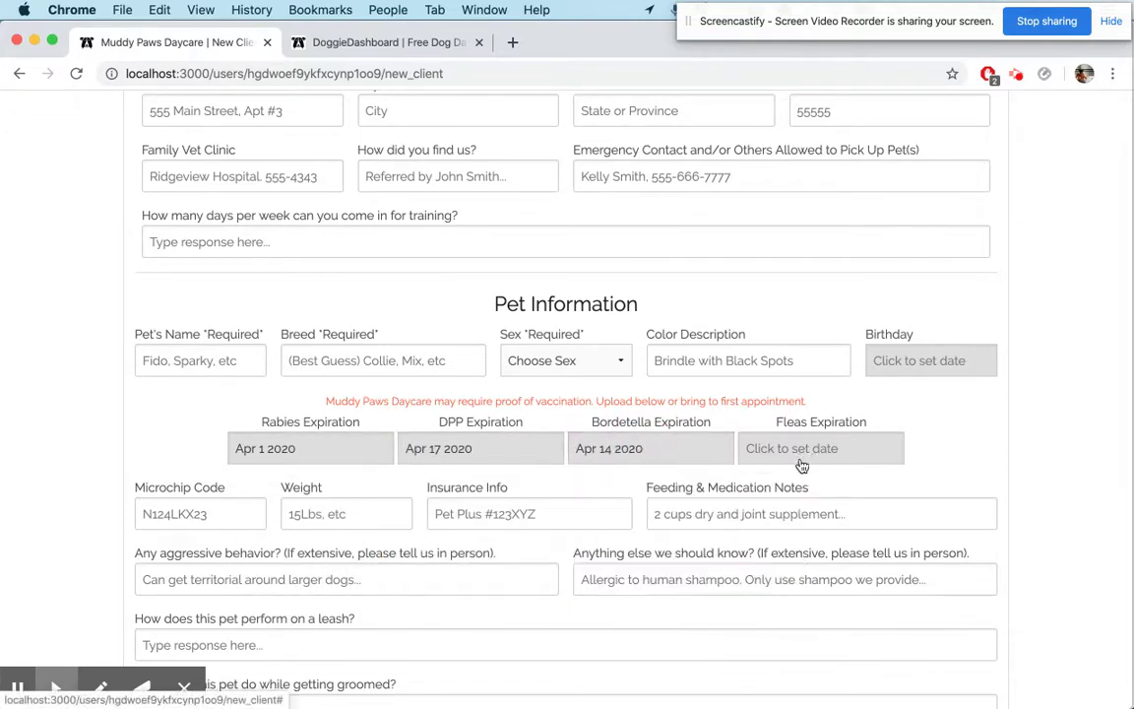
click(797, 454)
click(898, 658)
click(1094, 441)
scroll(1045, 456, down, 5)
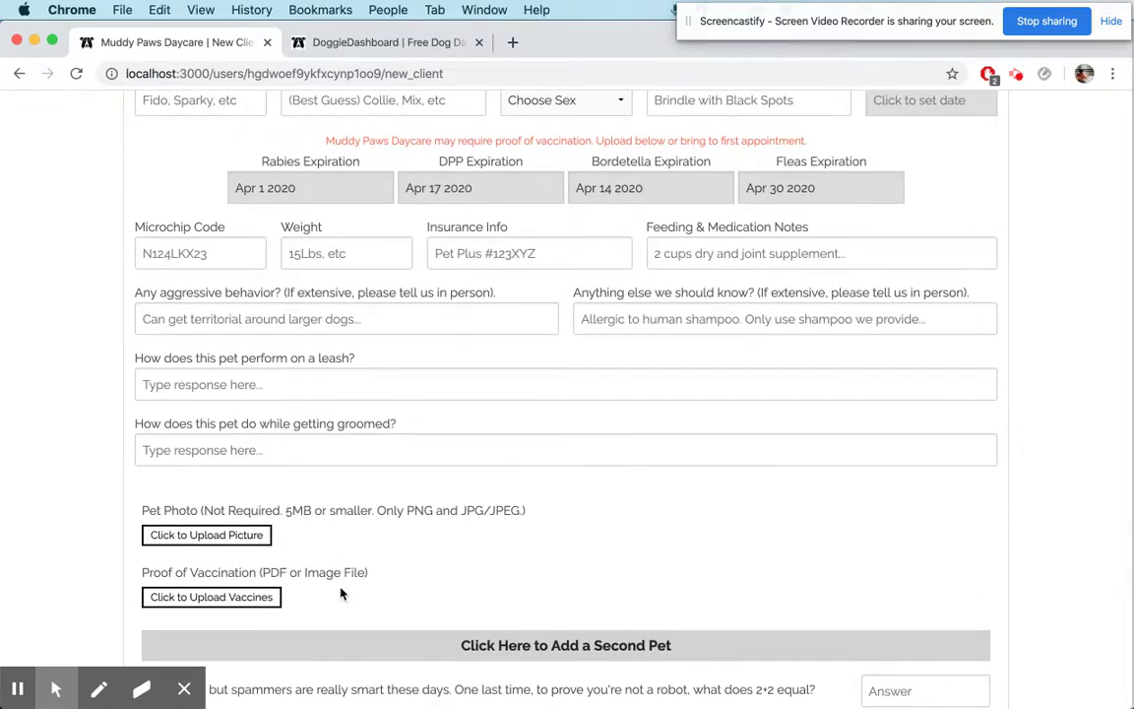
scroll(335, 589, down, 1)
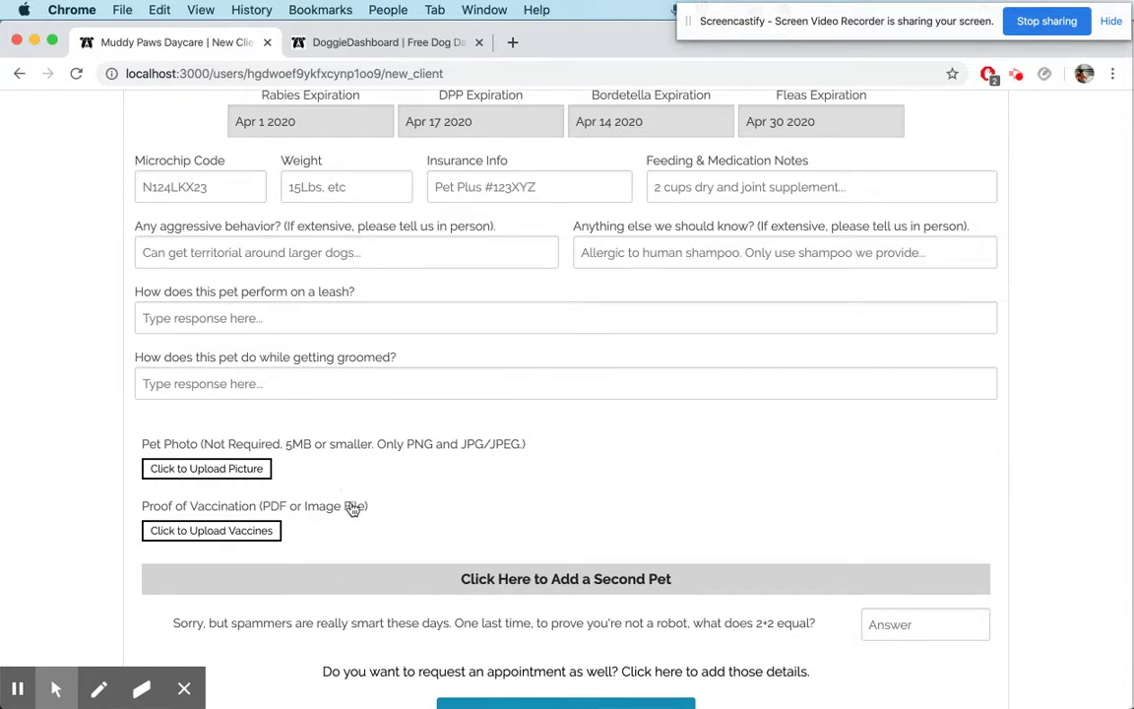
scroll(379, 482, up, 5)
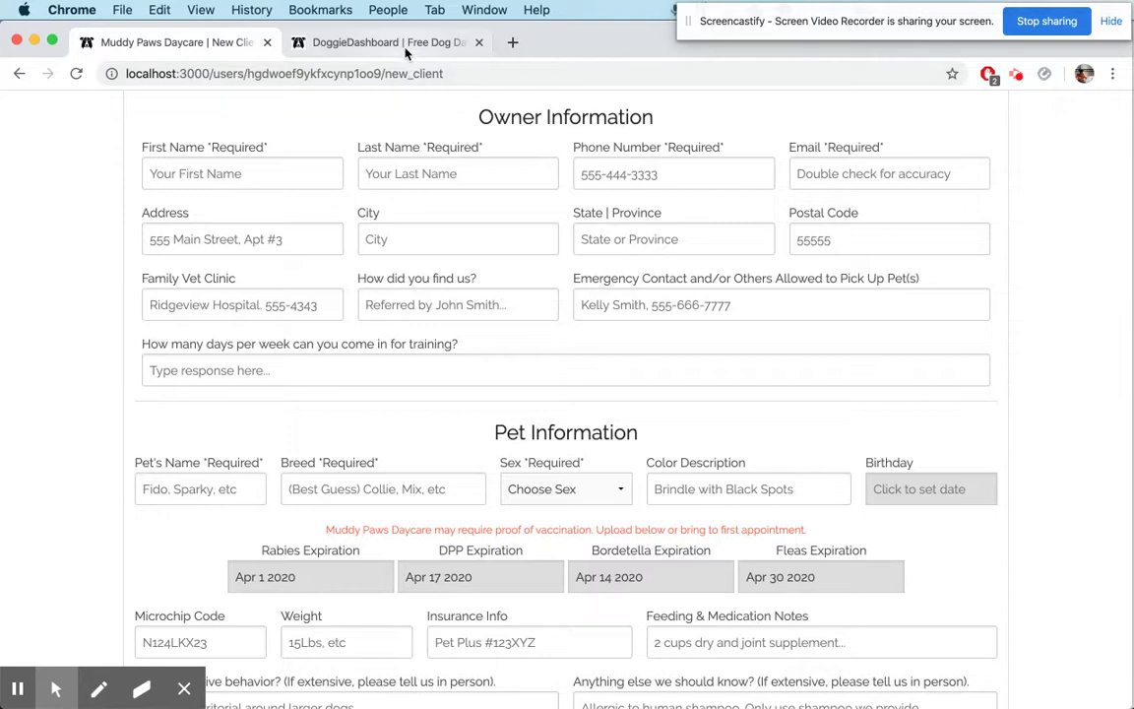
Return to Business Settings and confirm the vaccine names Rabies, DPP, Bordetella and Fleas
click(394, 42)
scroll(689, 323, down, 3)
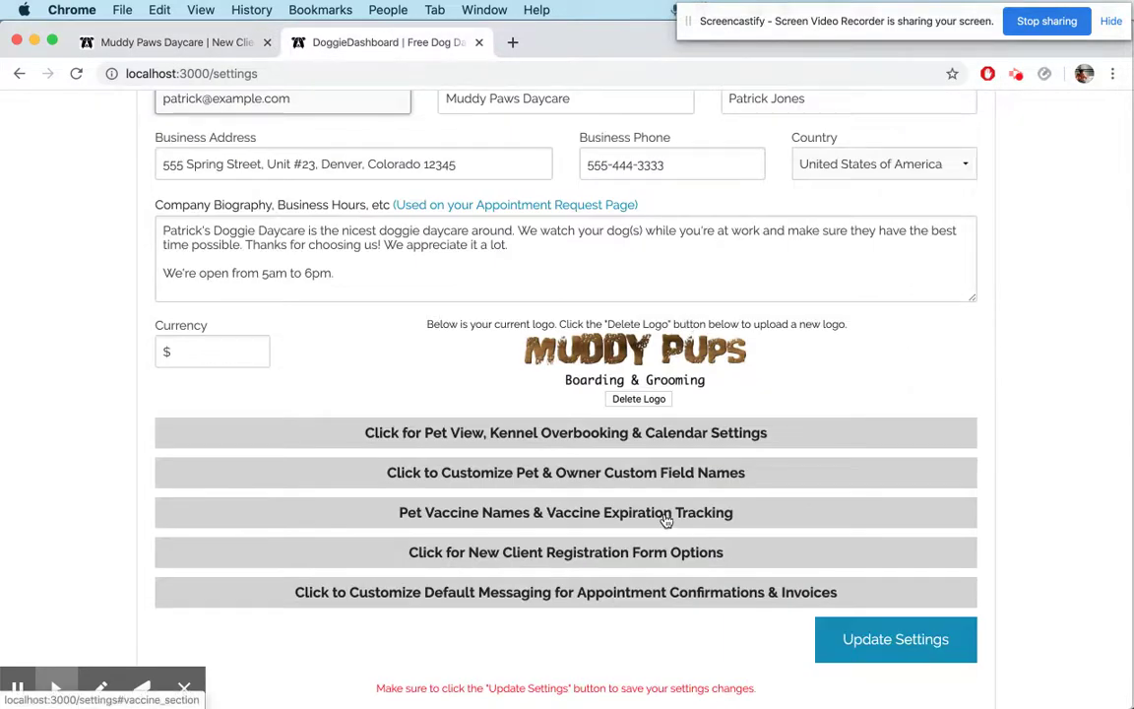
click(702, 512)
scroll(704, 525, down, 3)
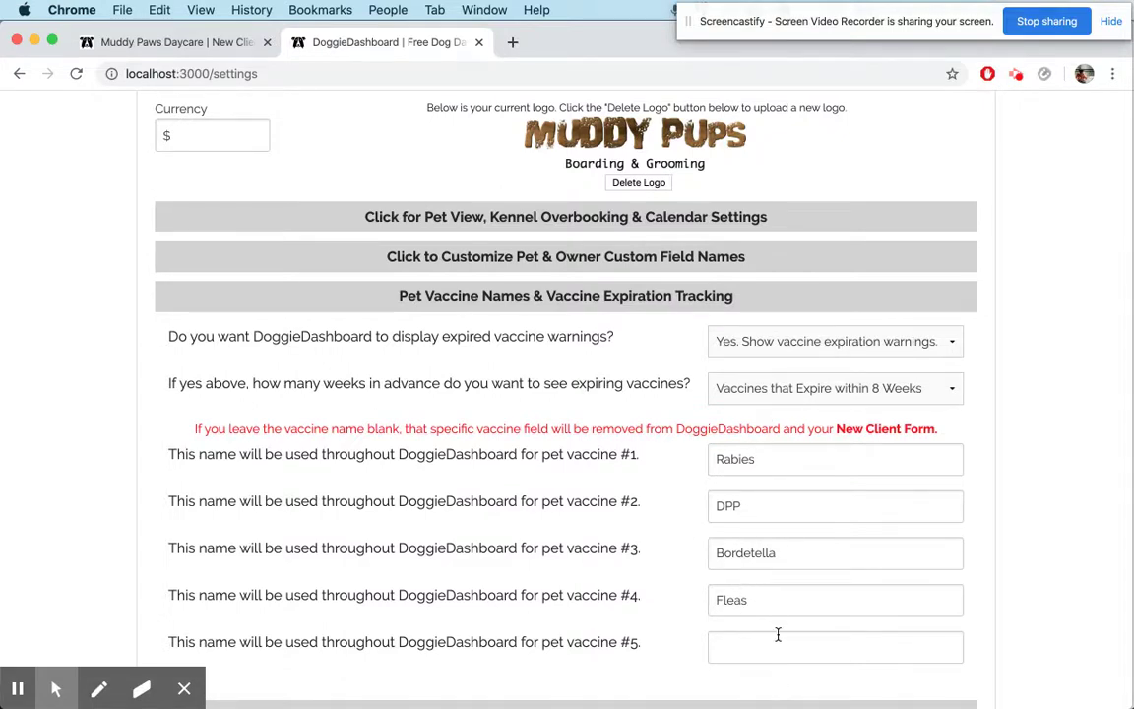
scroll(778, 638, down, 1)
scroll(759, 557, up, 5)
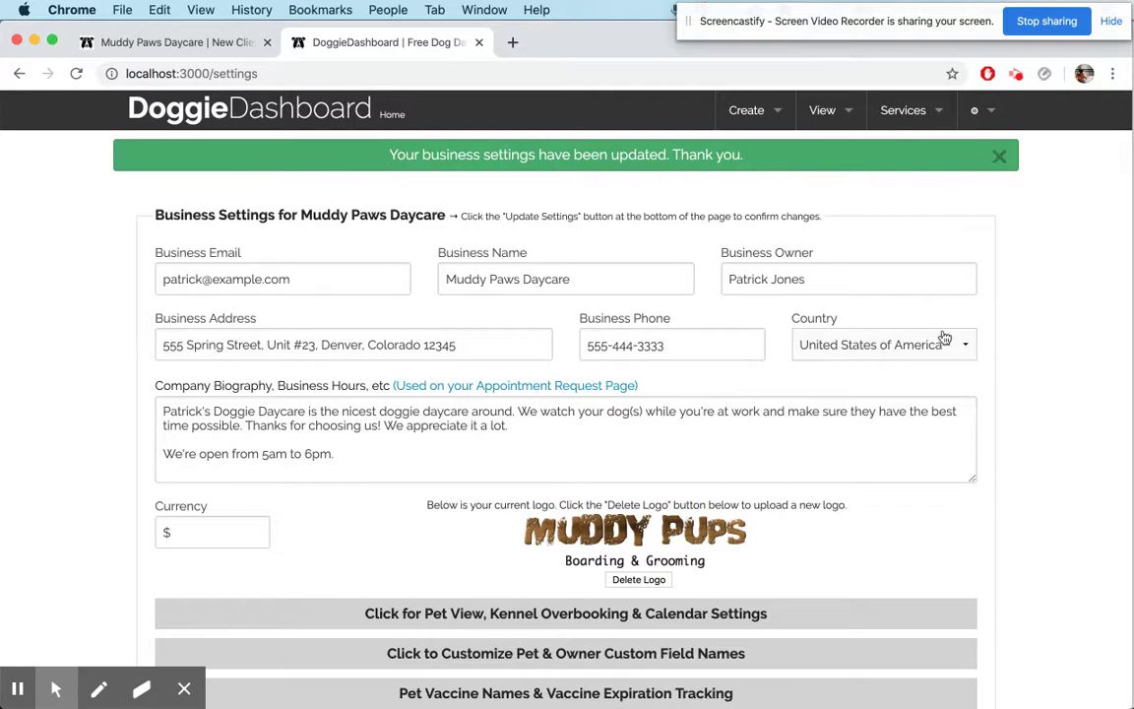
scroll(944, 306, down, 5)
On the new client form settings page, clear Owner Question #1 and Pet Questions #1 and #2
click(710, 317)
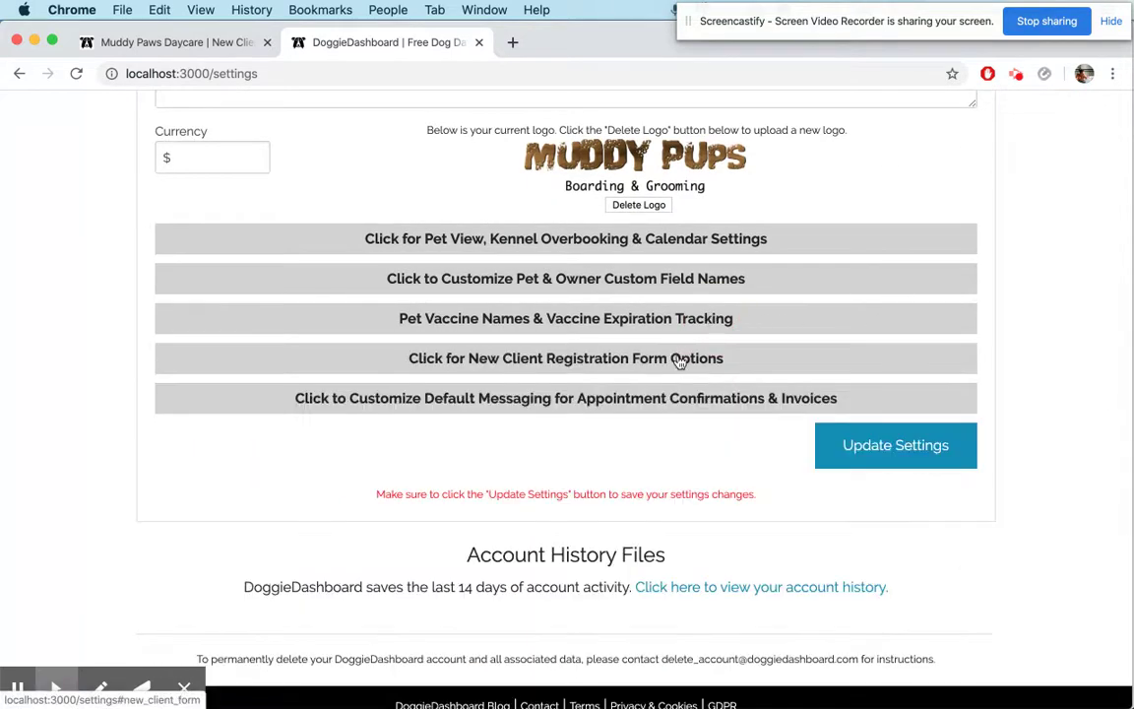
click(677, 360)
click(754, 401)
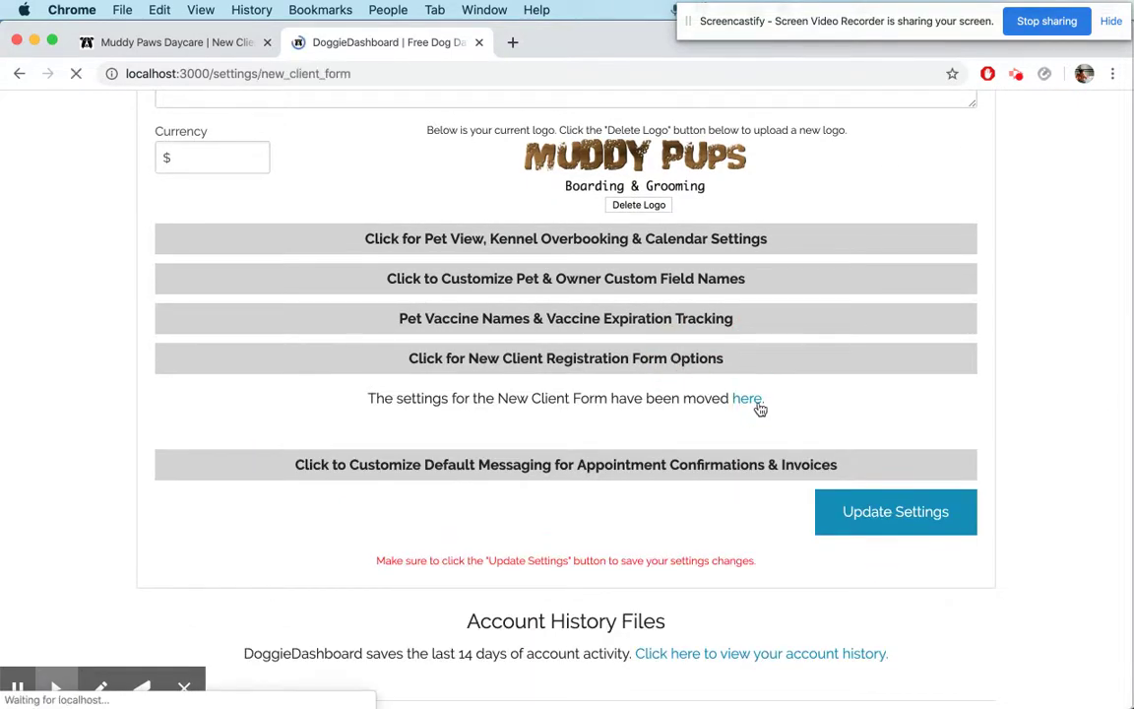
scroll(618, 389, down, 2)
triple_click(334, 426)
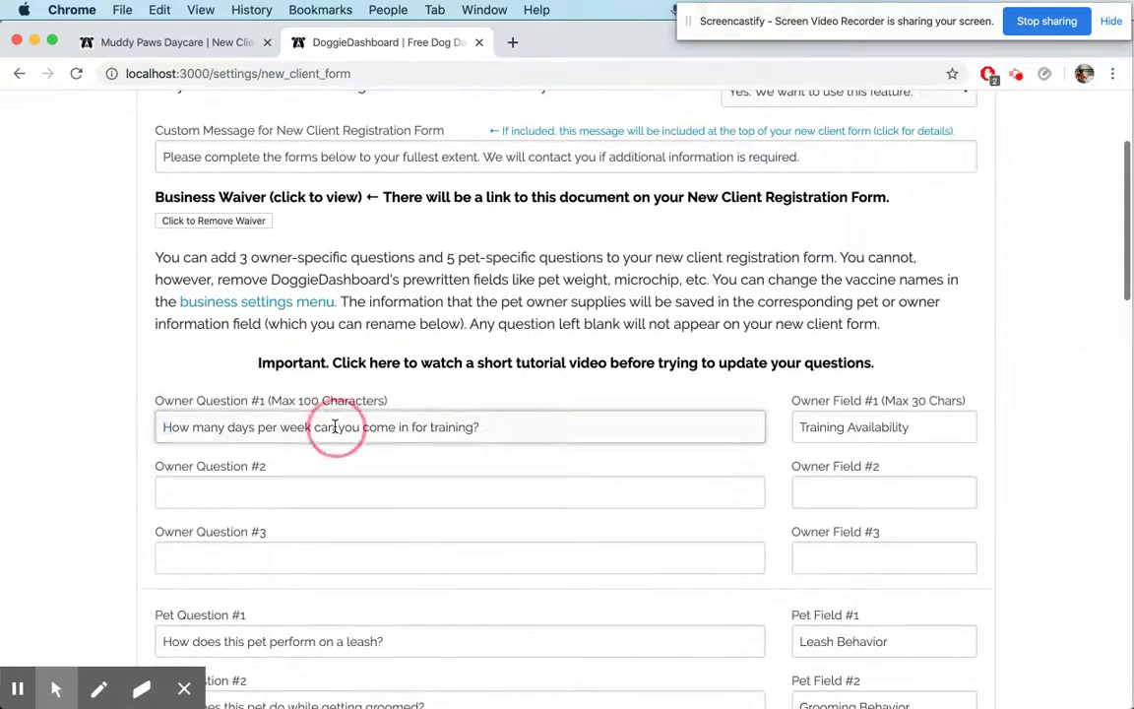
key(BackSpace)
scroll(404, 481, down, 3)
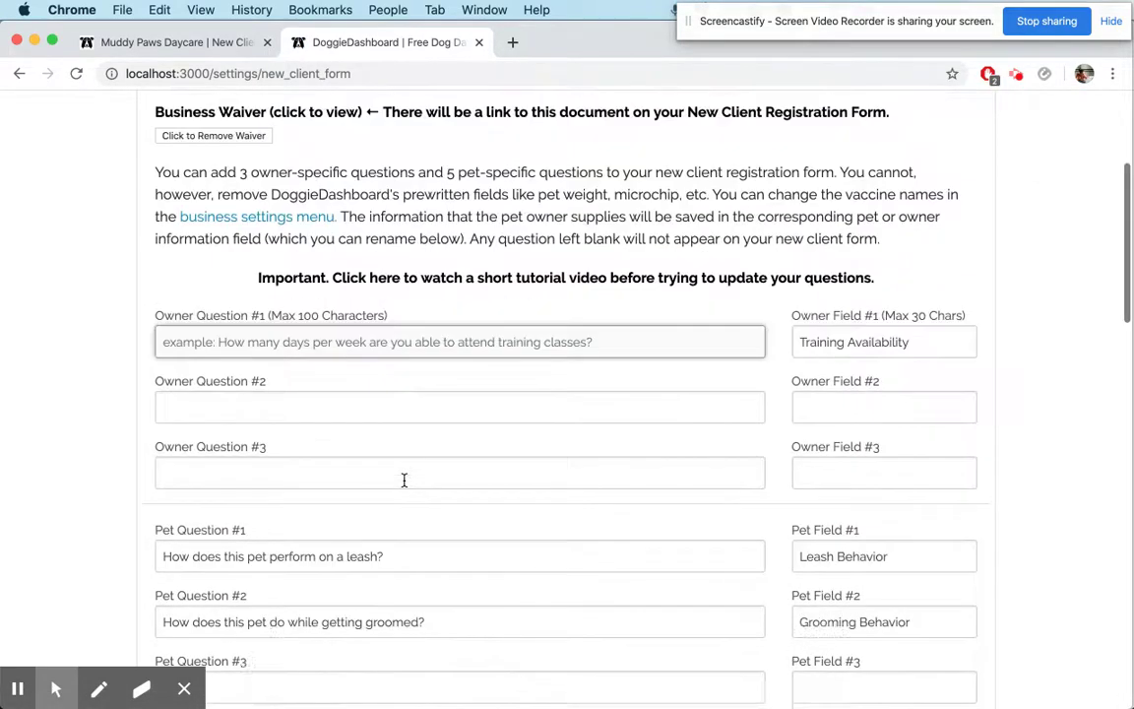
triple_click(340, 513)
key(BackSpace)
triple_click(319, 577)
key(BackSpace)
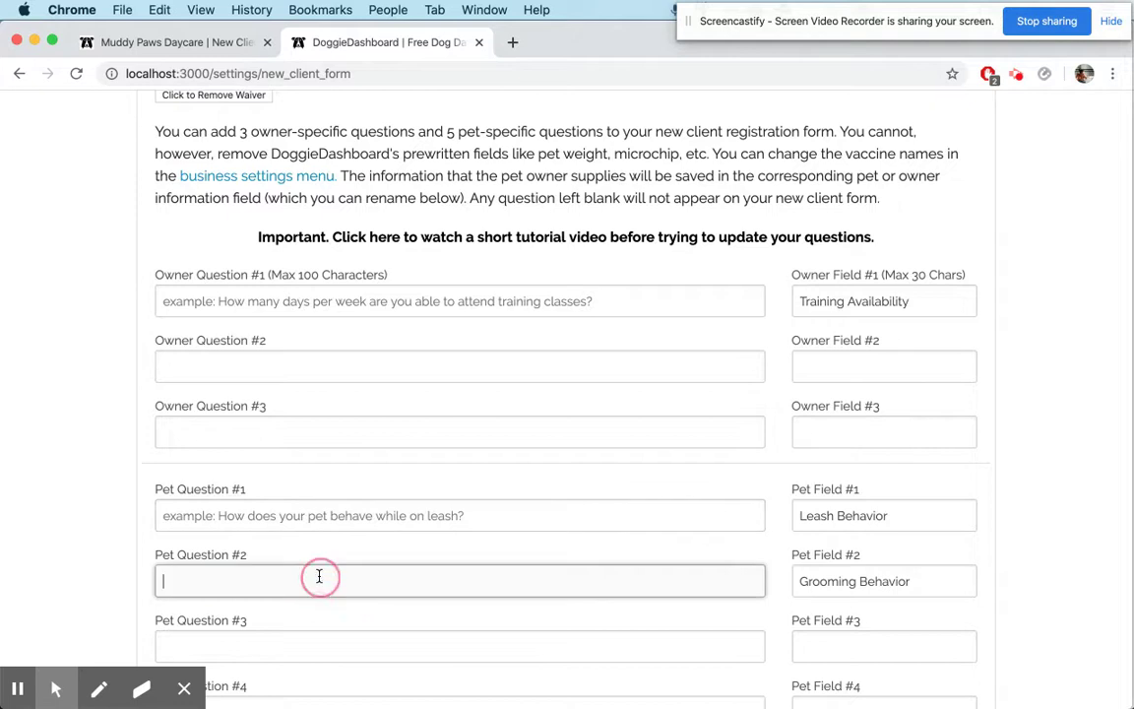
Name Owner Field #2 'Car Information' and Pet Field #3 'Running Speed'
scroll(319, 576, down, 4)
scroll(320, 474, up, 1)
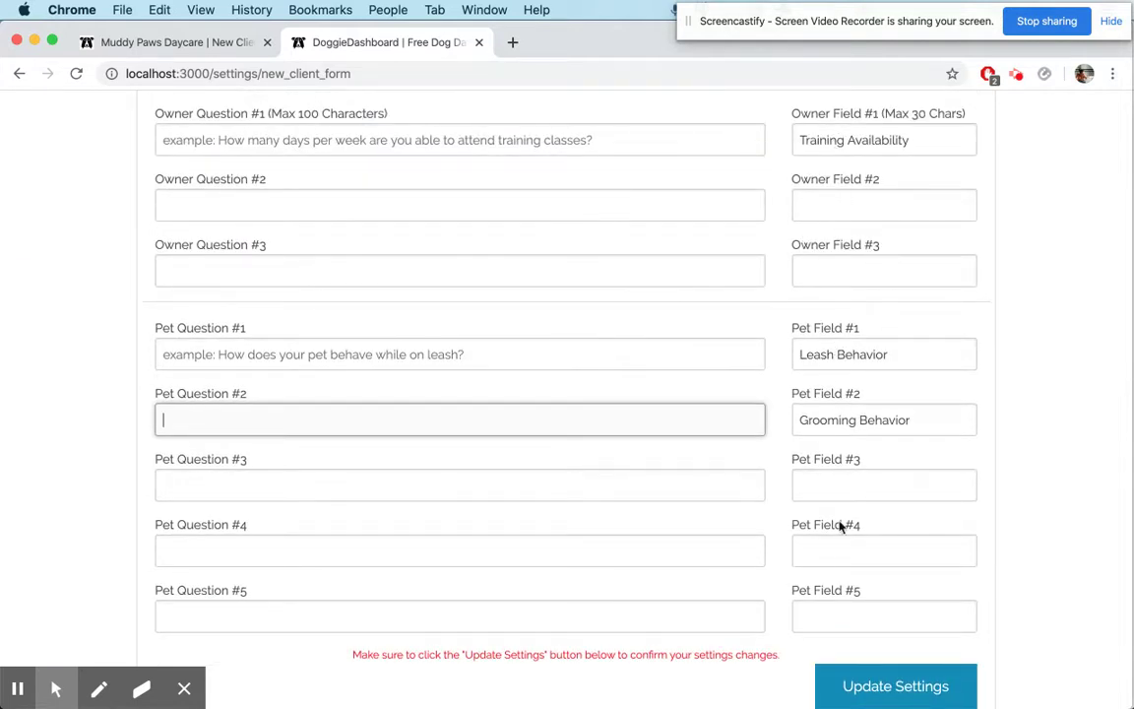
scroll(863, 211, up, 1)
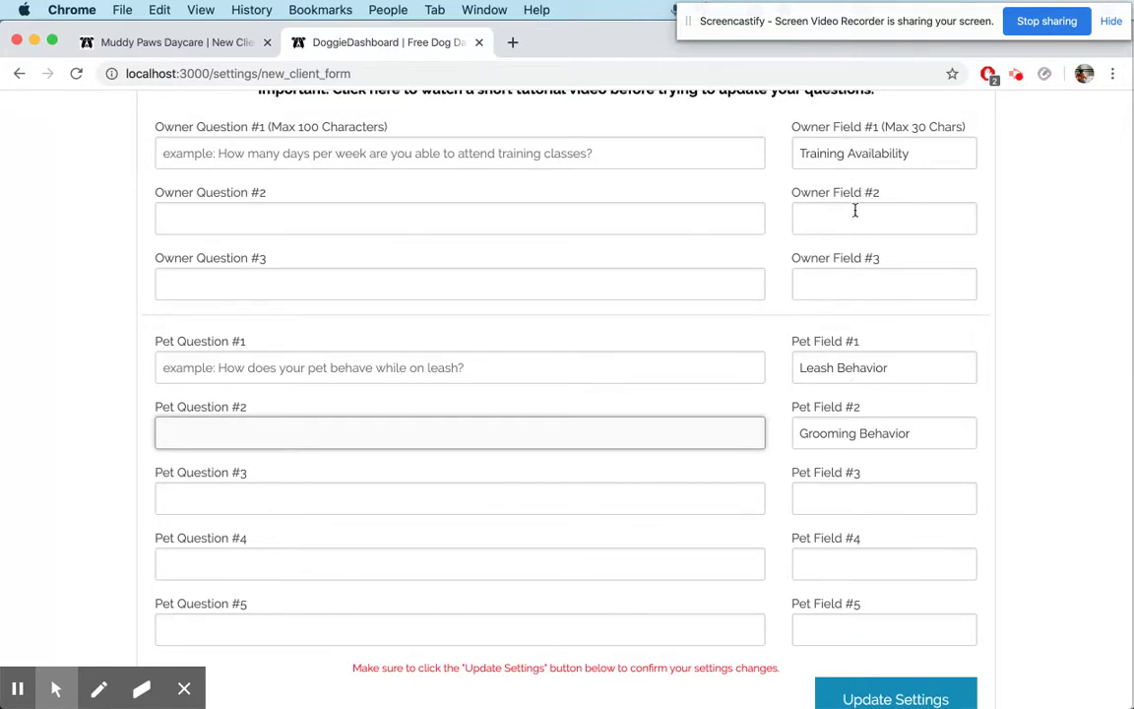
scroll(846, 203, up, 1)
click(838, 262)
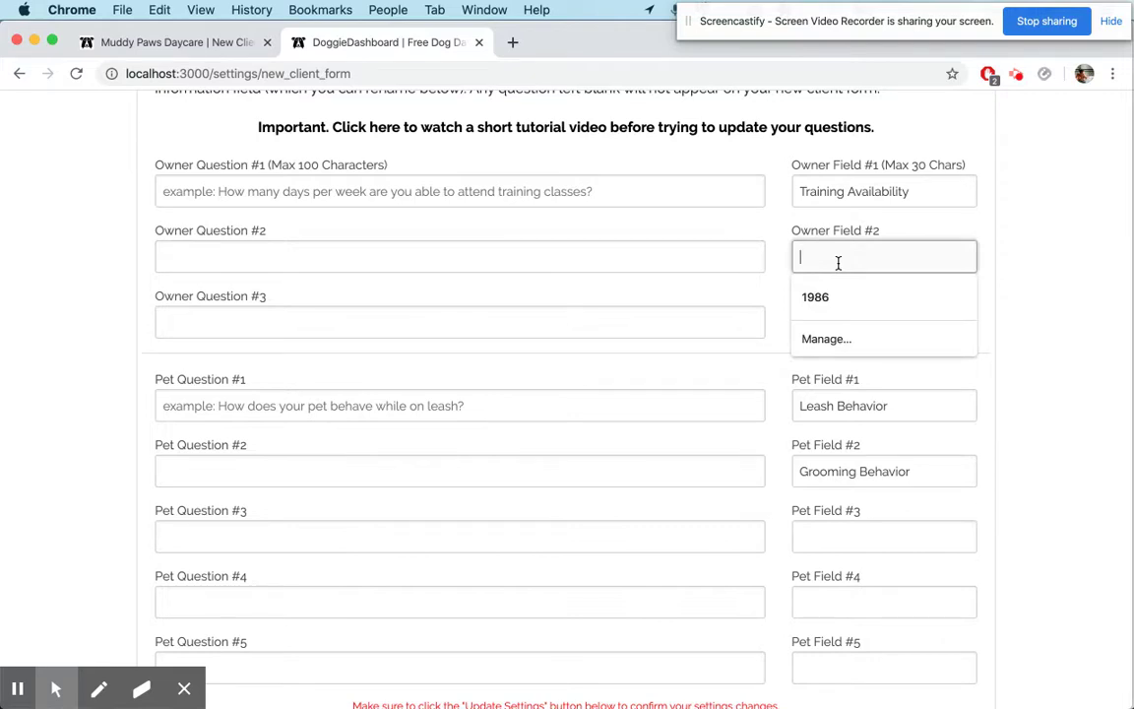
text(Car Information)
scroll(1039, 344, down, 3)
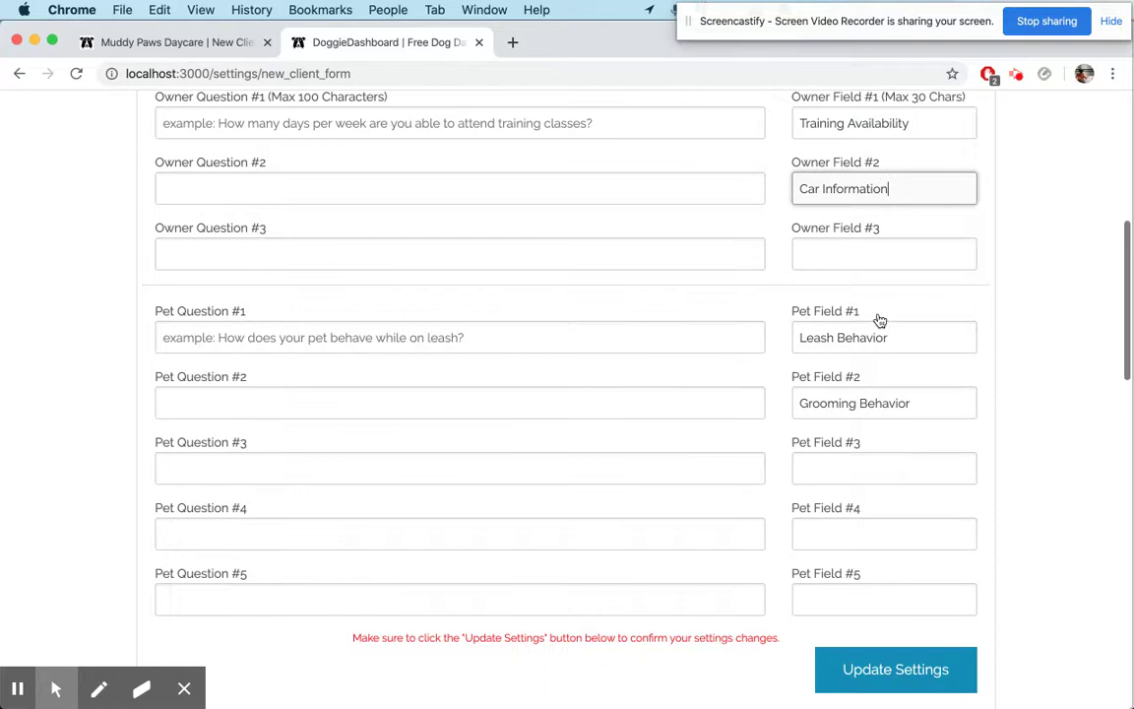
click(843, 460)
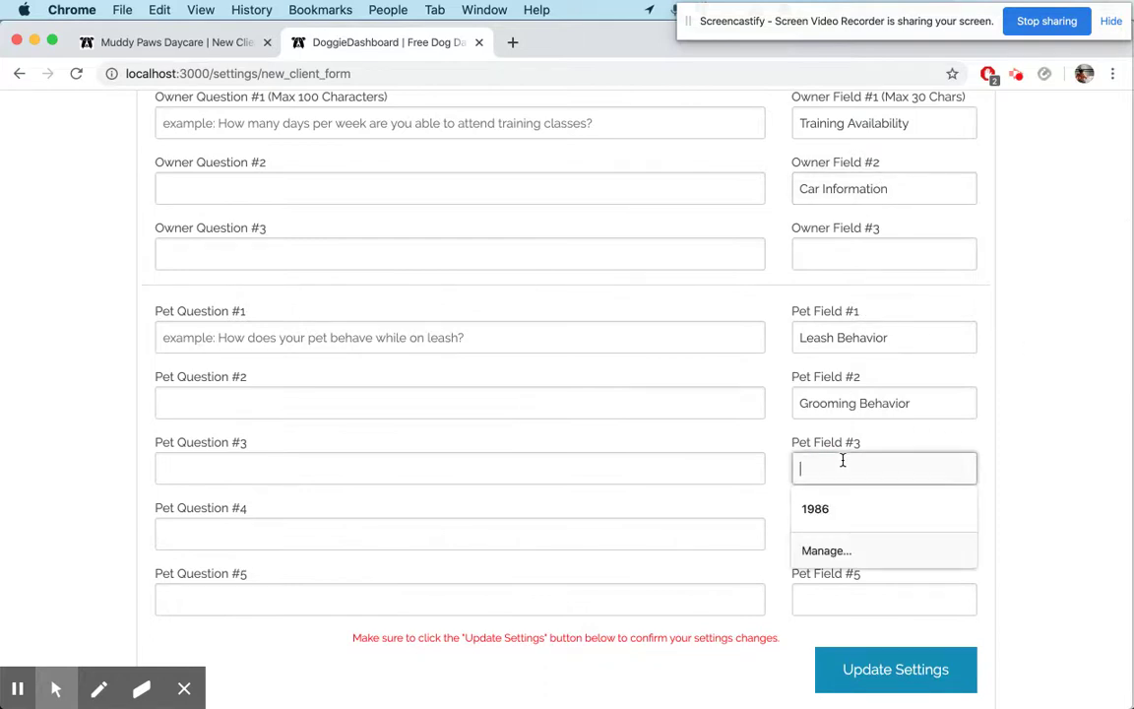
text(Running Speed)
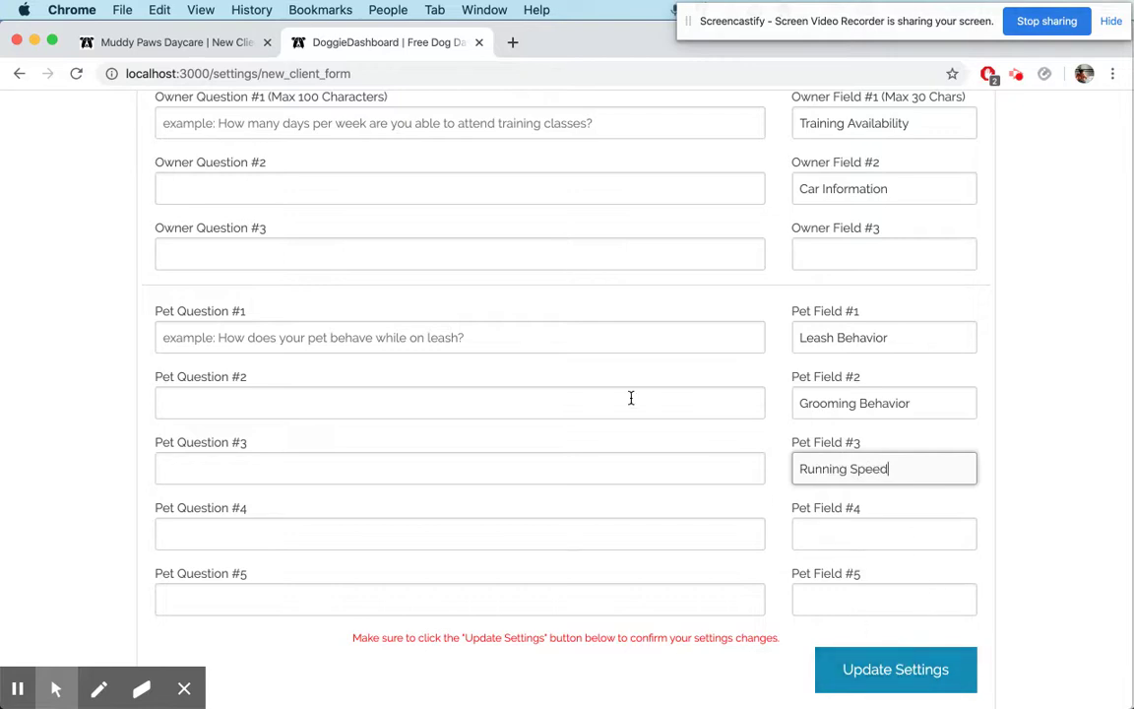
Save the client registration form settings, dismiss the confirmation, and review the preview form
click(870, 669)
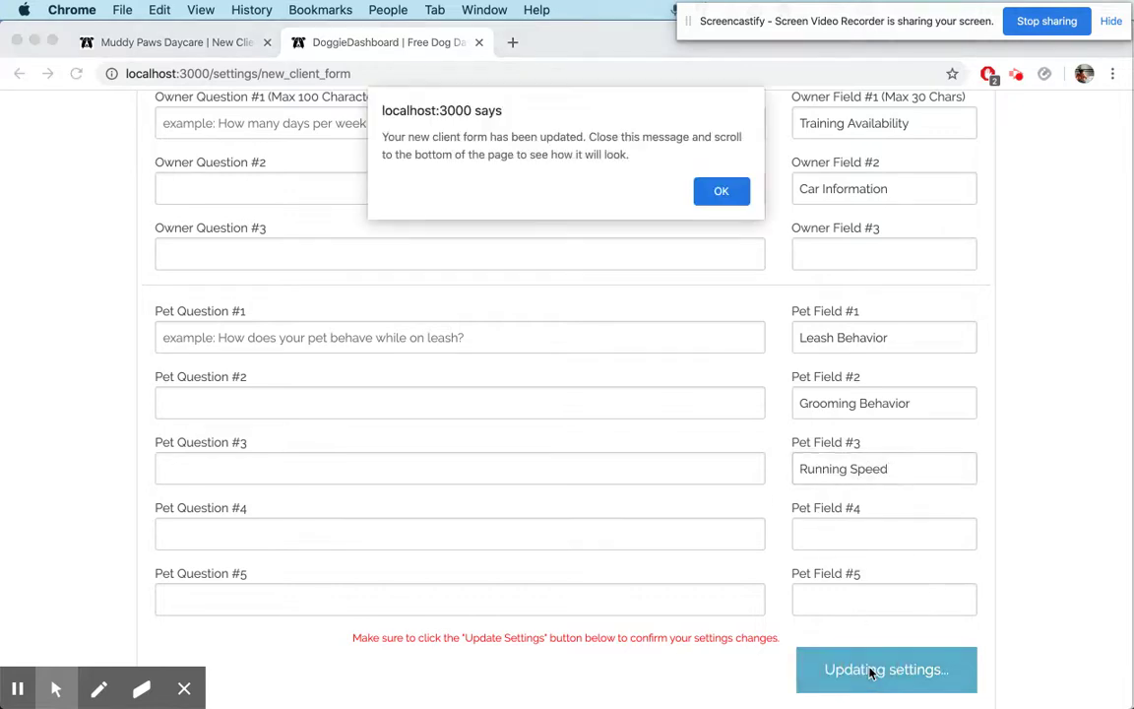
click(728, 193)
scroll(717, 379, down, 10)
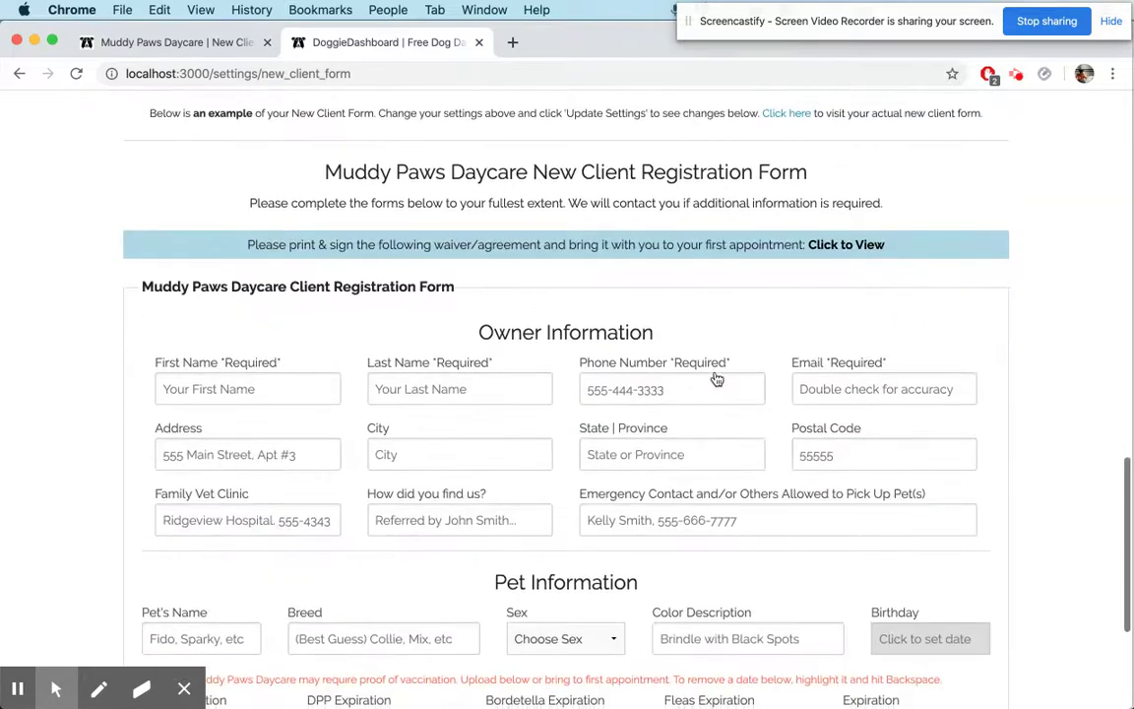
scroll(500, 296, down, 5)
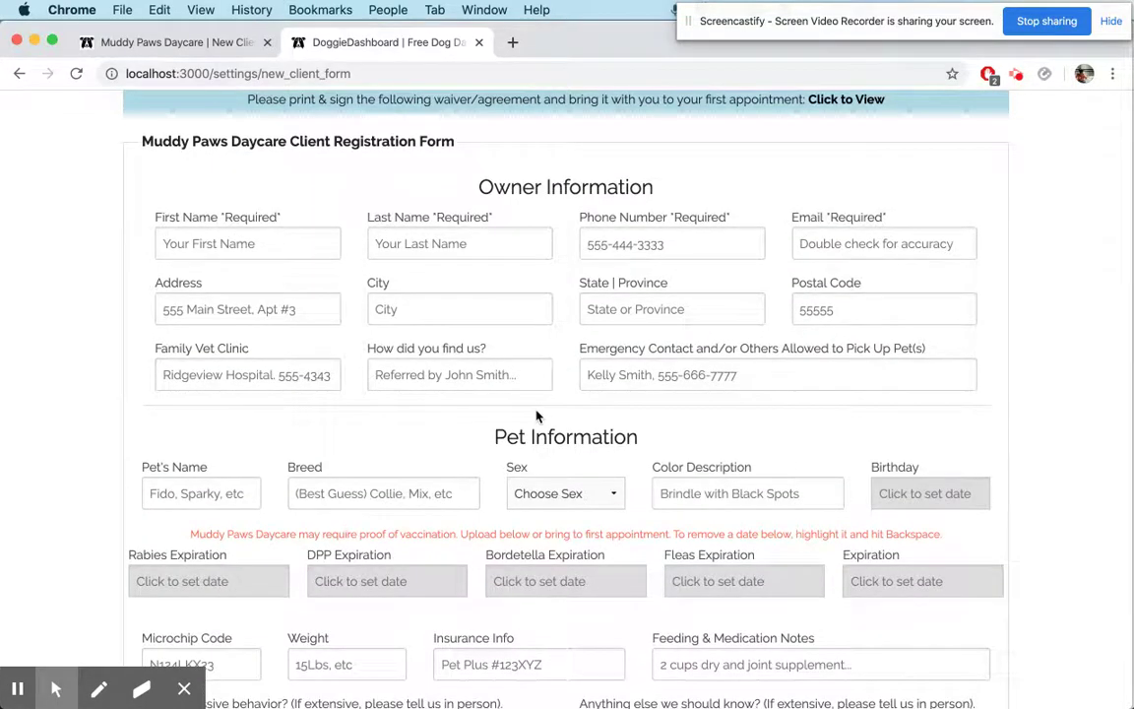
scroll(512, 423, down, 3)
scroll(474, 559, up, 15)
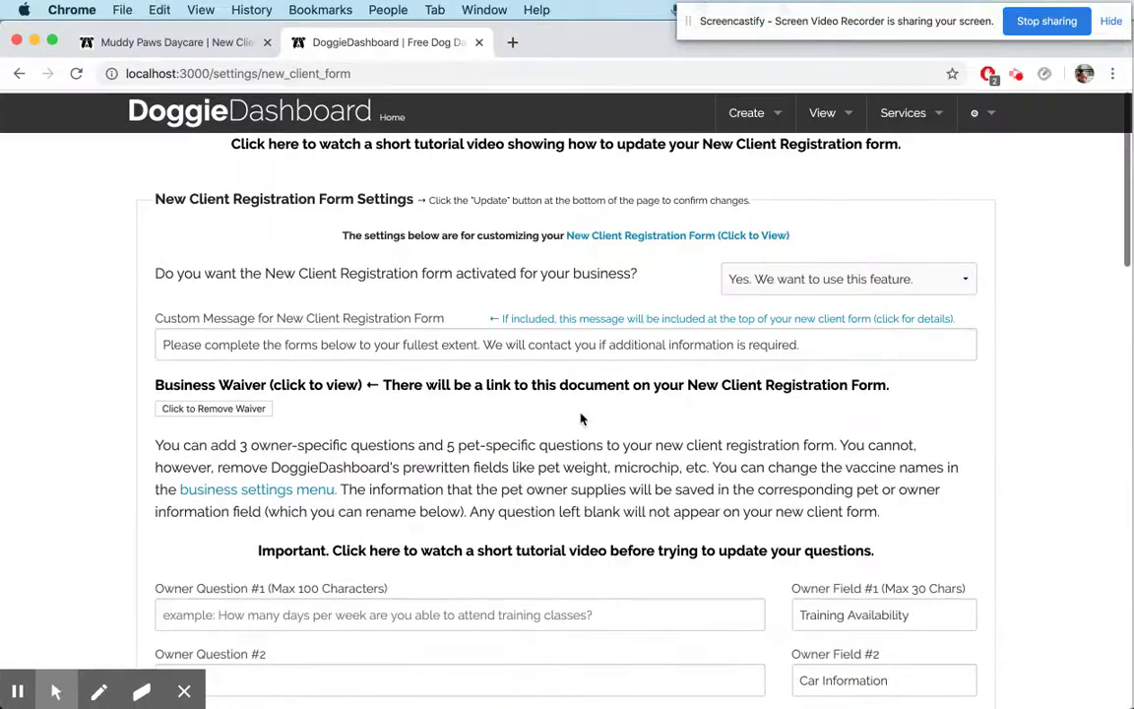
click(746, 113)
Check the new pet form for the Leash Behavior, Grooming Behavior and Running Speed fields
click(731, 160)
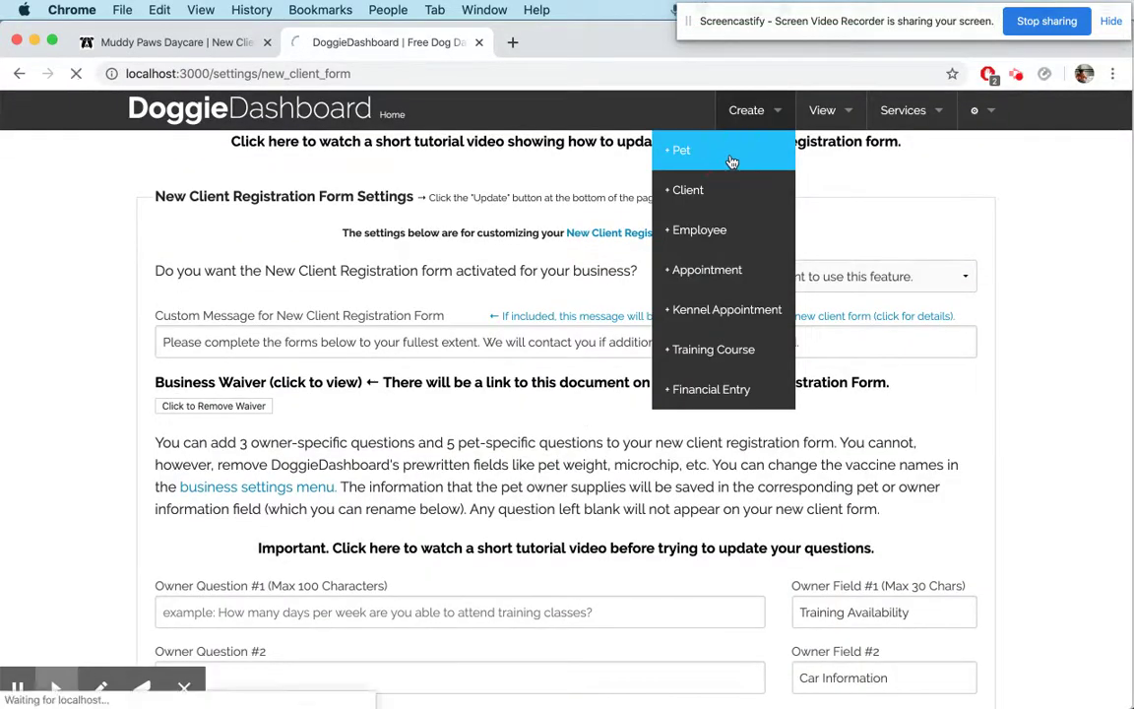
scroll(669, 311, down, 2)
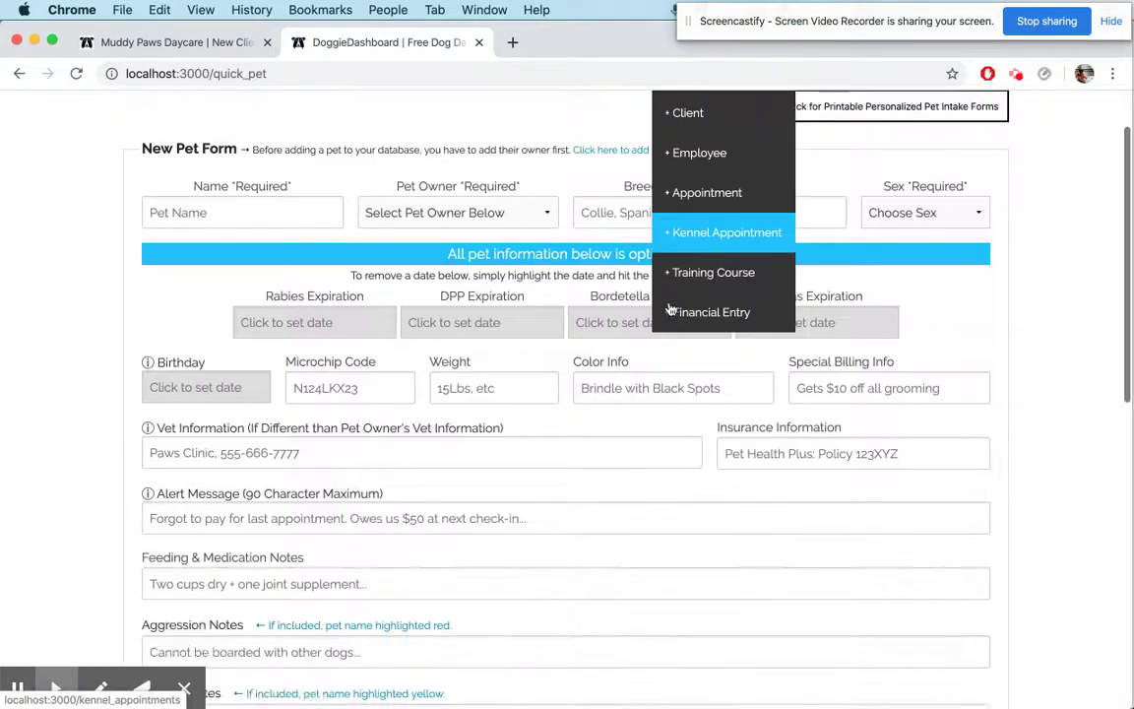
scroll(669, 311, down, 10)
double_click(224, 362)
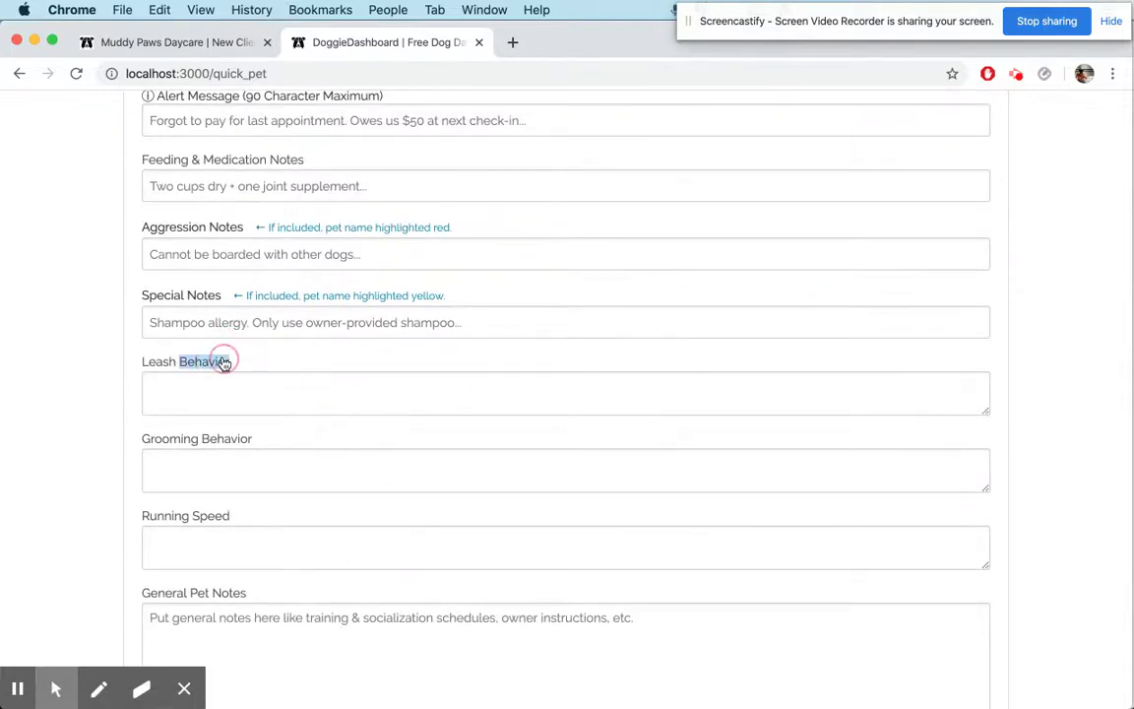
triple_click(209, 438)
triple_click(206, 521)
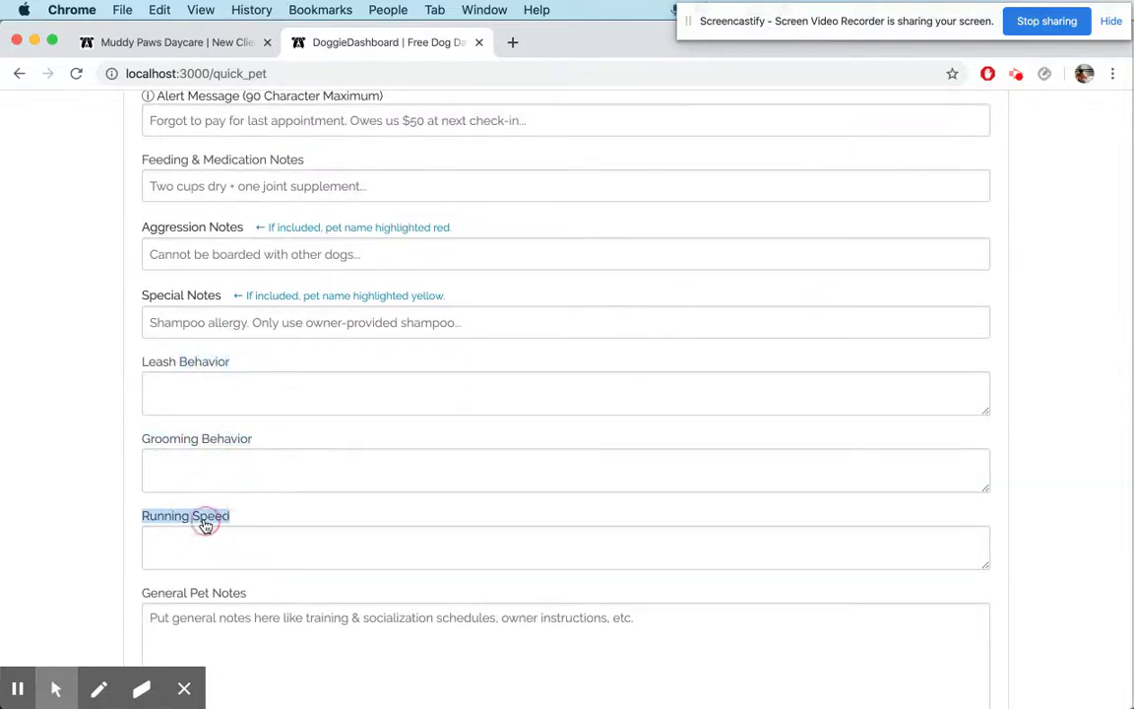
scroll(591, 443, up, 10)
Check the New Pet Owner form for the Car Information field, then return to the Muddy Paws Daycare tab
click(740, 111)
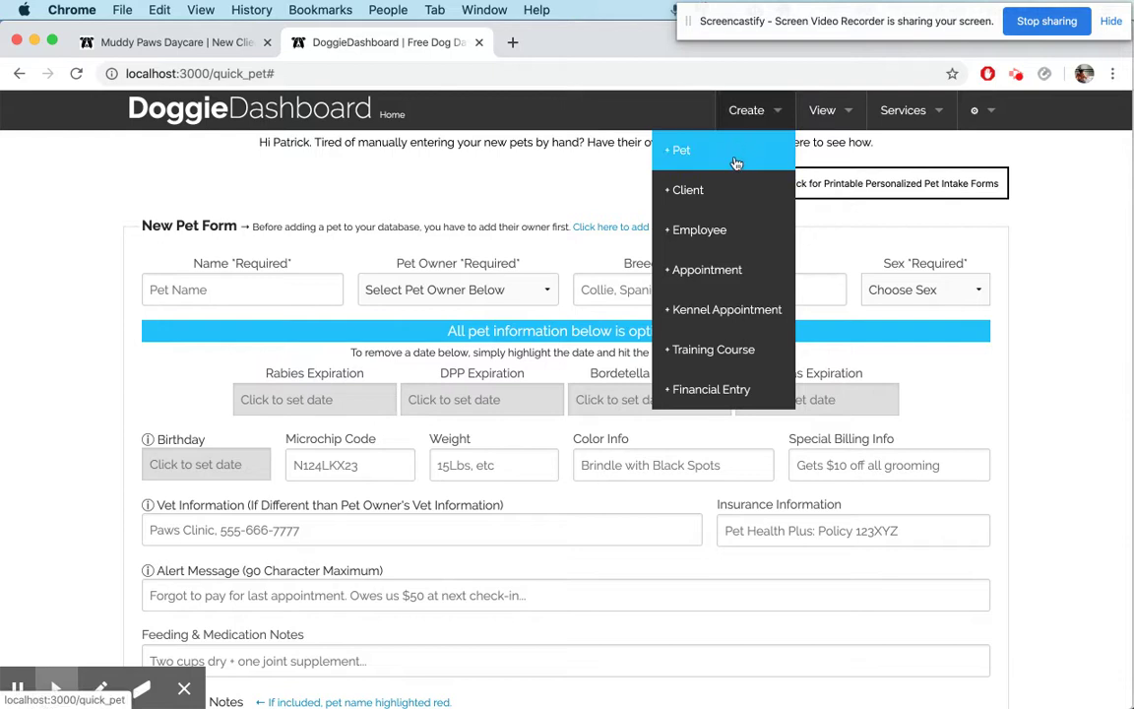
click(726, 192)
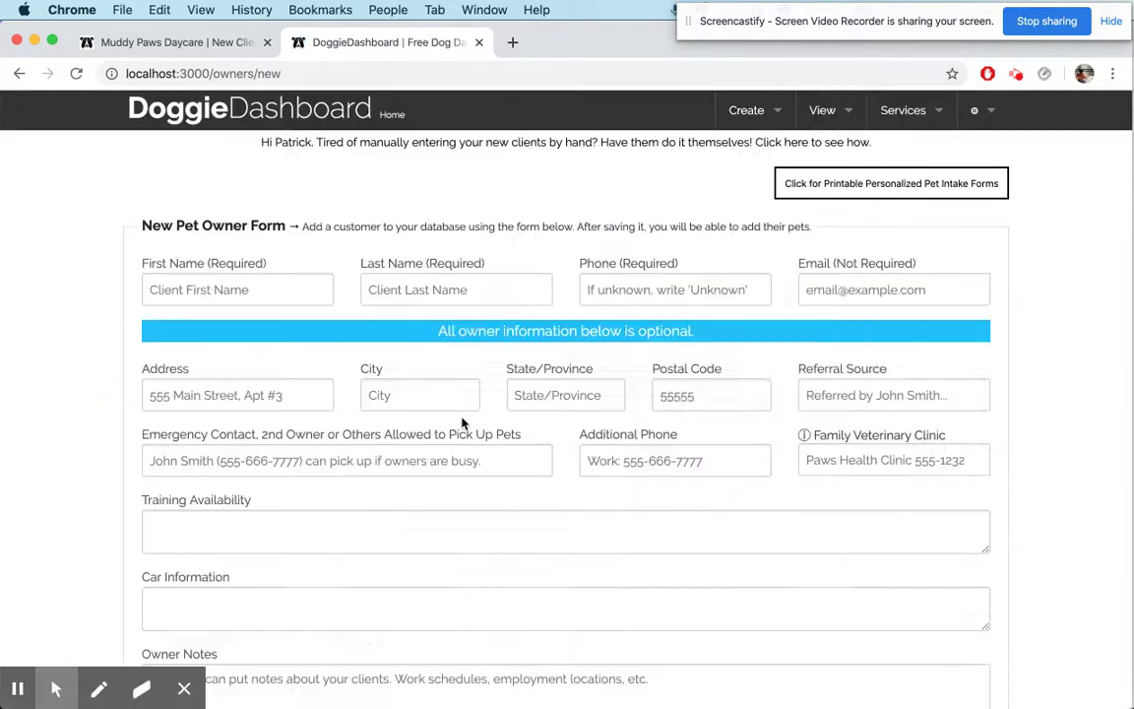
scroll(462, 423, down, 4)
triple_click(210, 356)
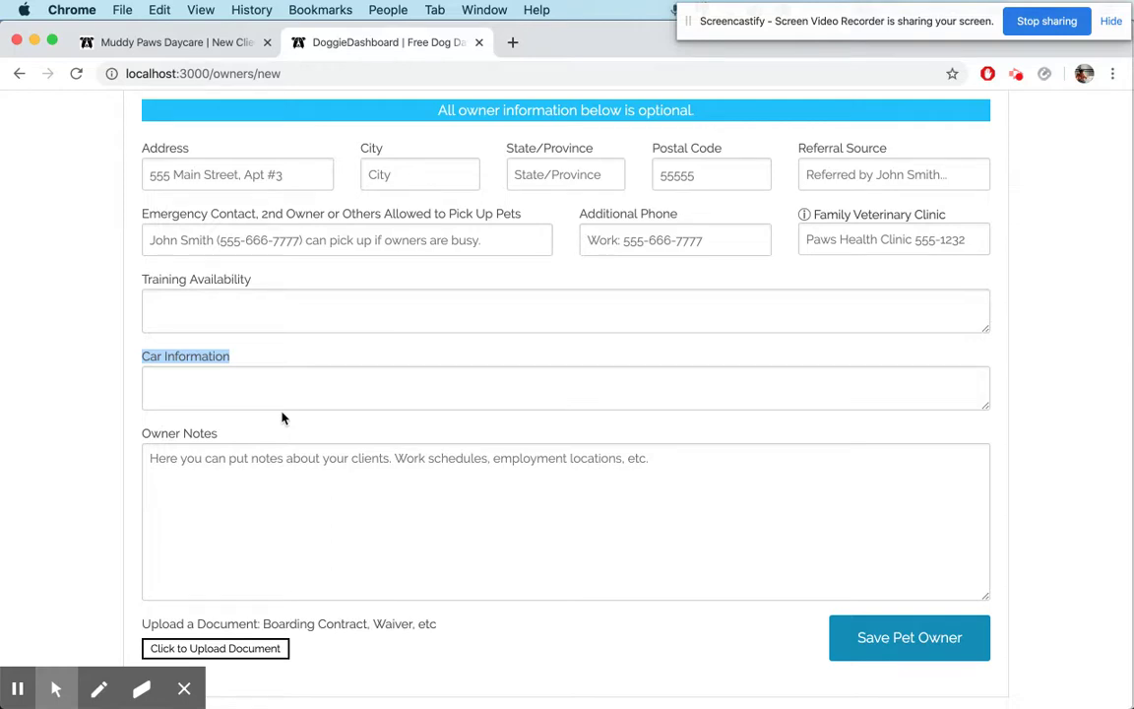
scroll(282, 418, up, 5)
click(177, 45)
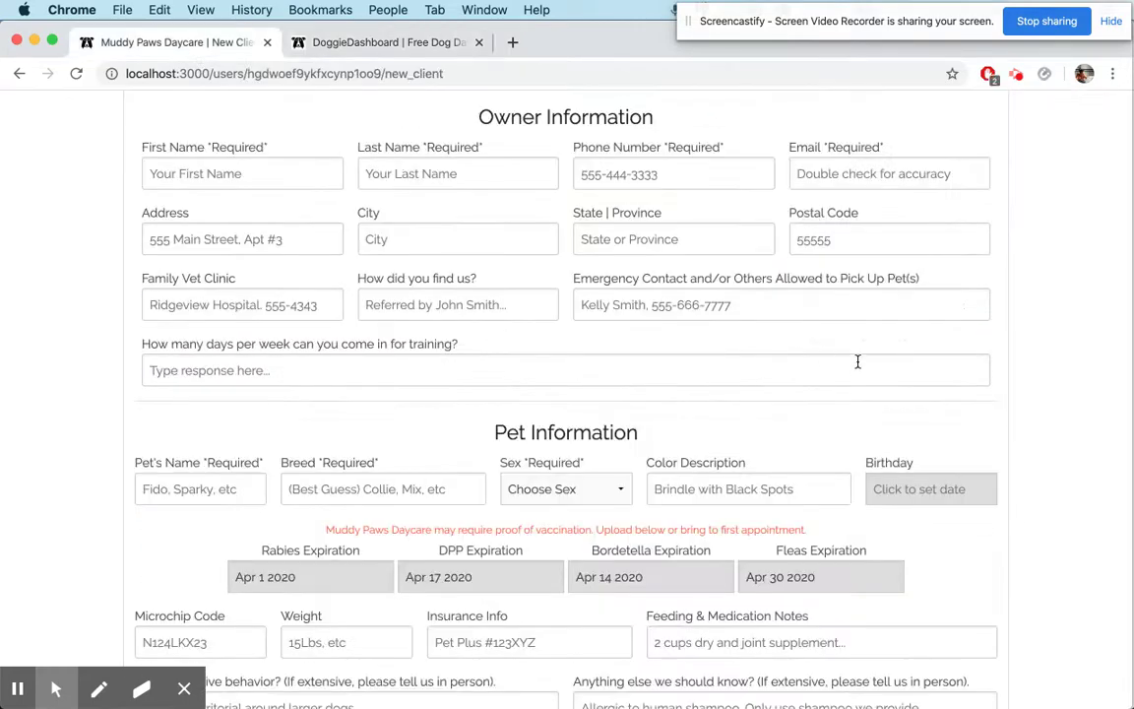
Reload the tab and go from Business Settings to the New Client Registration Form settings via the 'here.' link
scroll(857, 362, up, 10)
key(super+r)
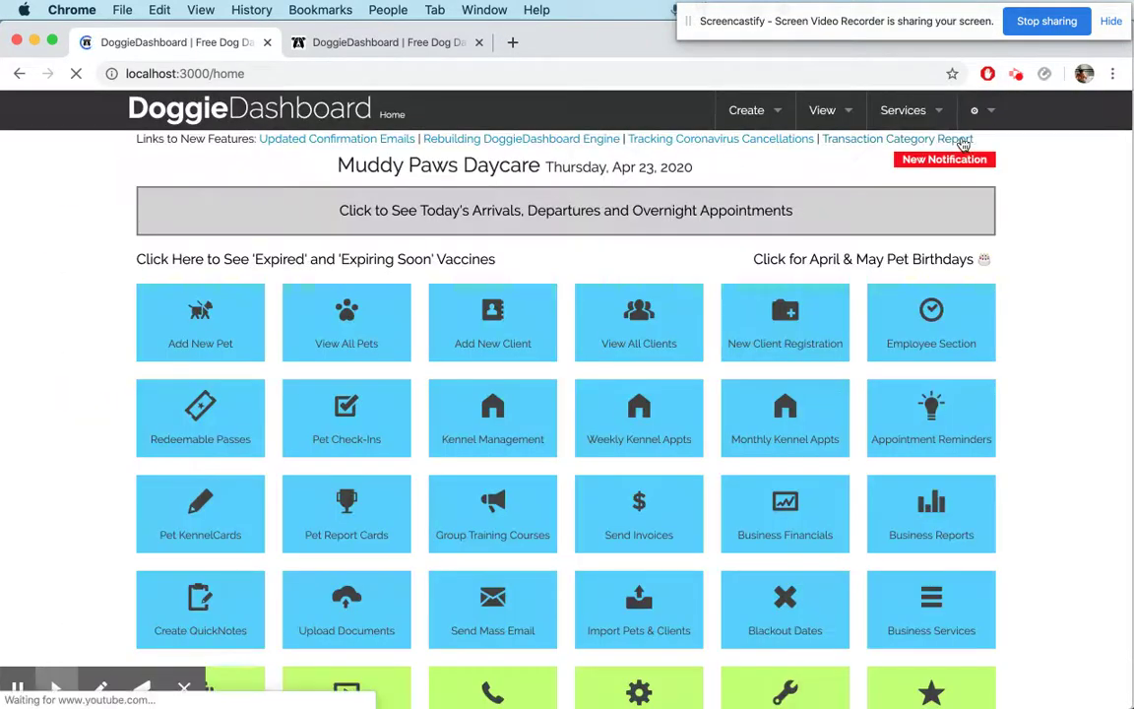
mouse_move(973, 112)
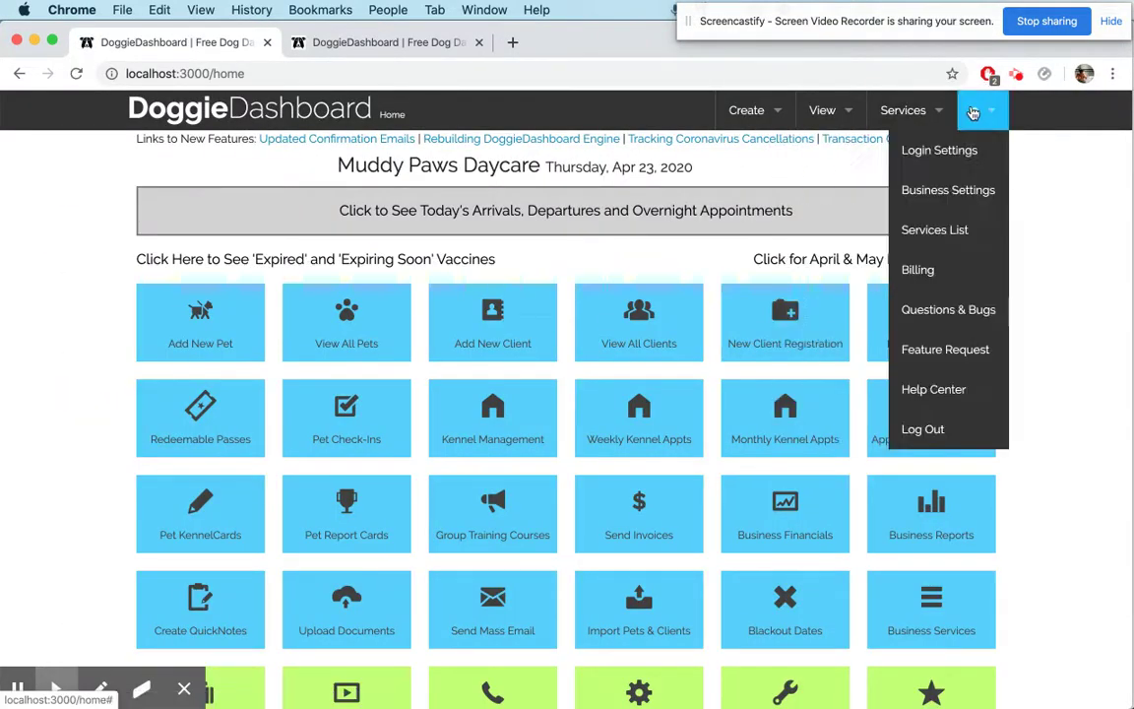
click(959, 192)
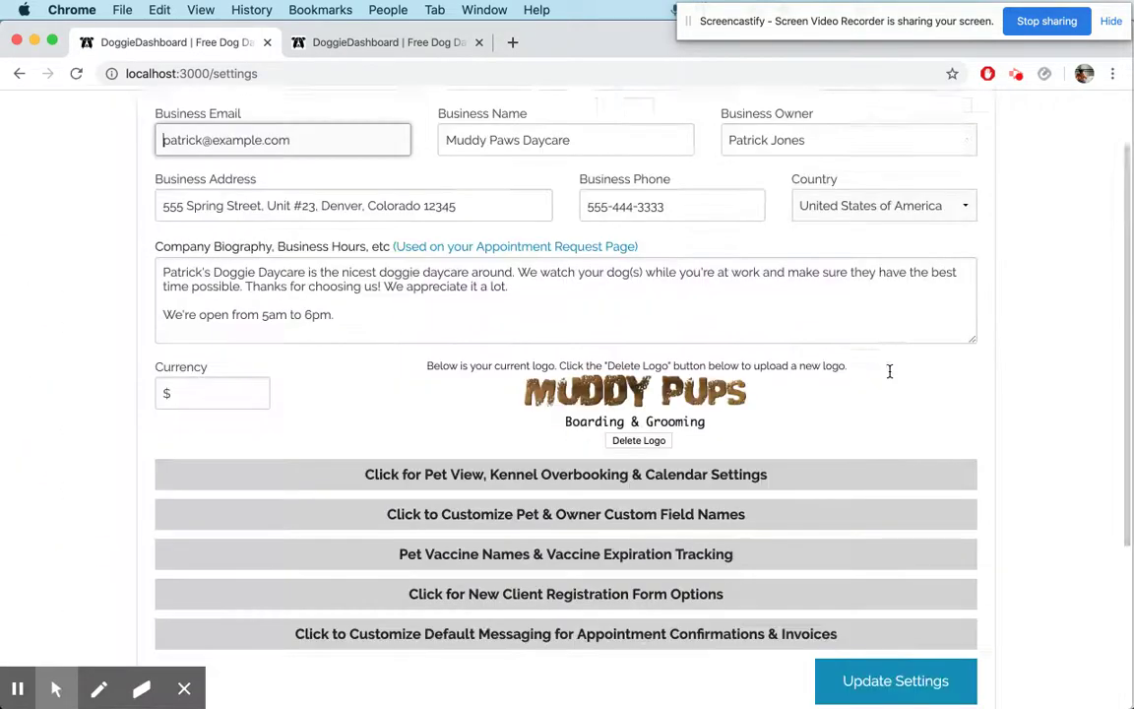
scroll(652, 506, down, 2)
click(643, 512)
scroll(744, 481, down, 2)
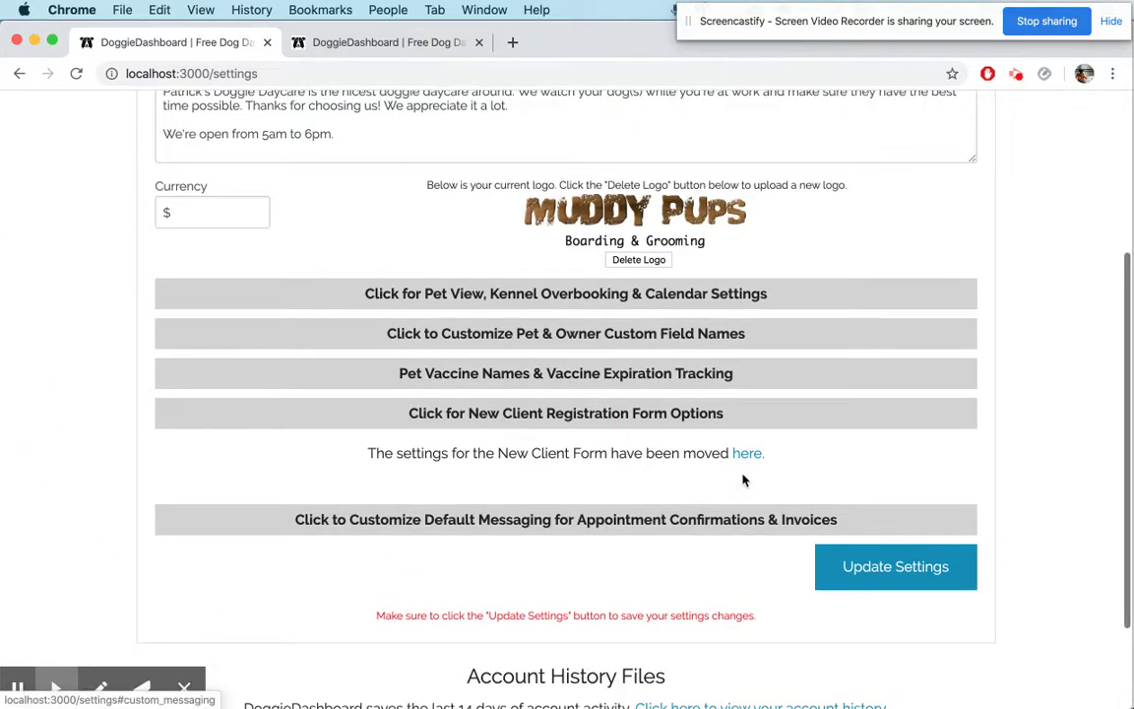
click(746, 455)
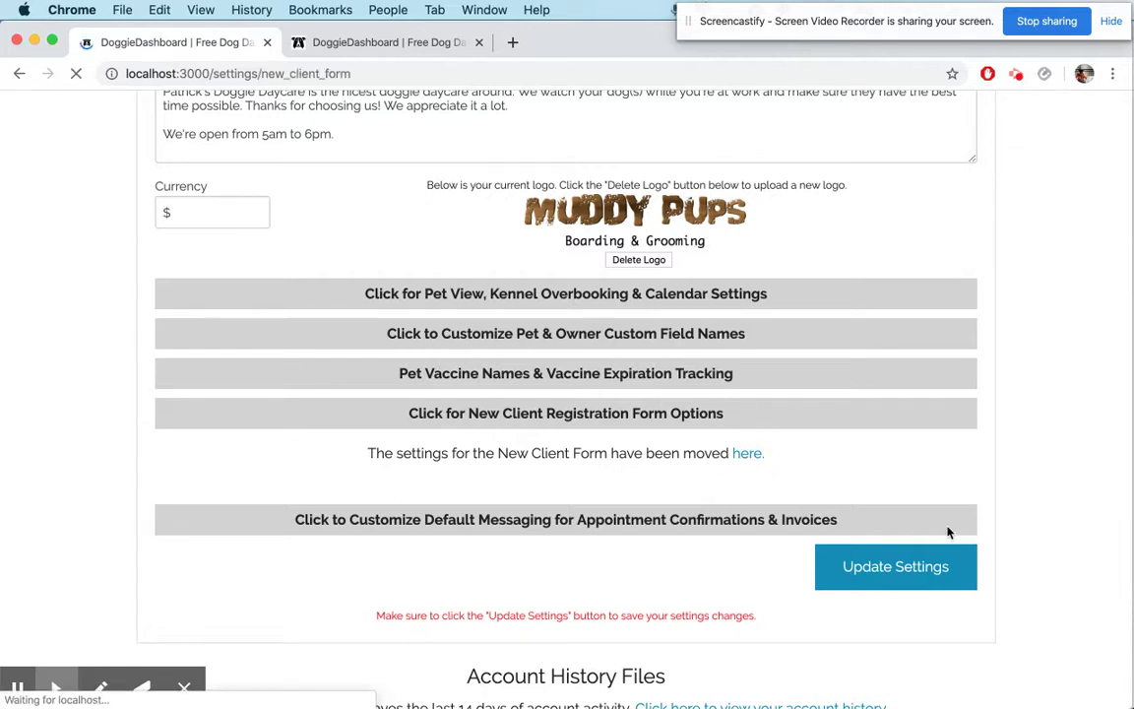
scroll(948, 533, down, 2)
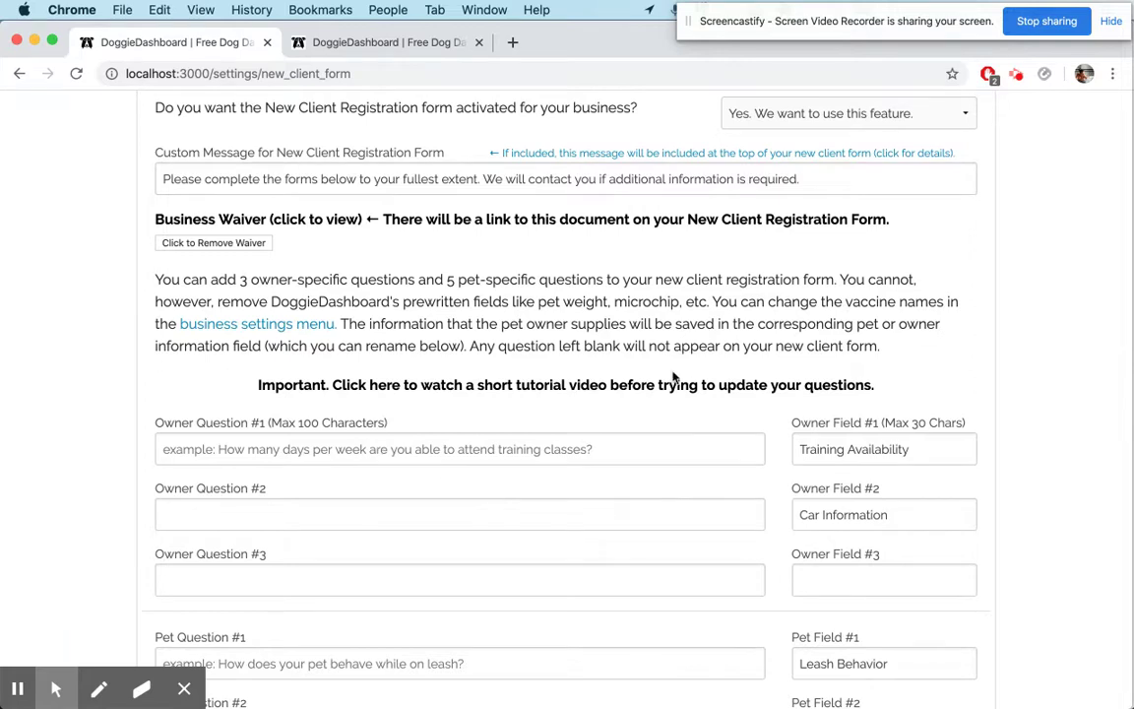
scroll(673, 377, up, 2)
scroll(744, 551, down, 5)
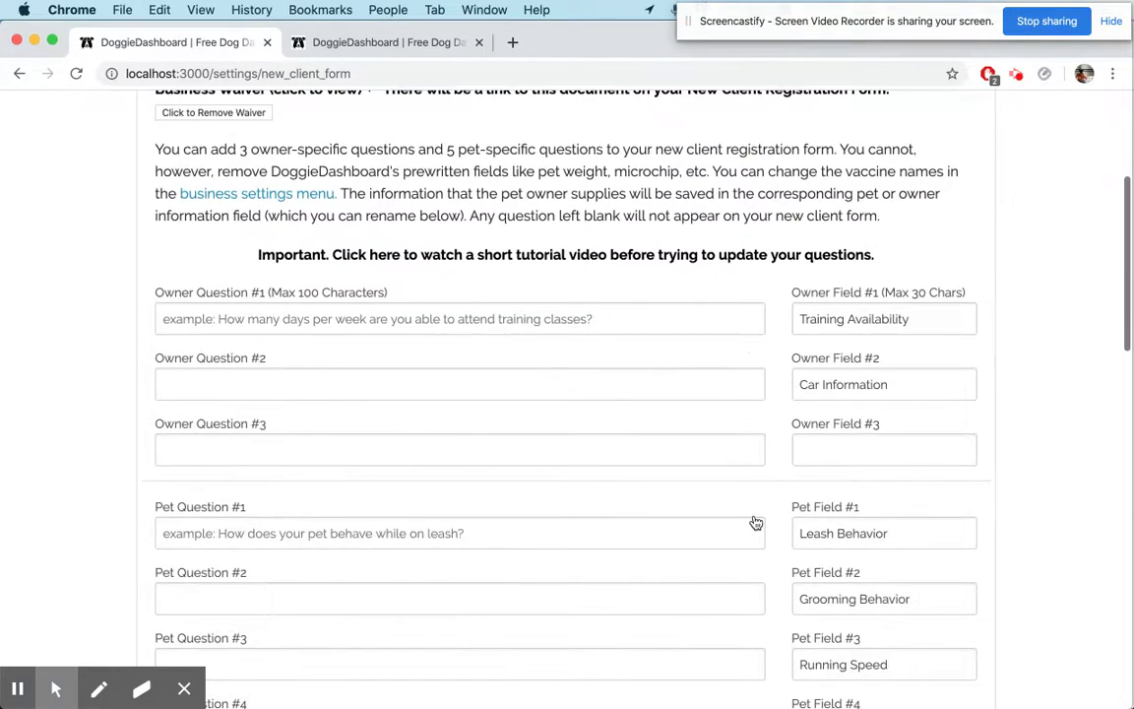
scroll(758, 445, down, 3)
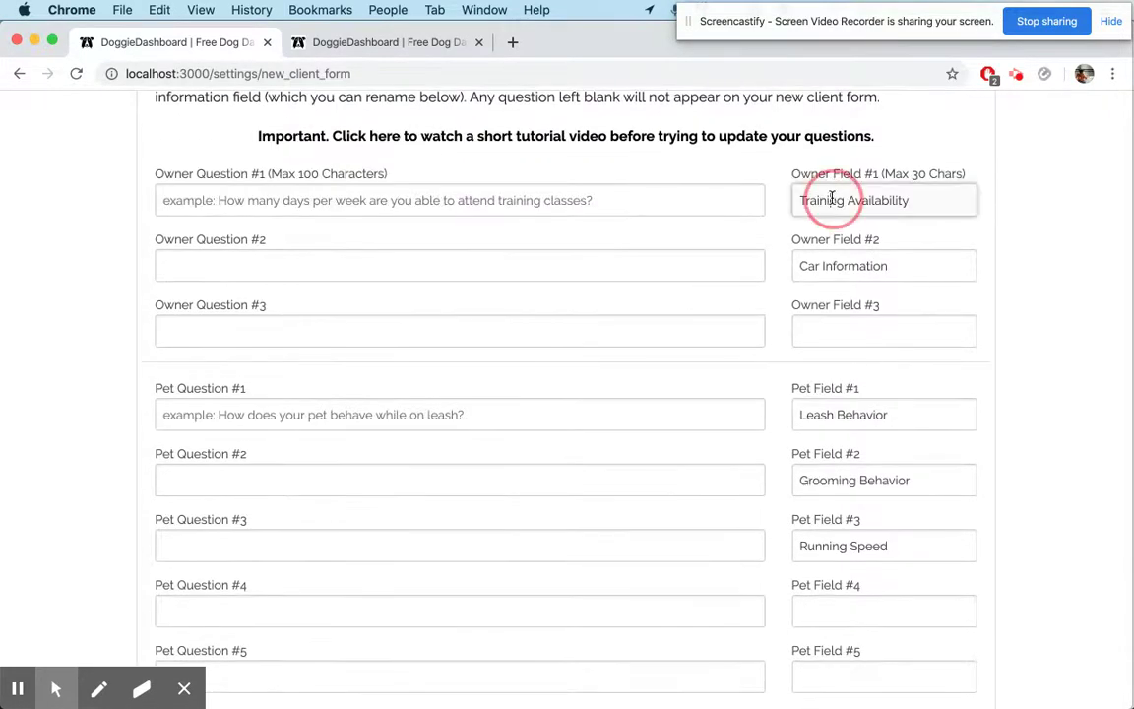
click(832, 200)
click(827, 266)
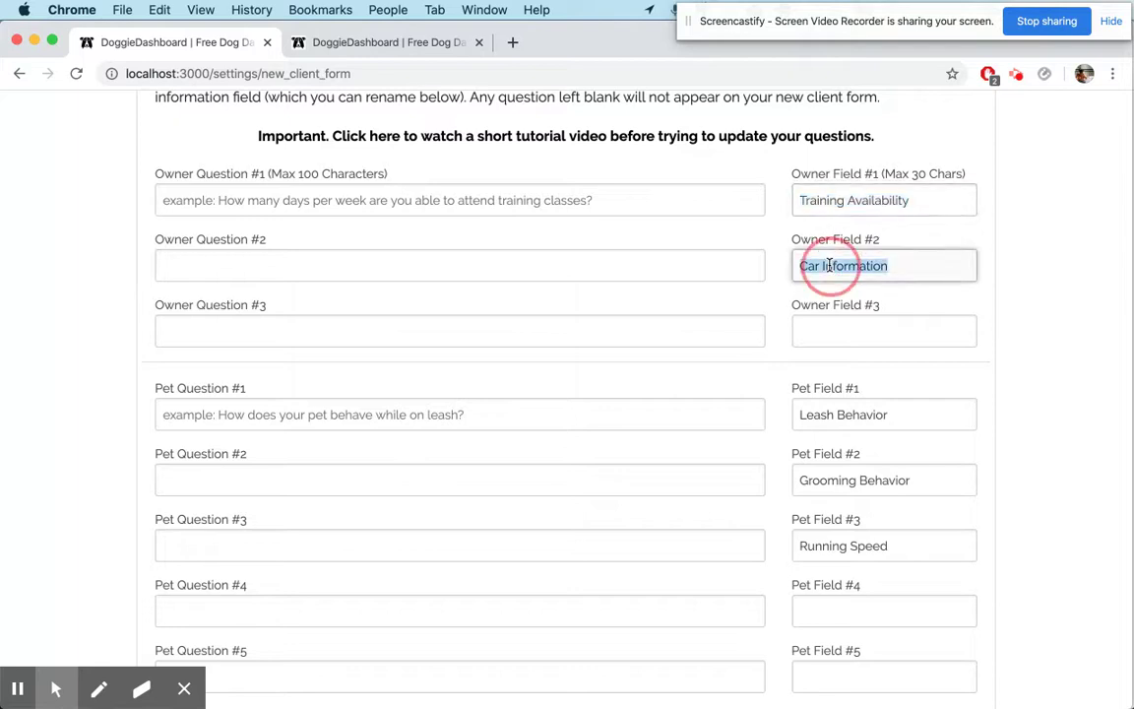
click(633, 268)
scroll(808, 567, down, 2)
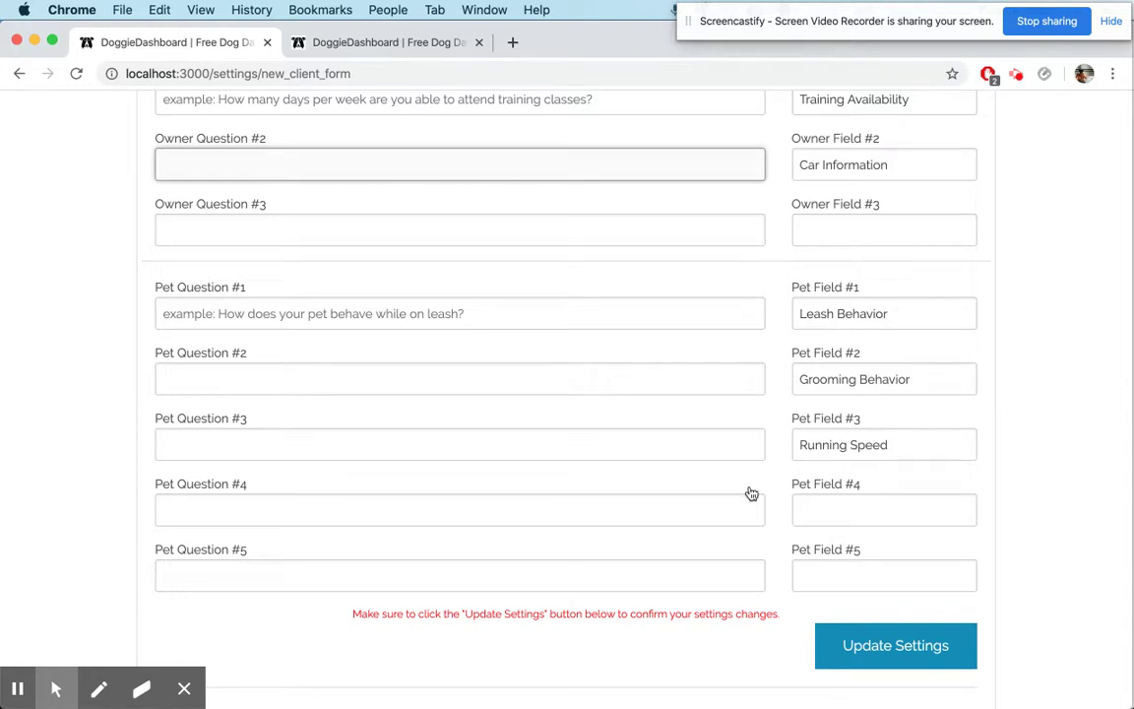
scroll(856, 418, up, 3)
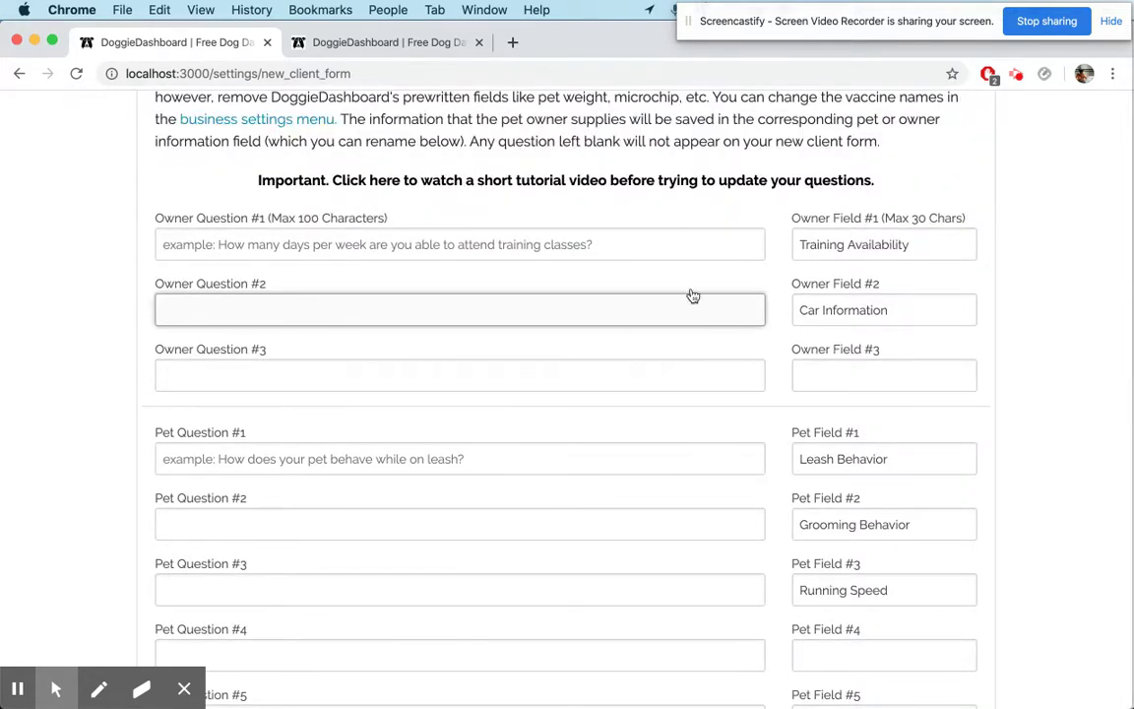
scroll(693, 295, up, 5)
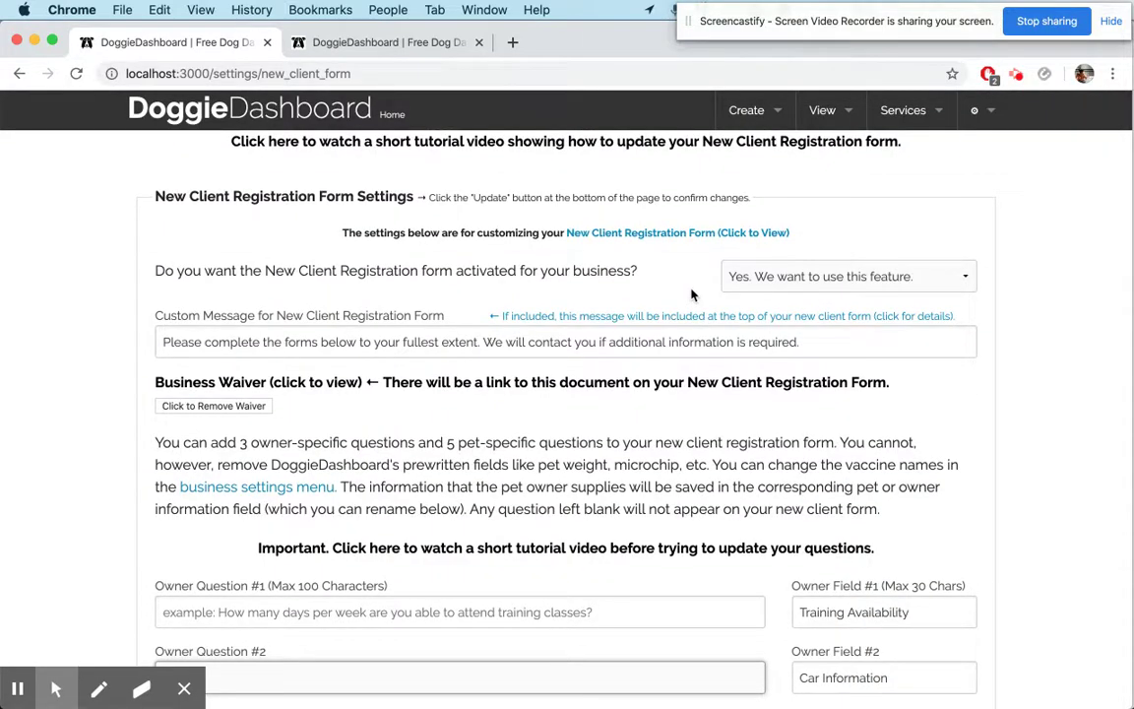